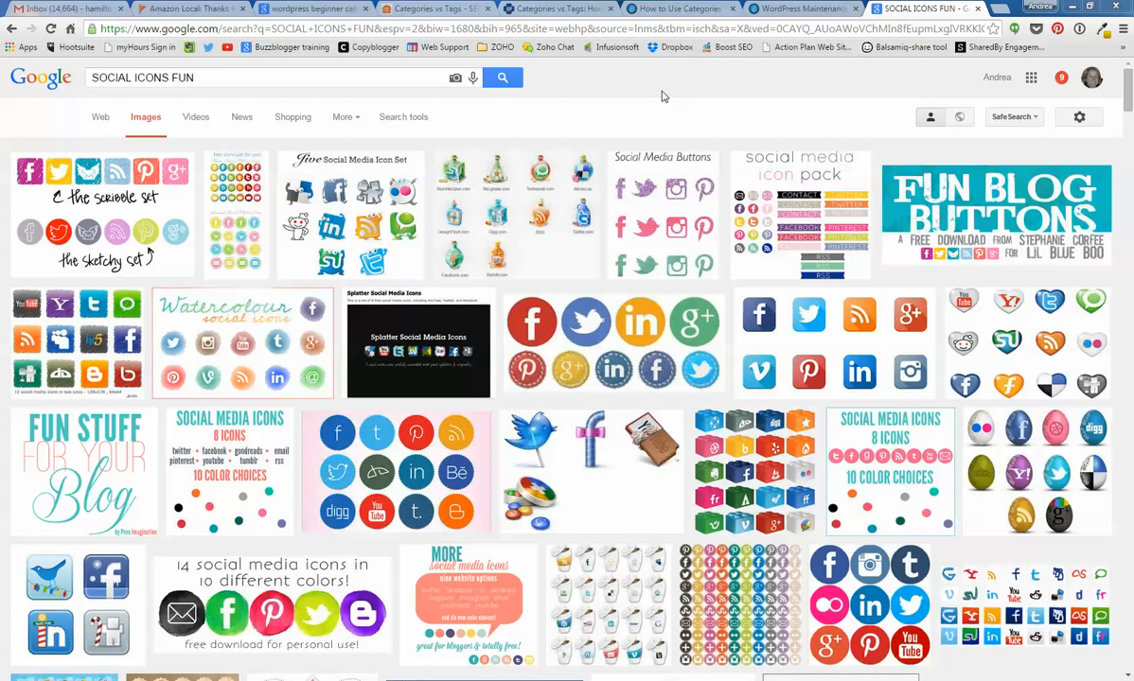
Check the source page of the "140 watercolor social media icons" image for a download, and return to the image results
triple_click(201, 84)
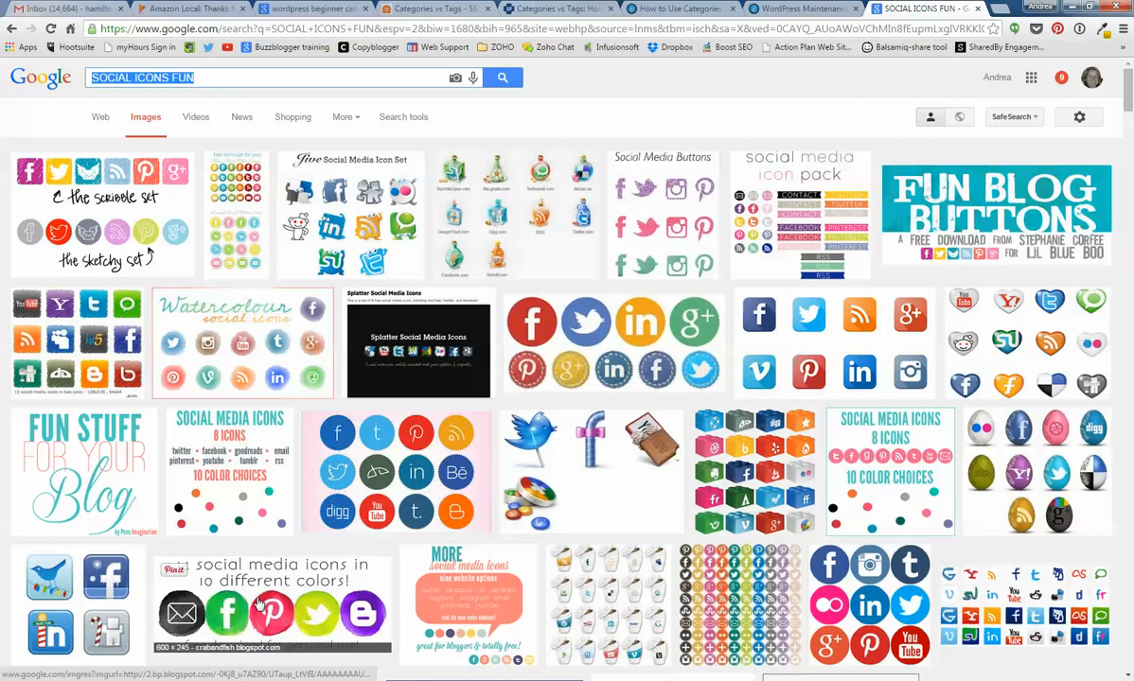
click(213, 632)
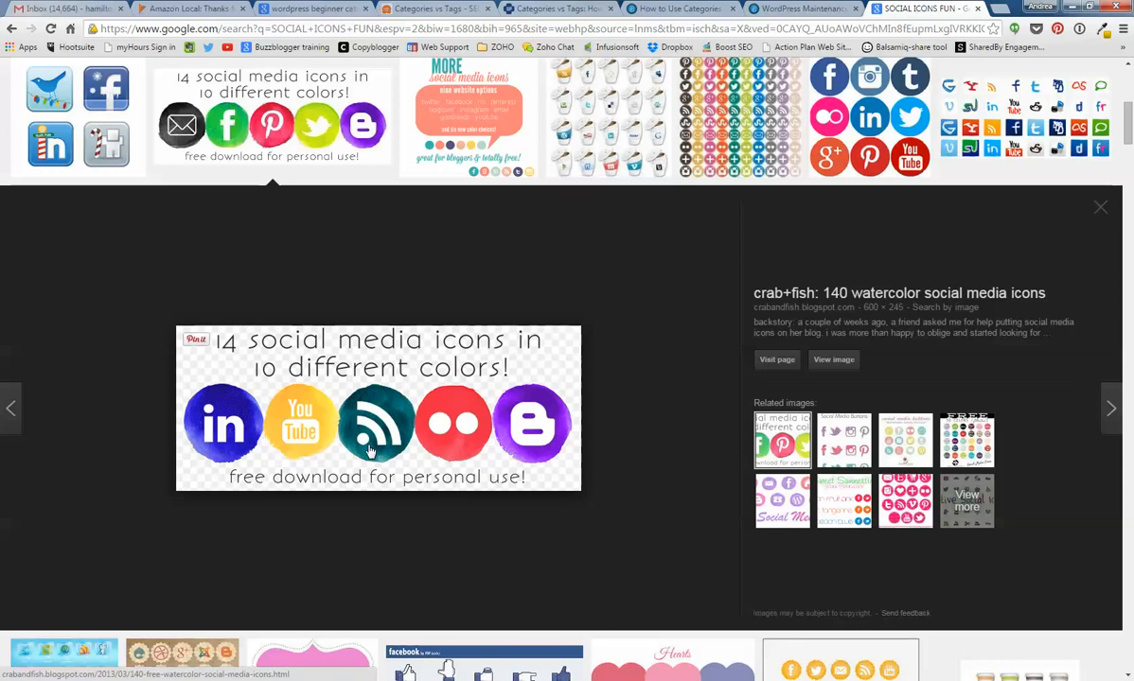
click(774, 364)
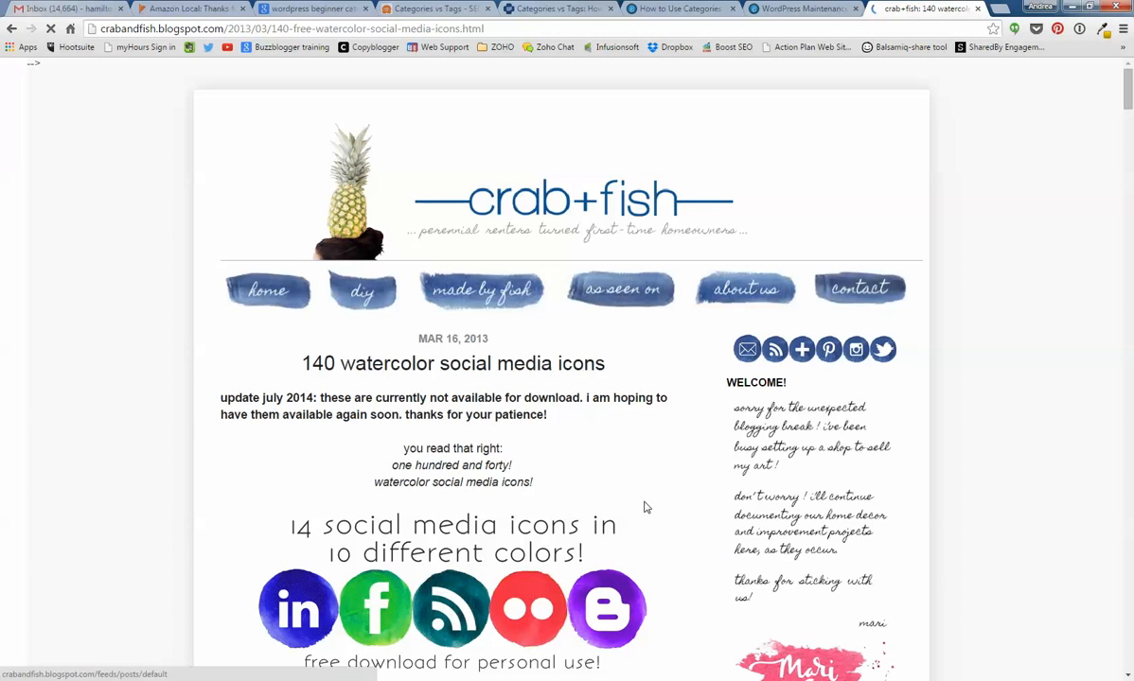
scroll(643, 506, down, 2)
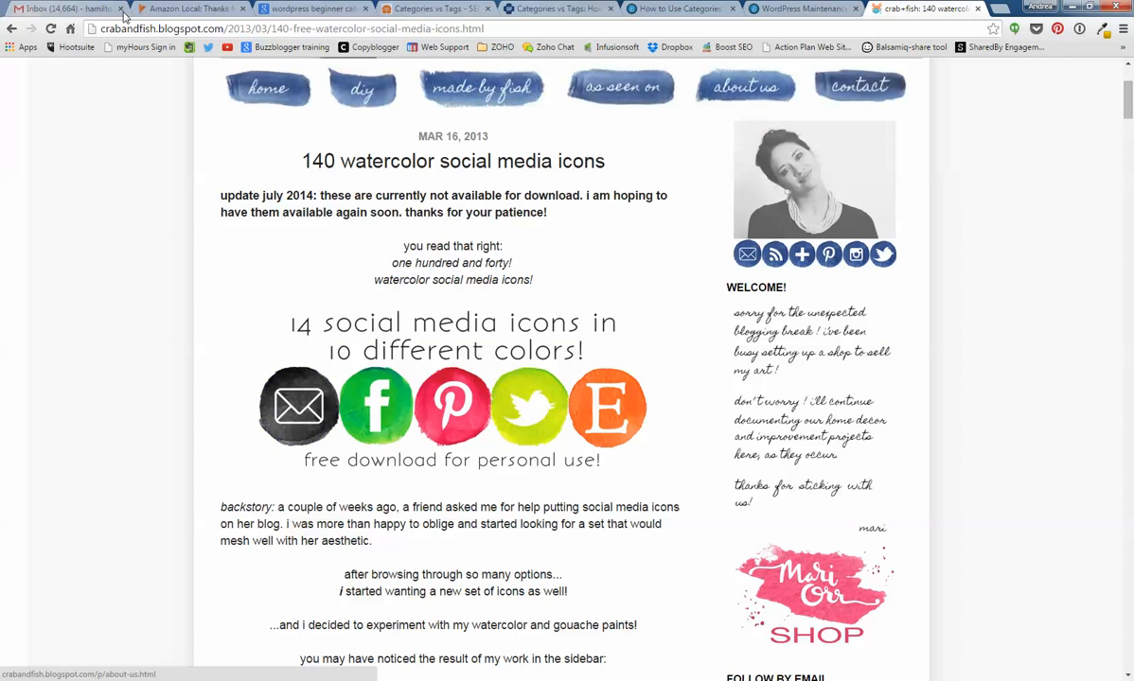
click(10, 29)
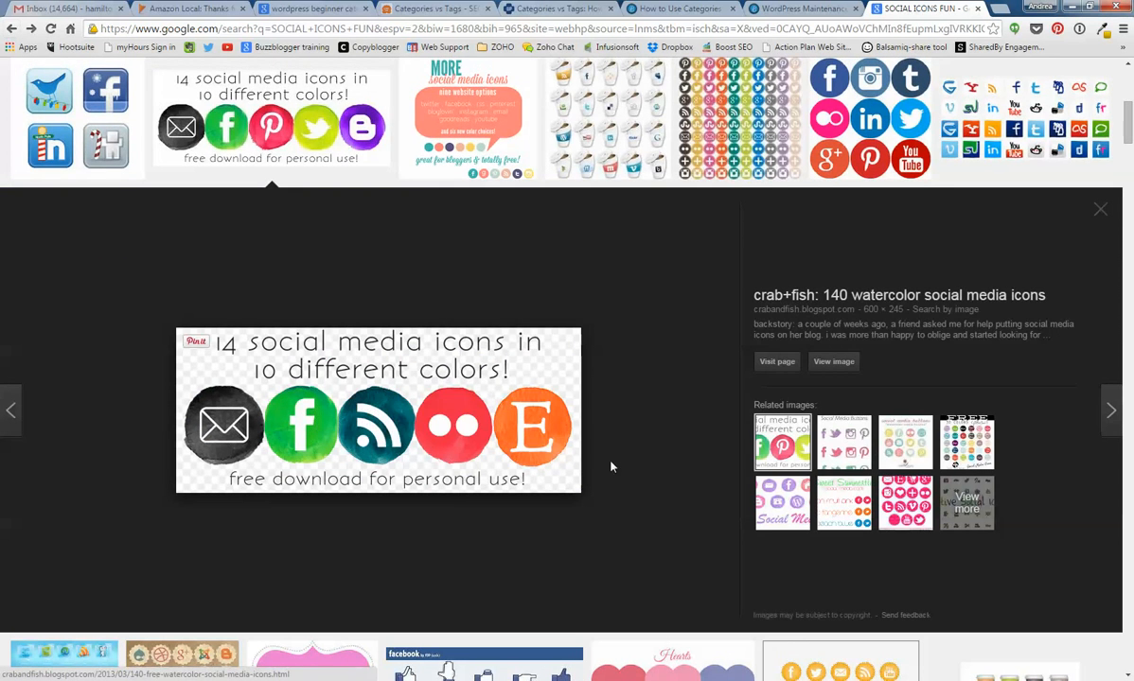
Browse the social icon image results and open the source page of the square Bootstrap icons set
scroll(686, 479, down, 3)
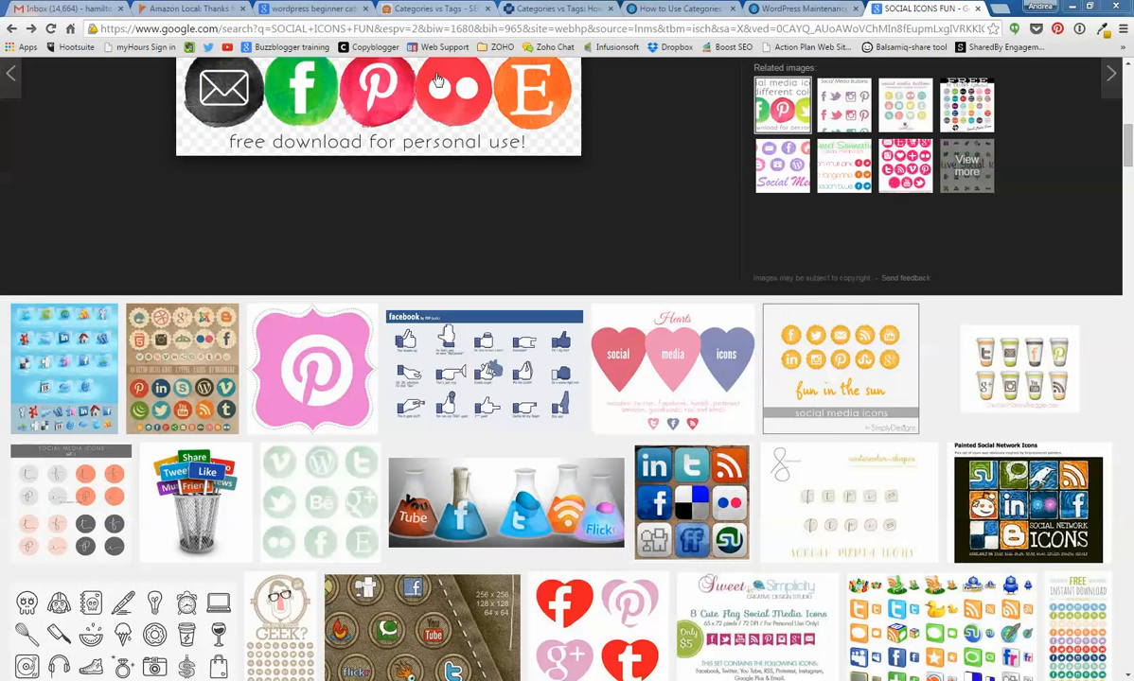
scroll(563, 470, down, 3)
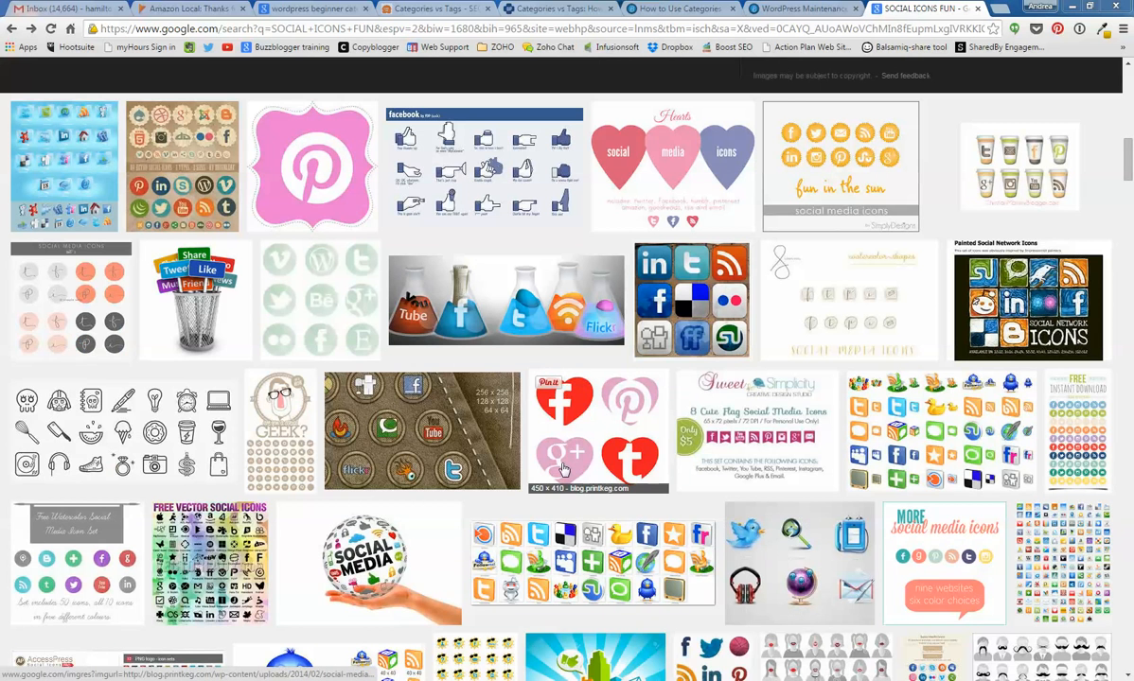
scroll(563, 471, down, 4)
scroll(559, 466, up, 12)
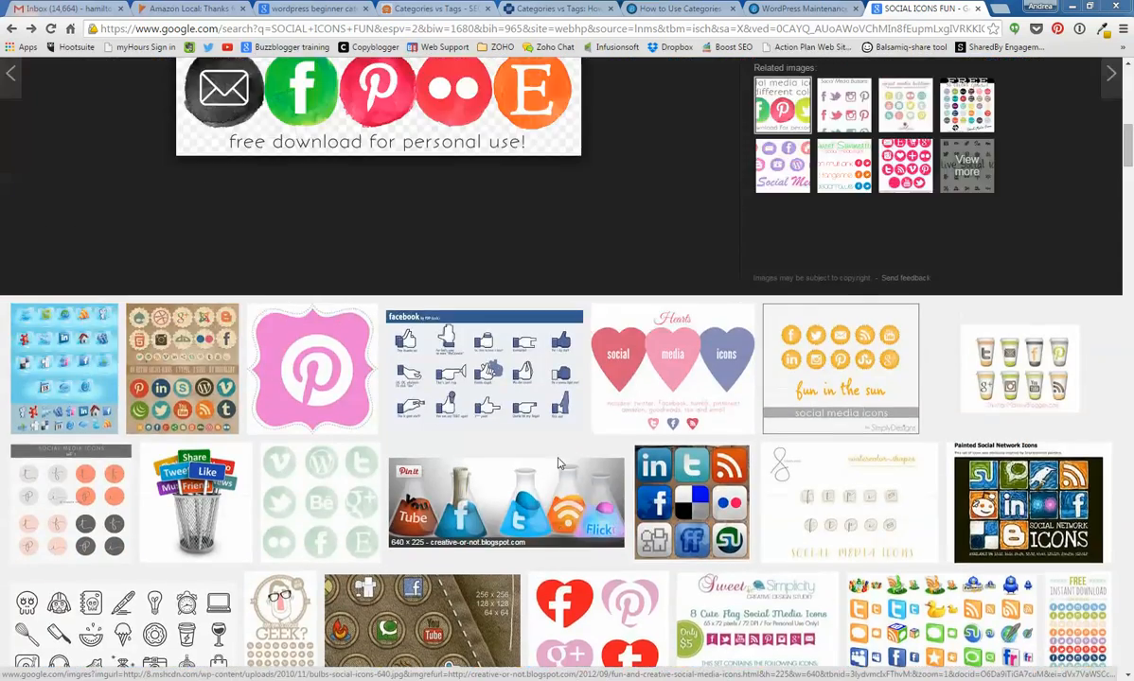
scroll(555, 463, up, 7)
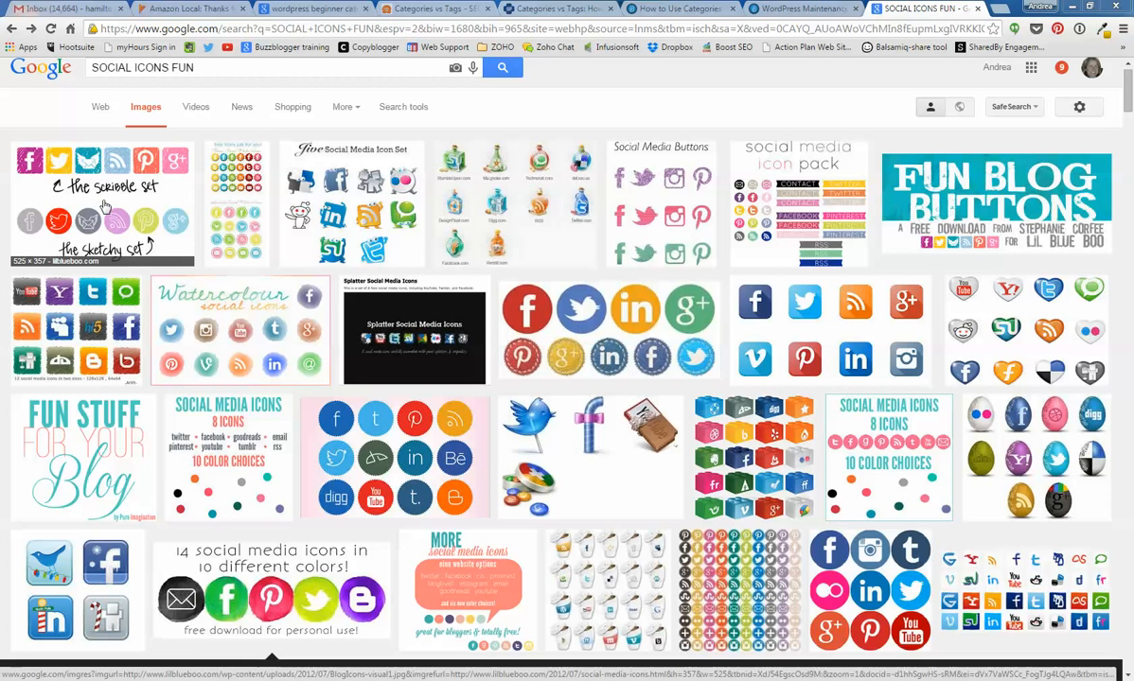
click(825, 331)
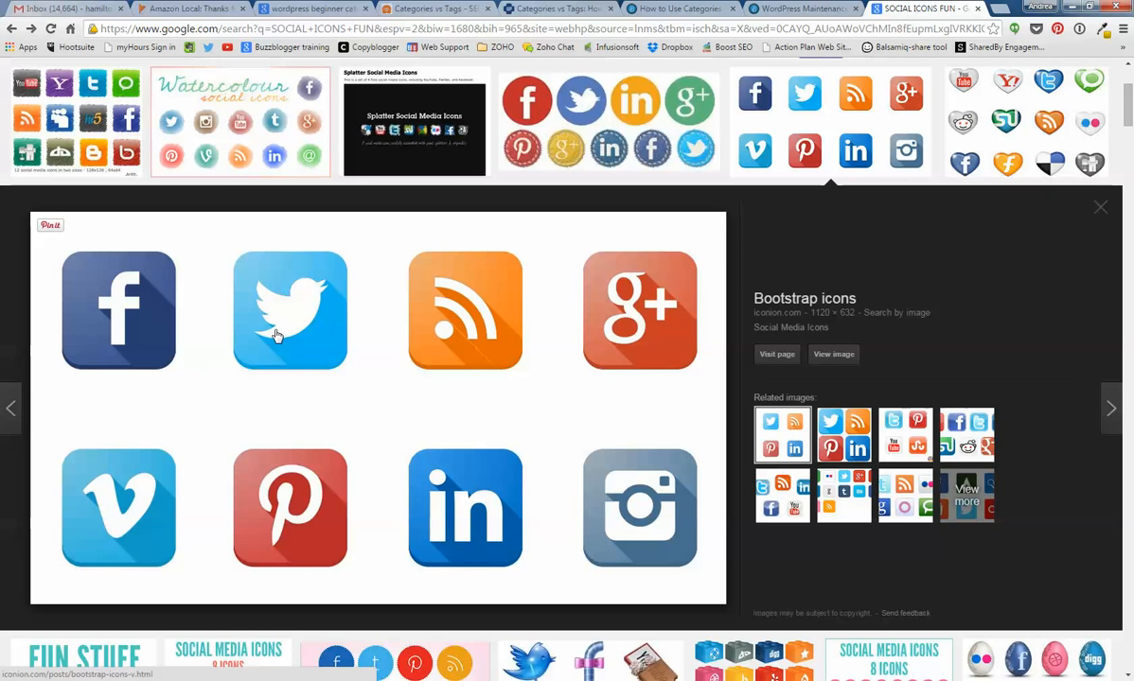
click(774, 355)
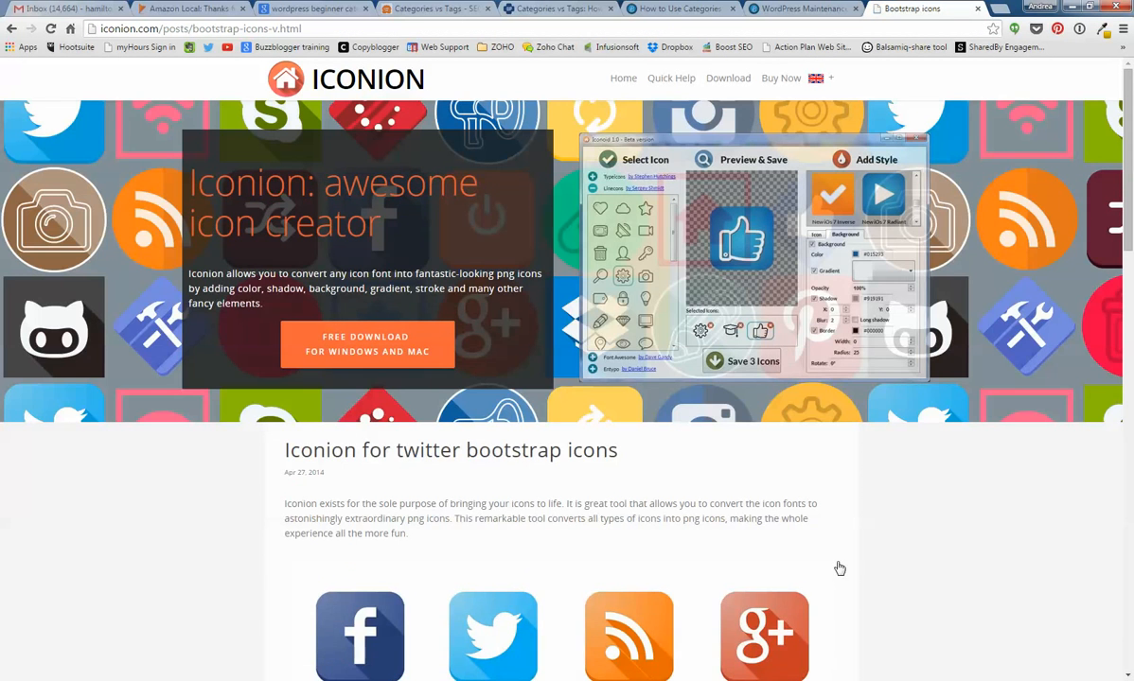
Examine the Iconion article about Twitter Bootstrap icons and return to the image results
scroll(848, 563, down, 2)
scroll(908, 560, down, 2)
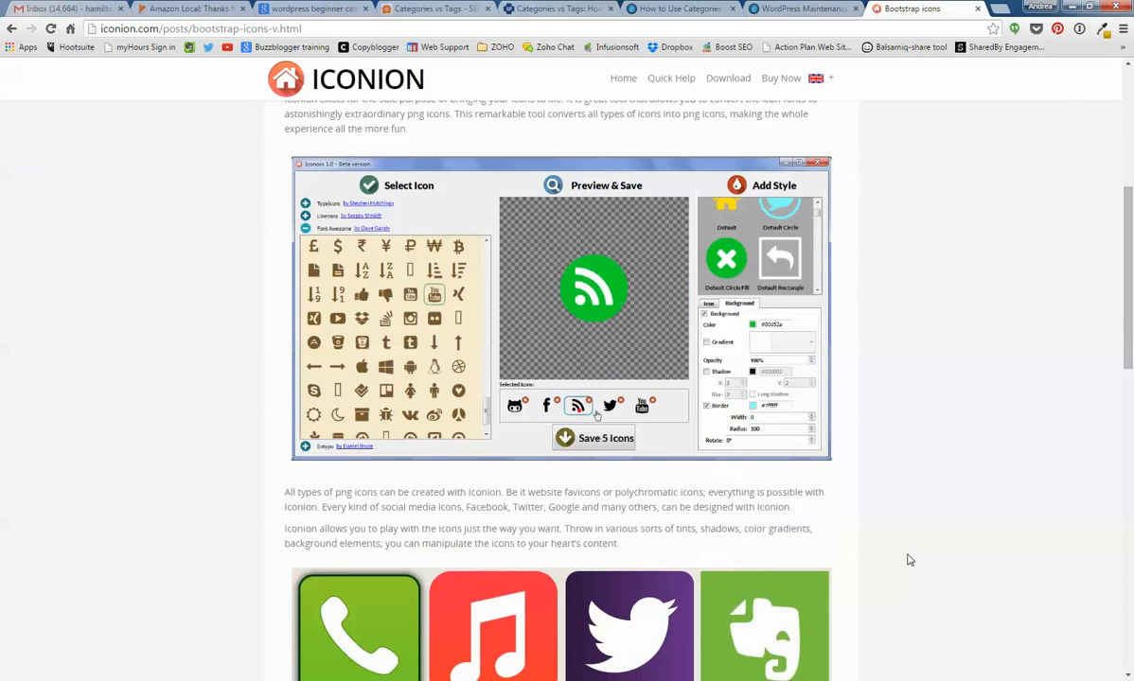
scroll(907, 560, down, 5)
scroll(911, 515, down, 3)
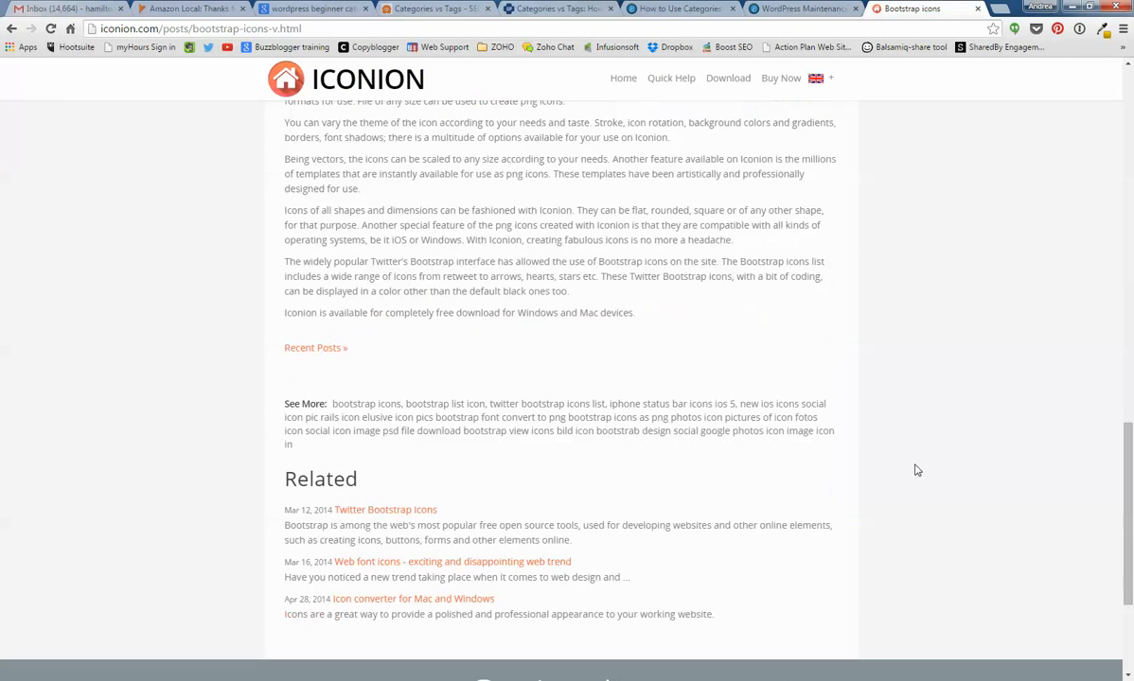
click(12, 30)
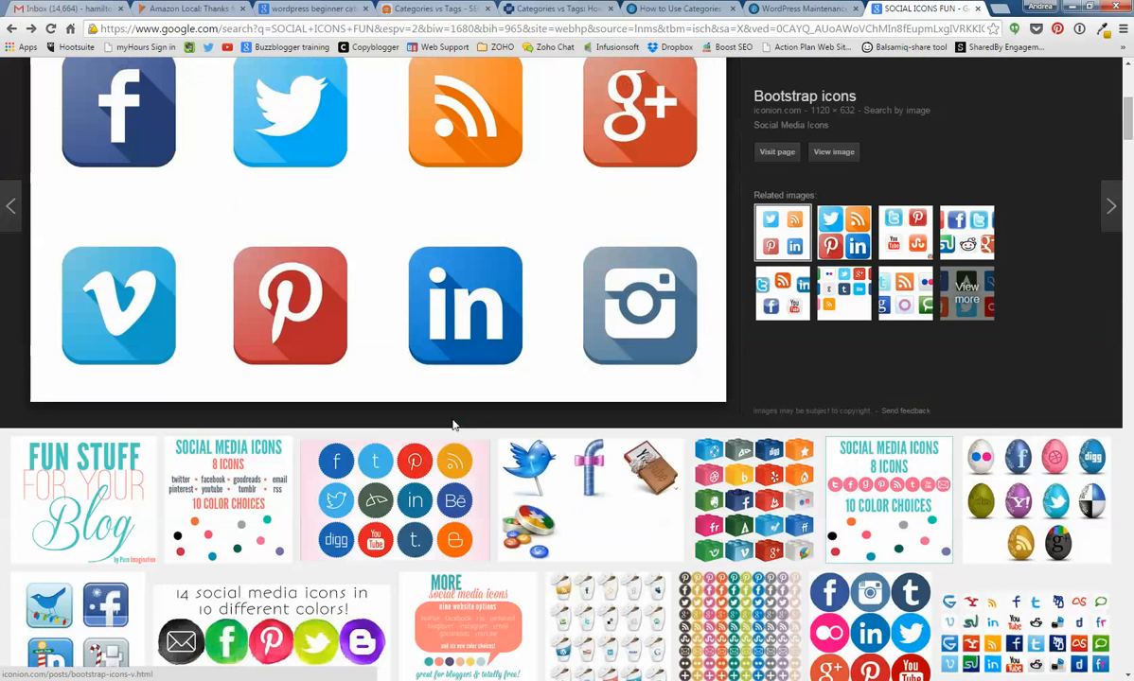
Visit the source page of the round scalloped icon set on the pink background and open its full image from the Trend 16 section
click(430, 506)
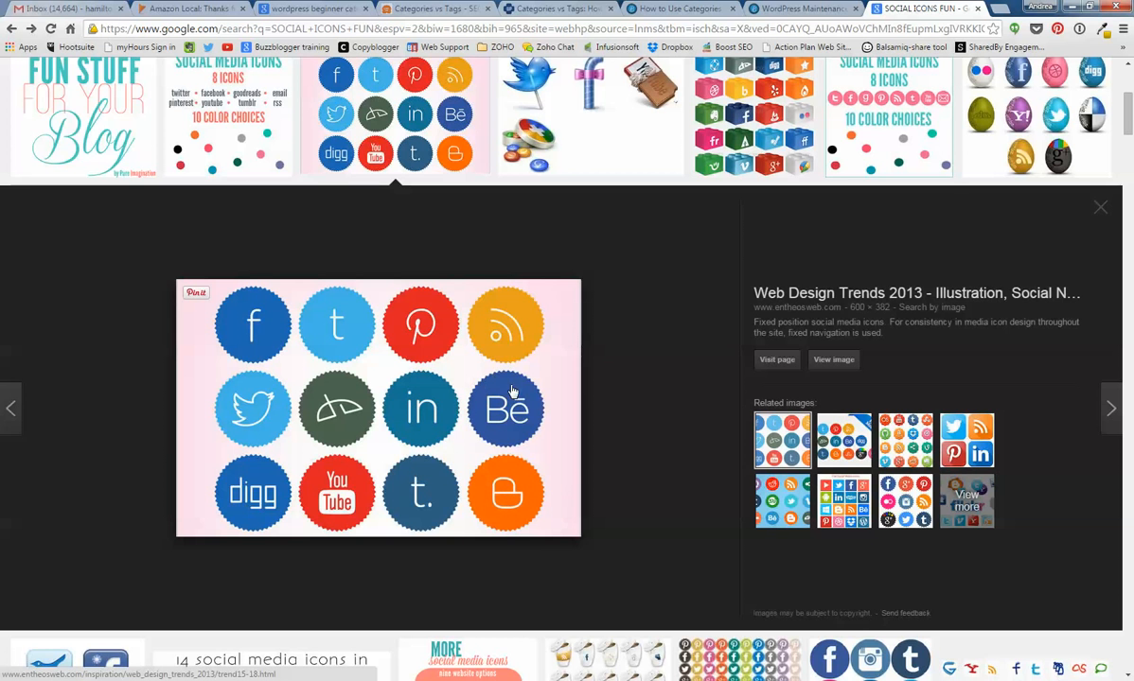
click(470, 387)
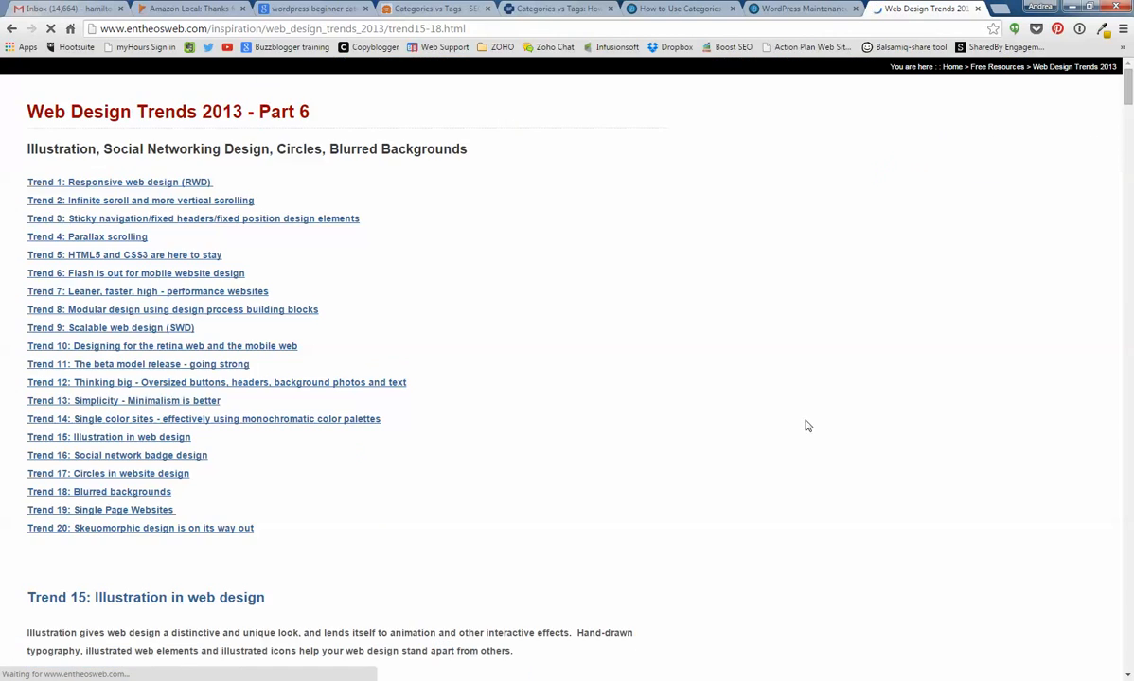
scroll(196, 366, down, 20)
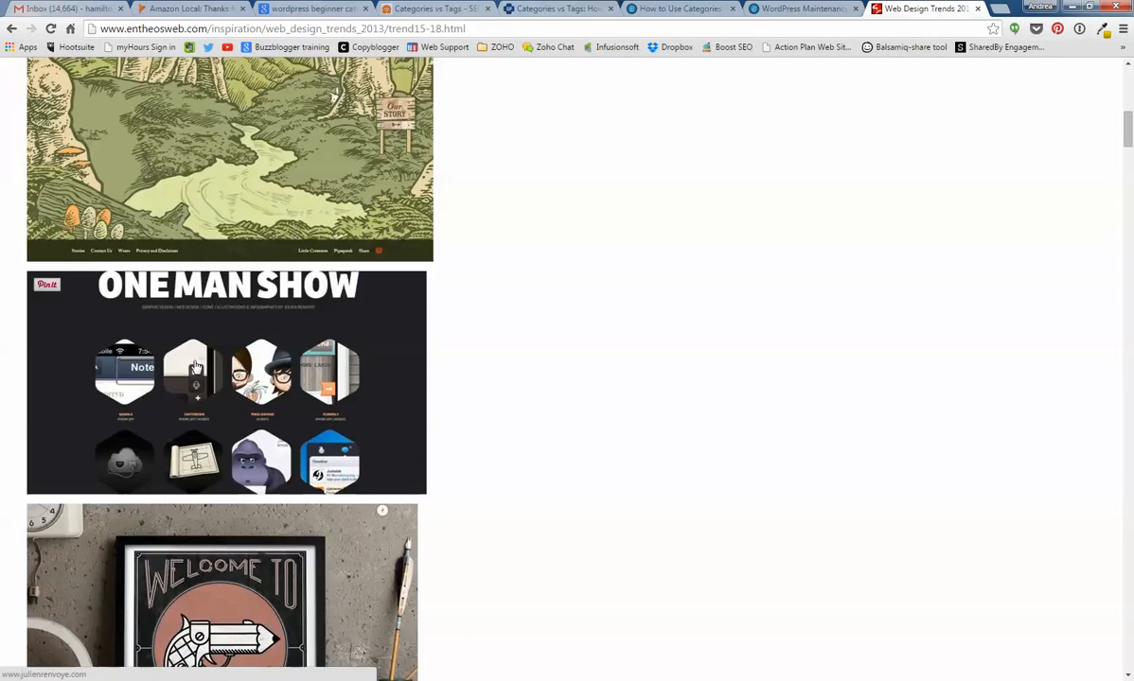
scroll(196, 366, down, 15)
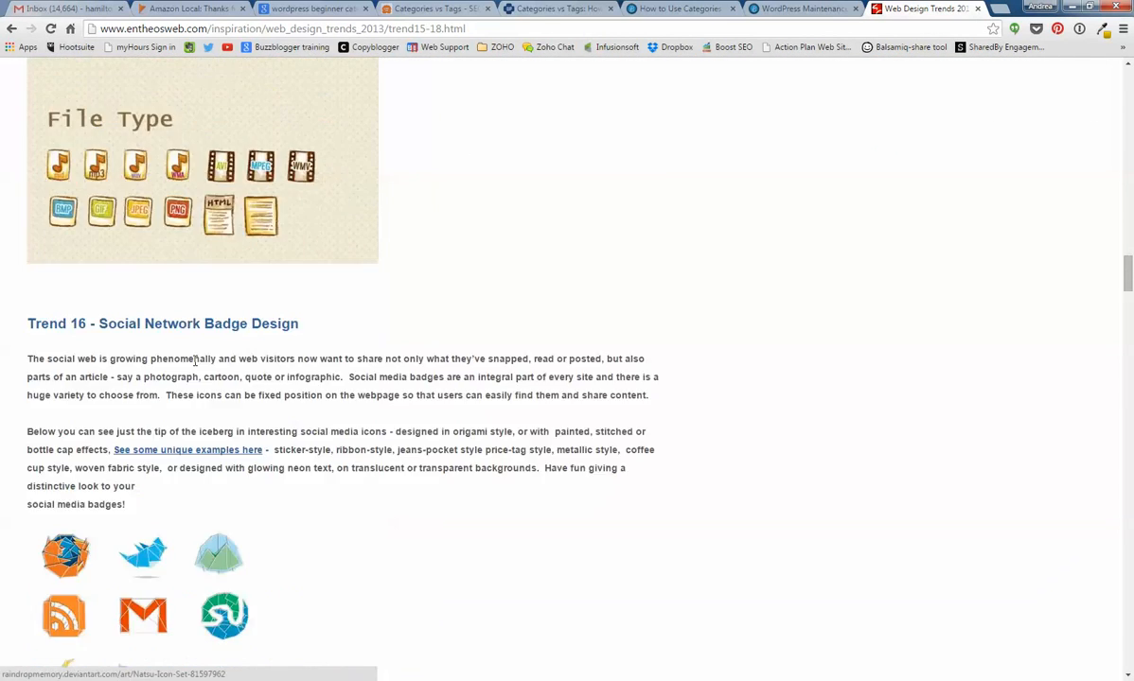
scroll(196, 366, down, 4)
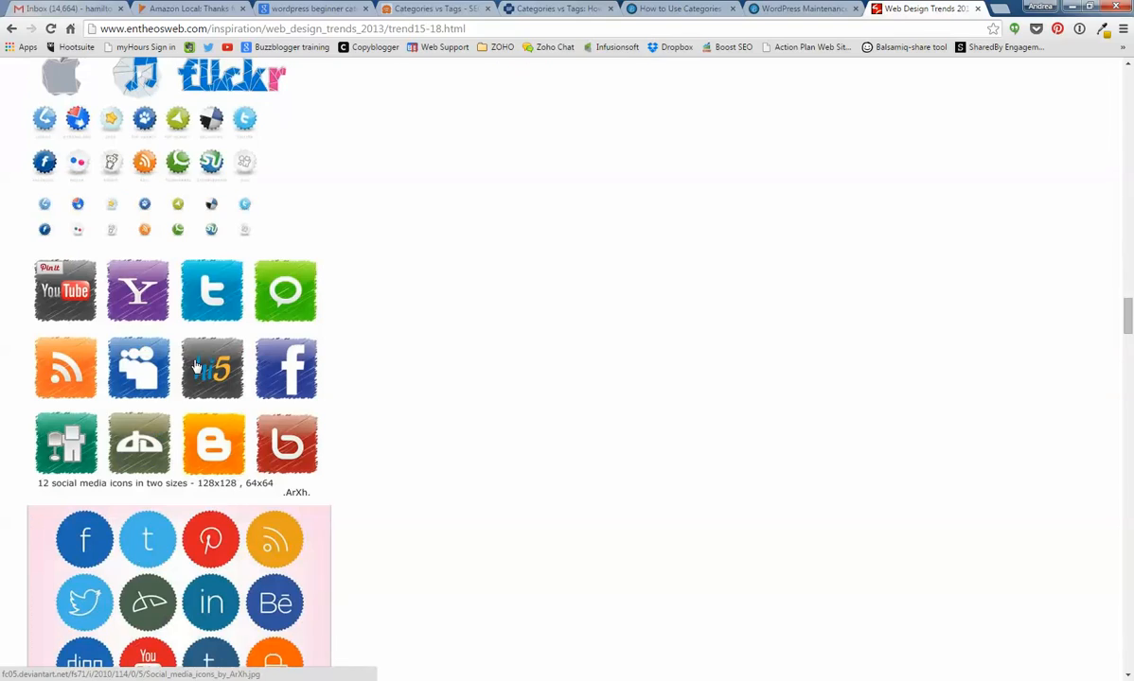
scroll(196, 366, down, 2)
click(134, 359)
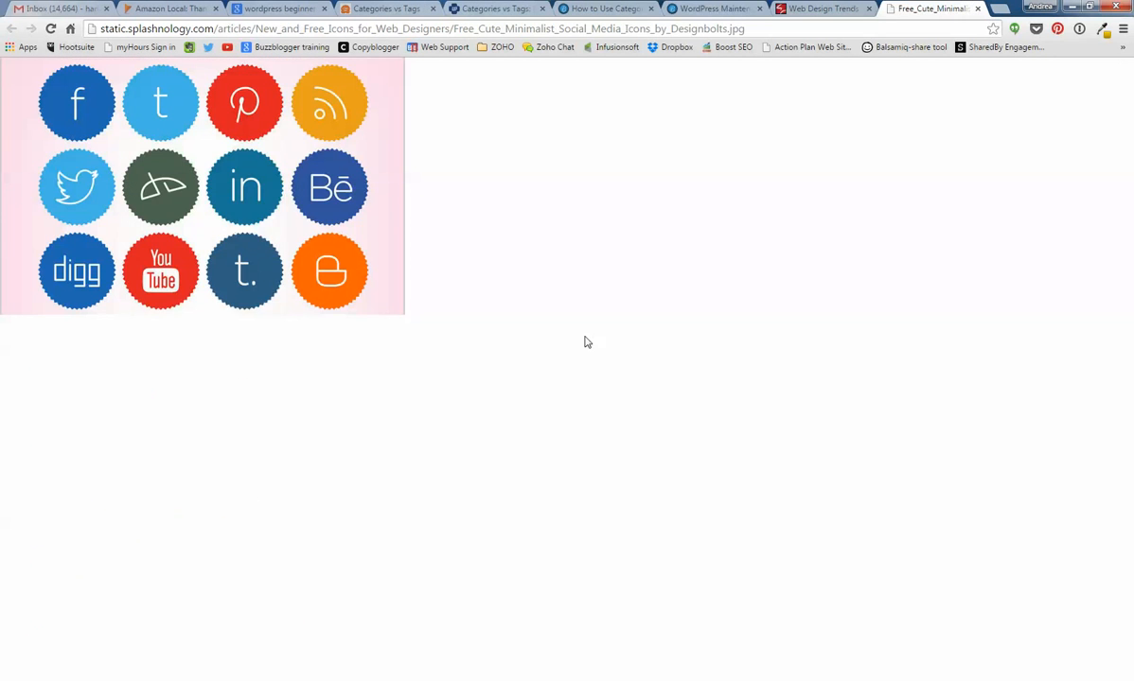
Save the icon image as Free_Cute_Minimalist_Social_Media_Icons_by_Designbolts.jpg in the A screenshots folder under Data from Old Computer
right_click(192, 142)
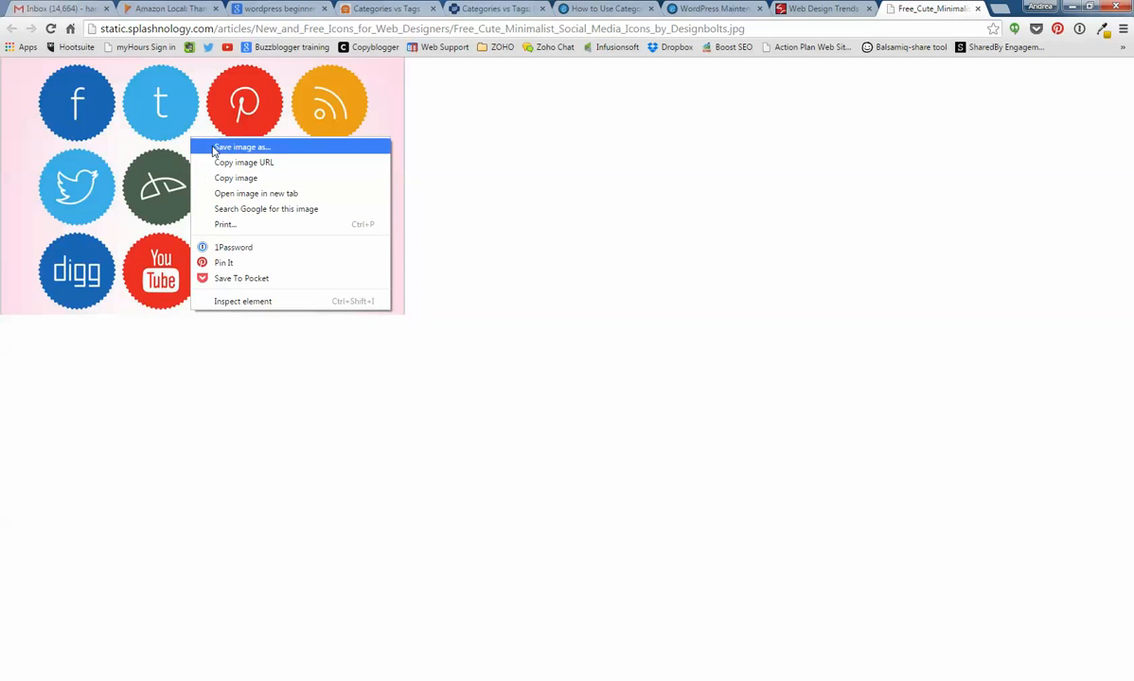
click(227, 149)
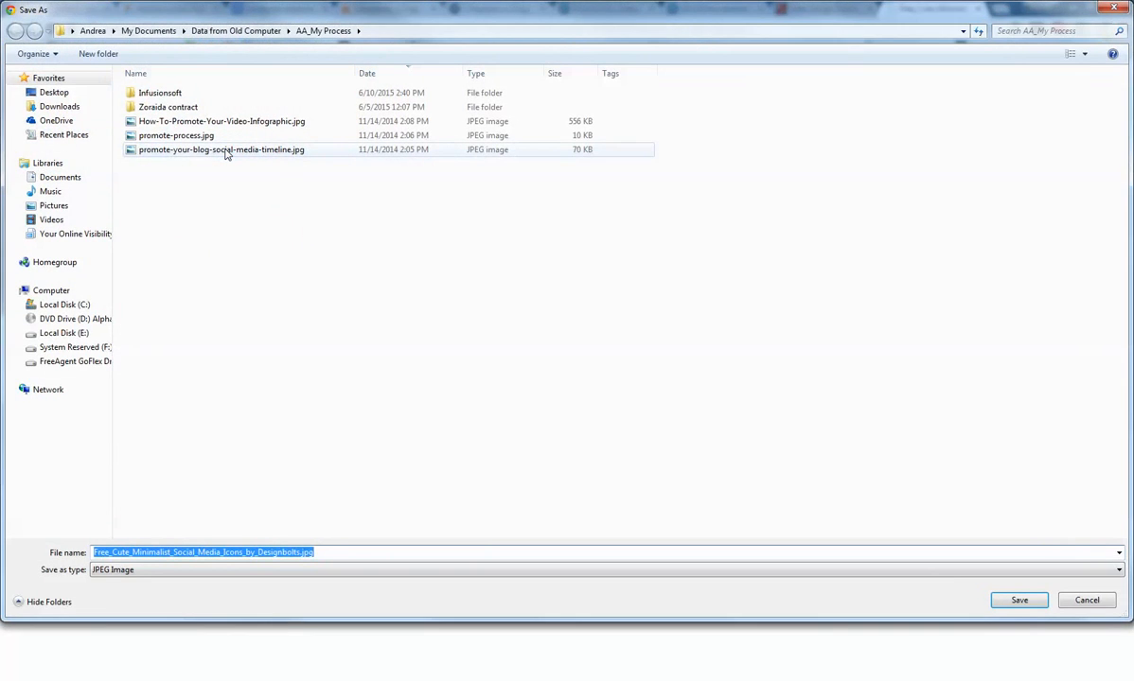
click(230, 31)
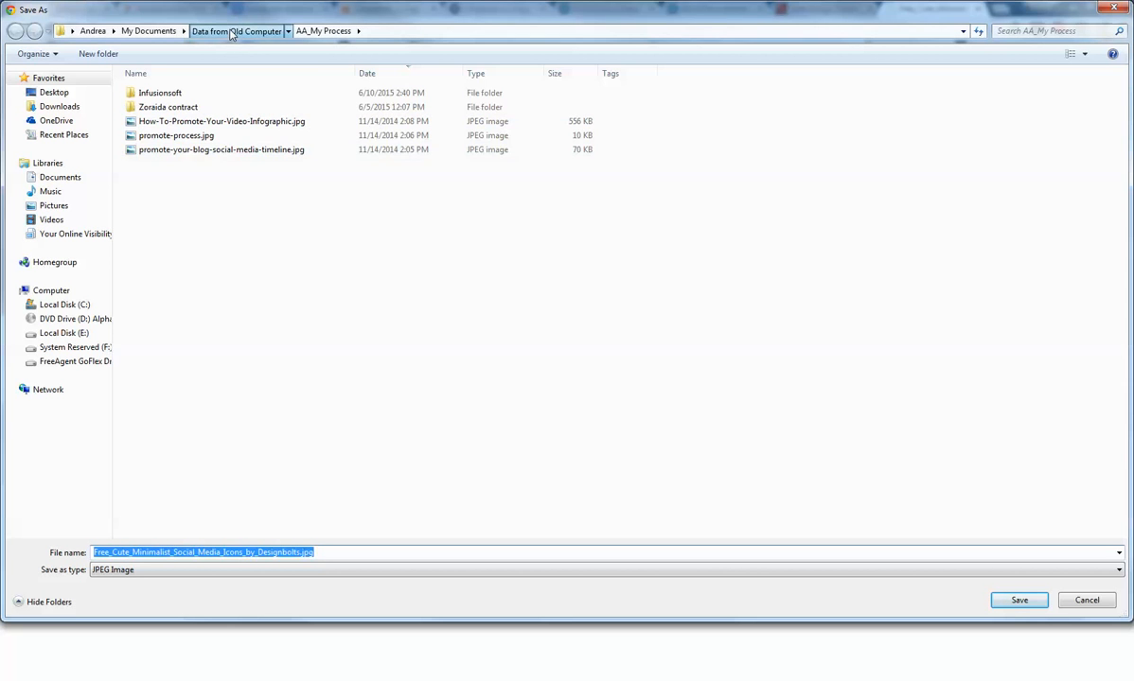
double_click(157, 161)
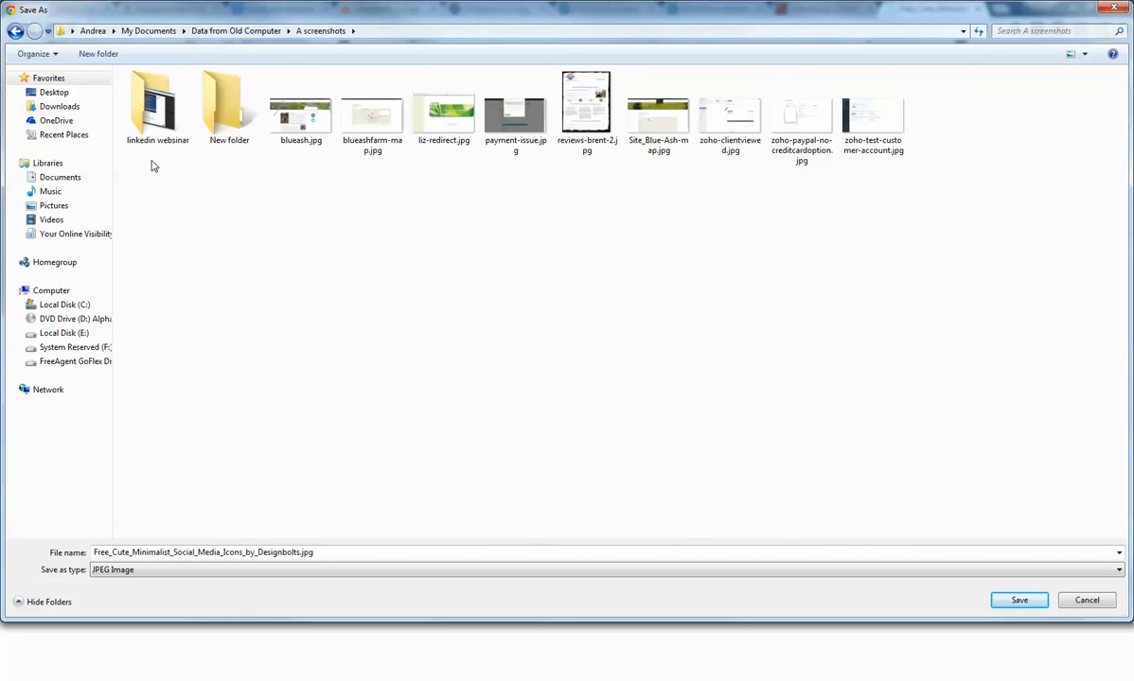
click(1010, 602)
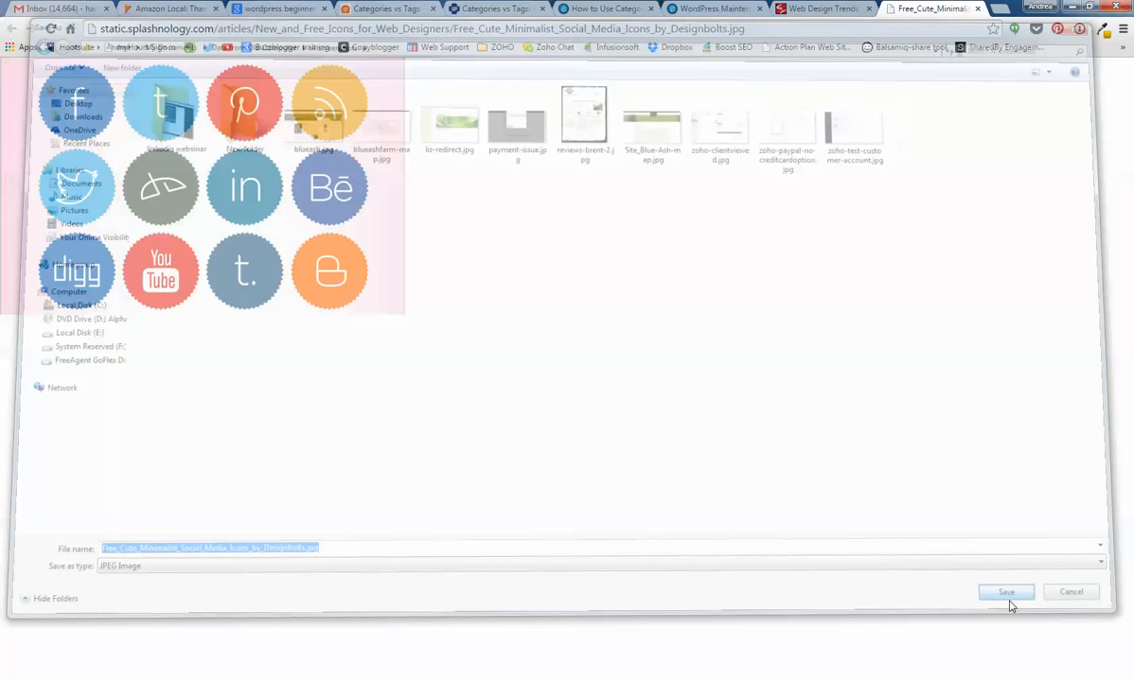
Switch to pixlr.com in a new browser tab and launch the Pixlr Editor web app
click(1001, 8)
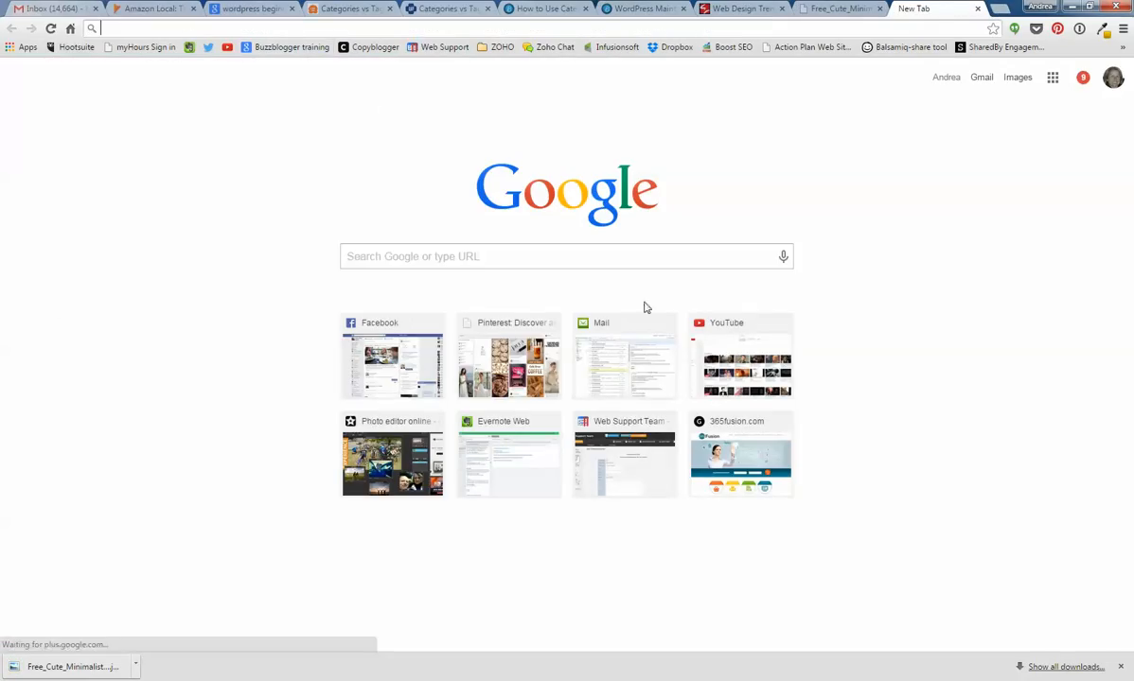
click(390, 443)
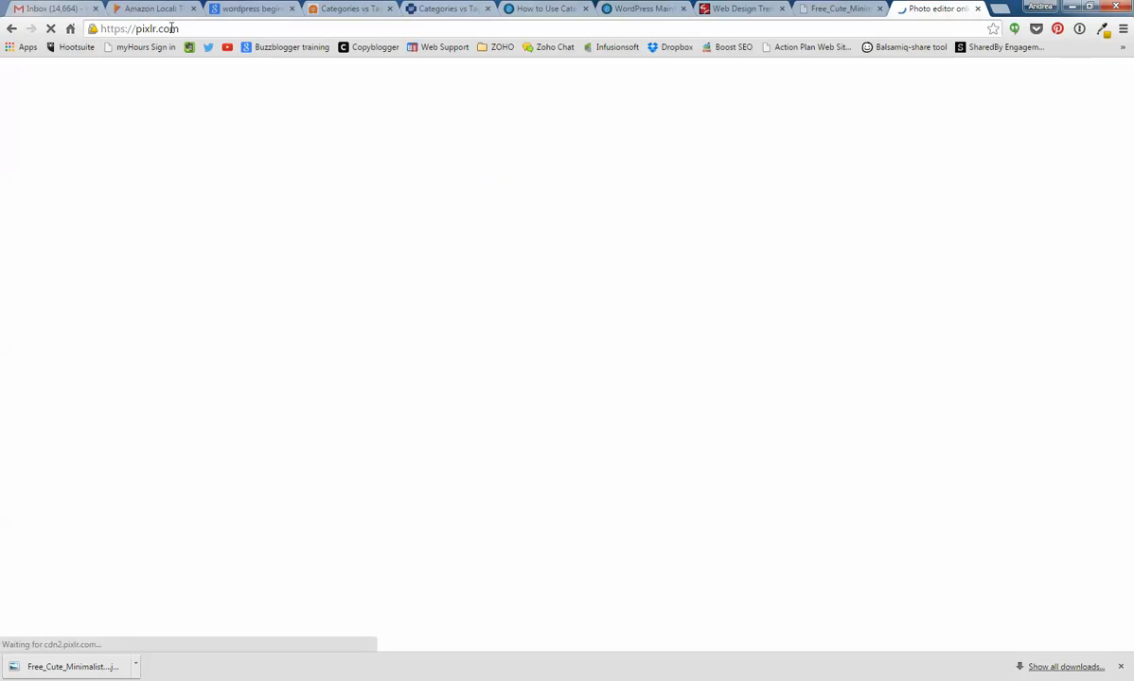
scroll(460, 401, down, 5)
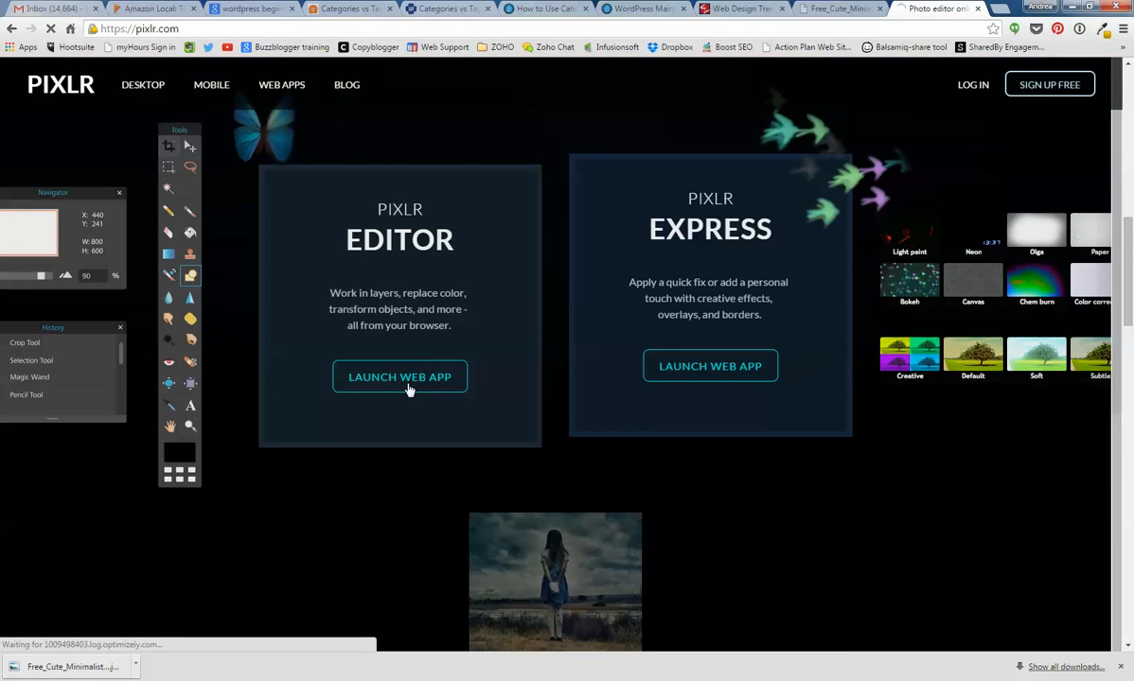
click(409, 379)
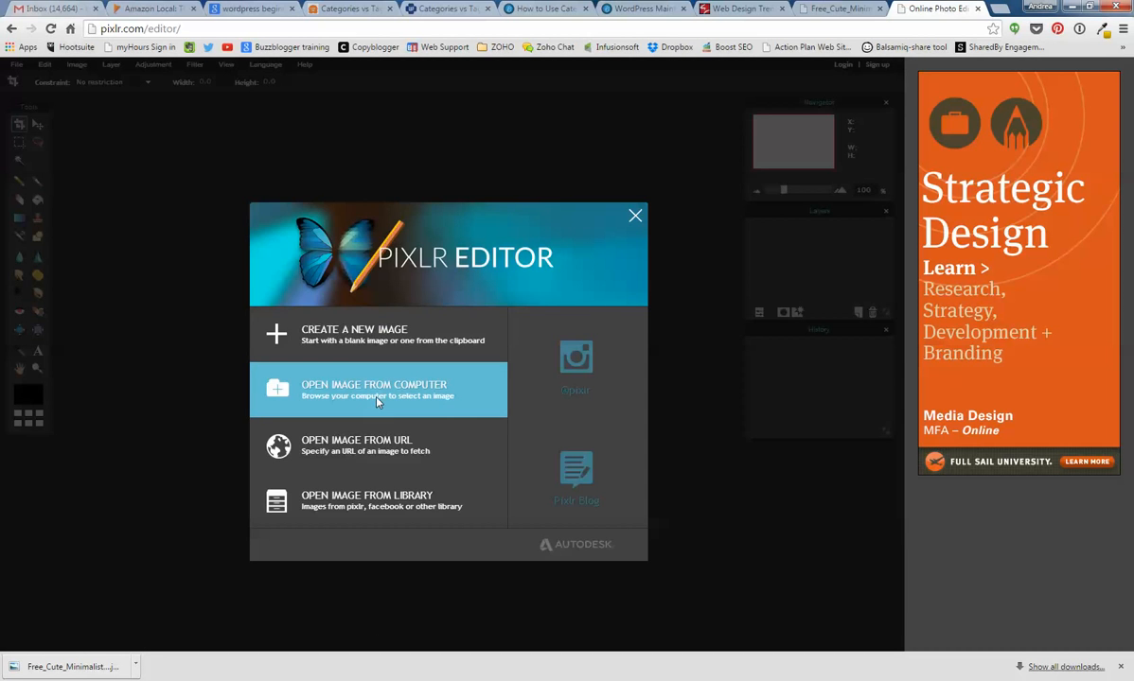
Open Free_Cute_Minimalist_Social_Media_Icons_by_Designbolts.jpg from the computer, listing the A screenshots folder in Details view sorted by date
click(371, 404)
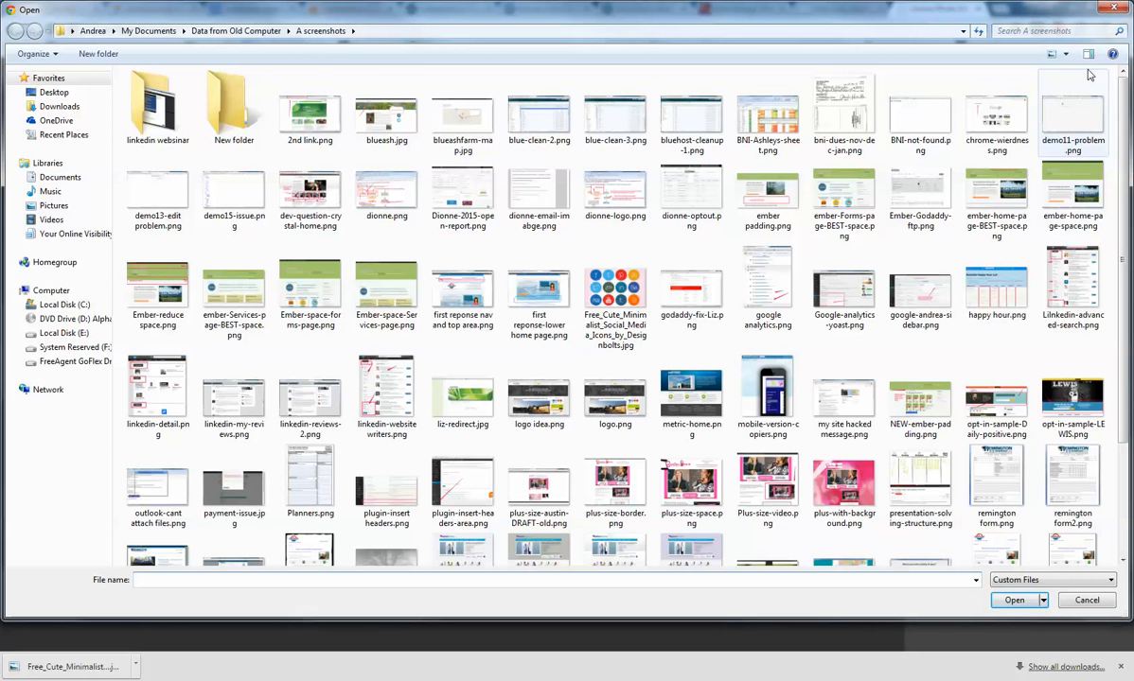
click(1064, 53)
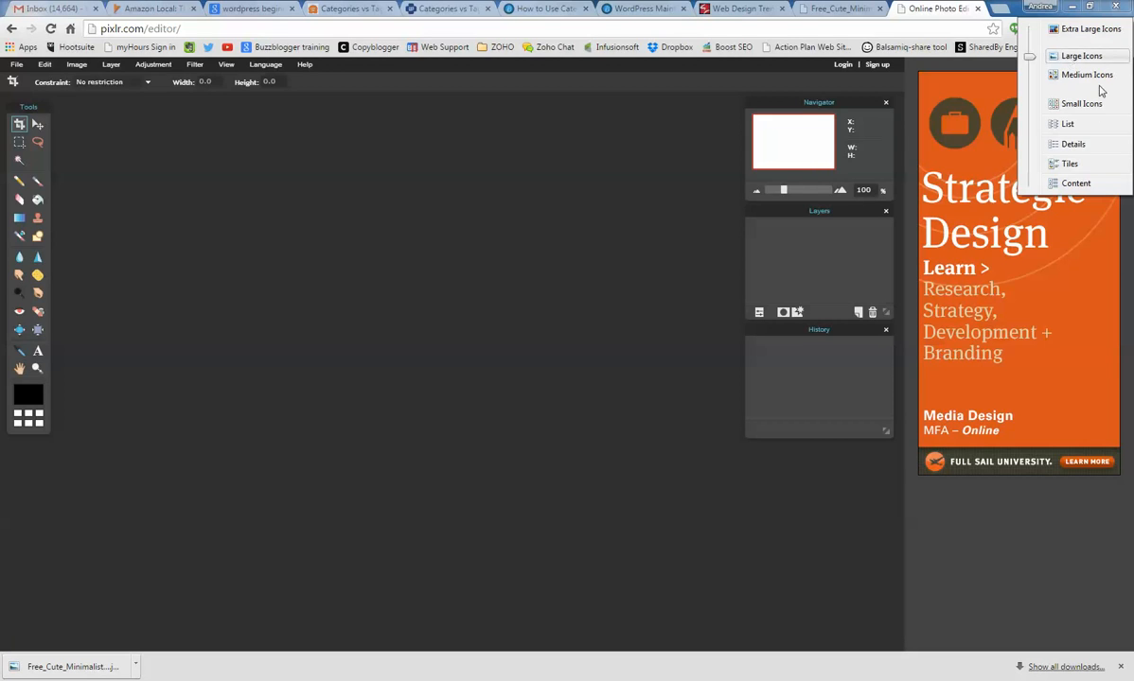
click(1072, 144)
drag(220, 72, 321, 72)
click(372, 73)
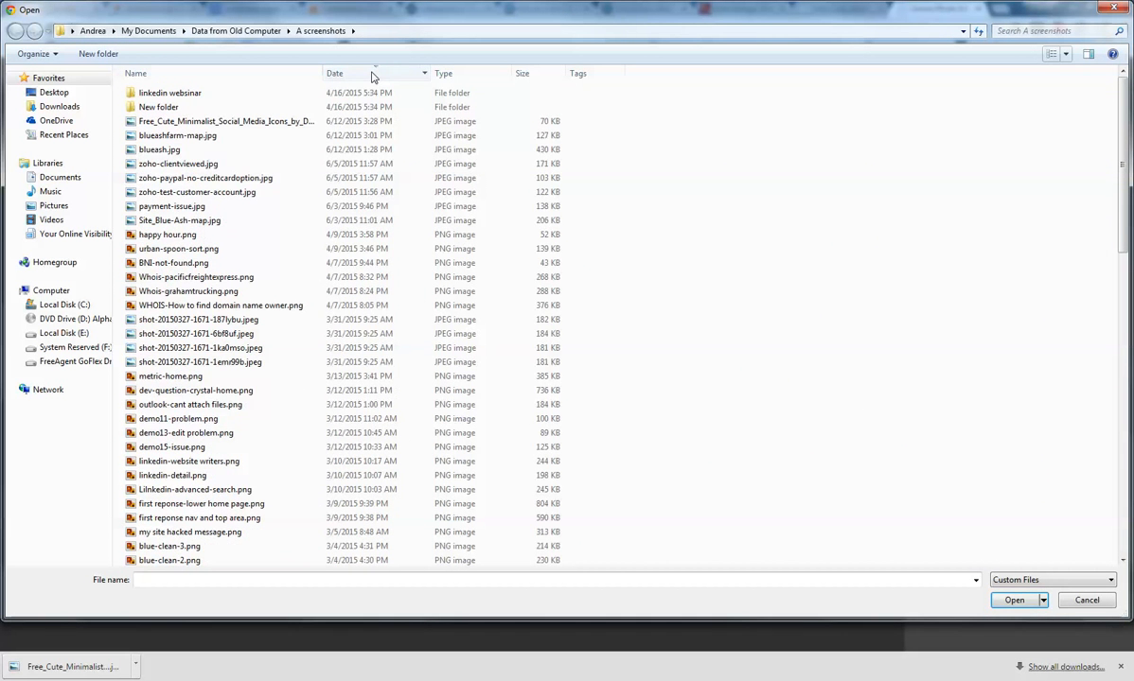
double_click(210, 121)
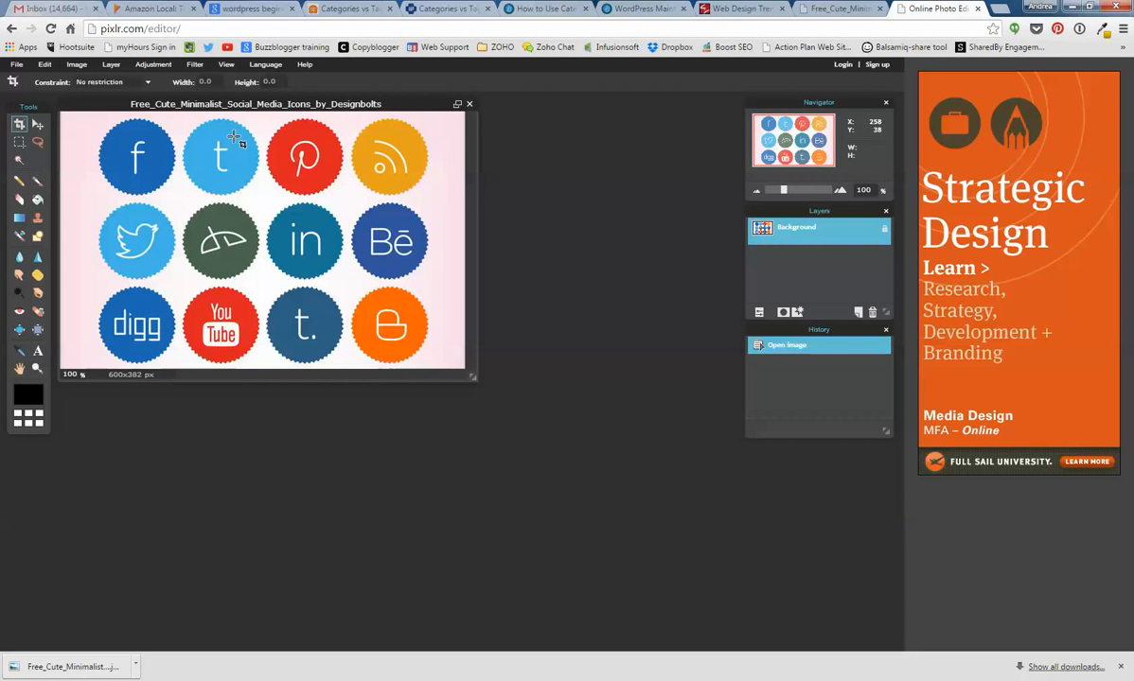
Unlock the background layer, marquee-select the Facebook icon in an area about 129 x 126 px, and copy it
double_click(885, 233)
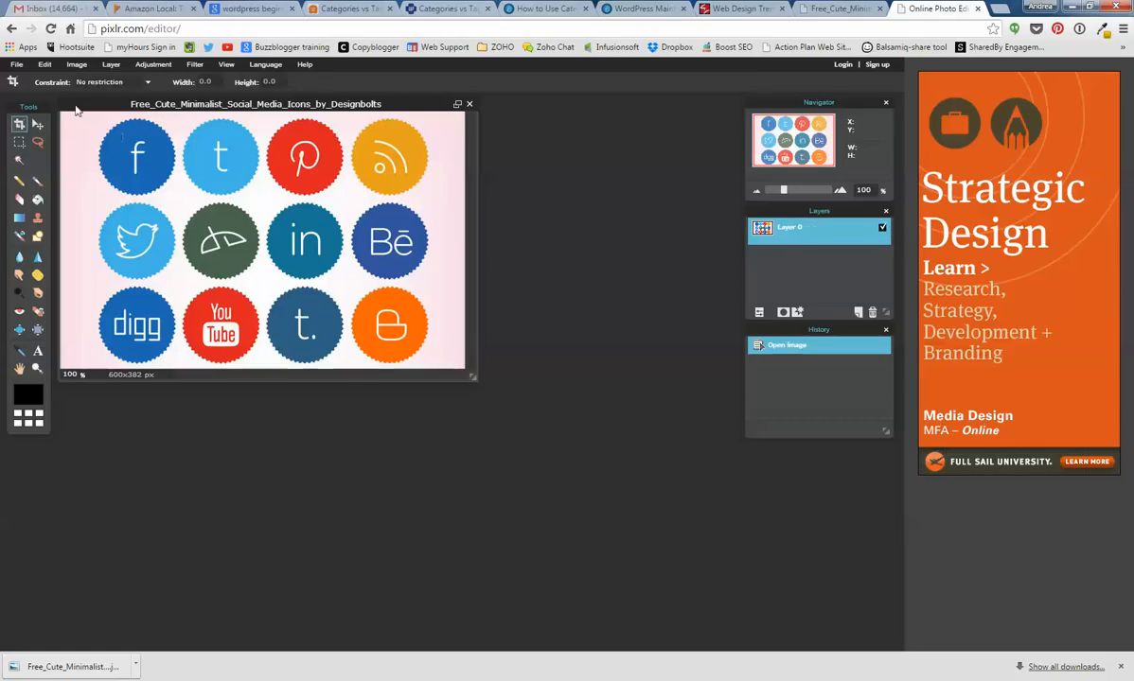
click(19, 144)
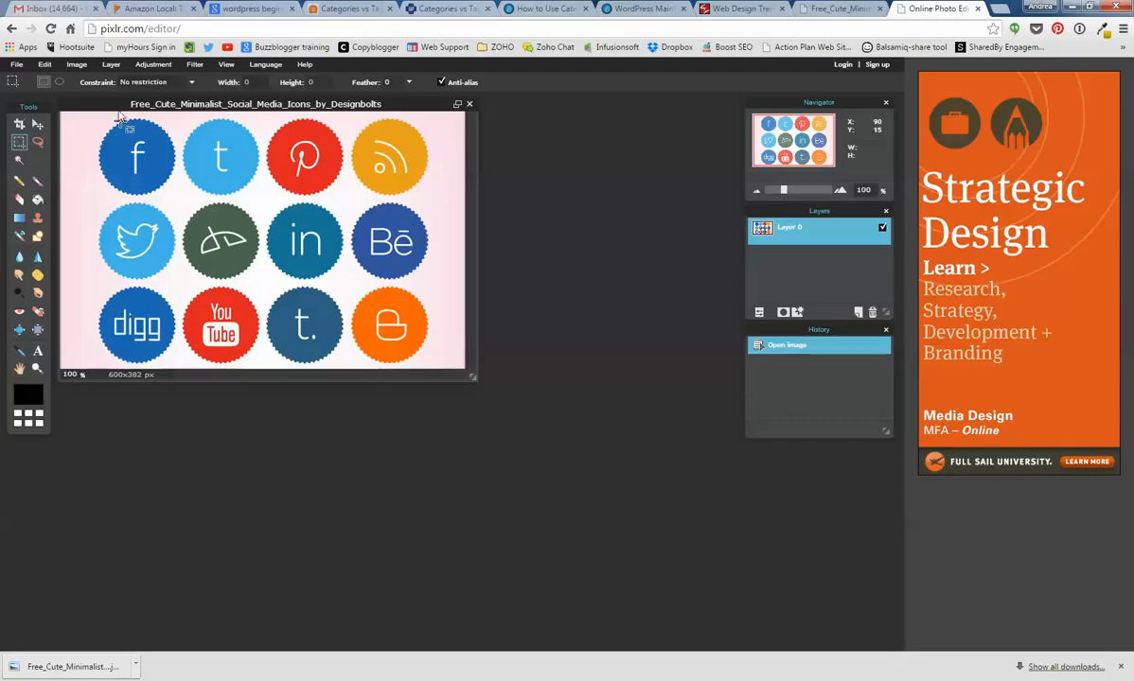
drag(91, 115, 178, 197)
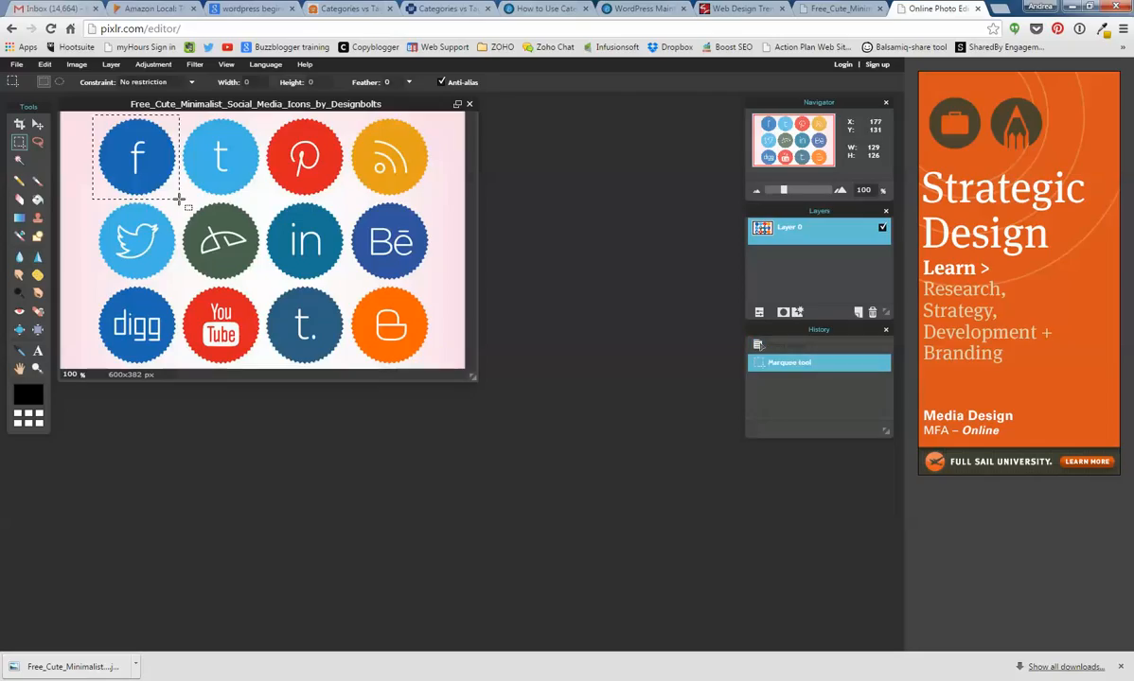
click(44, 65)
click(52, 122)
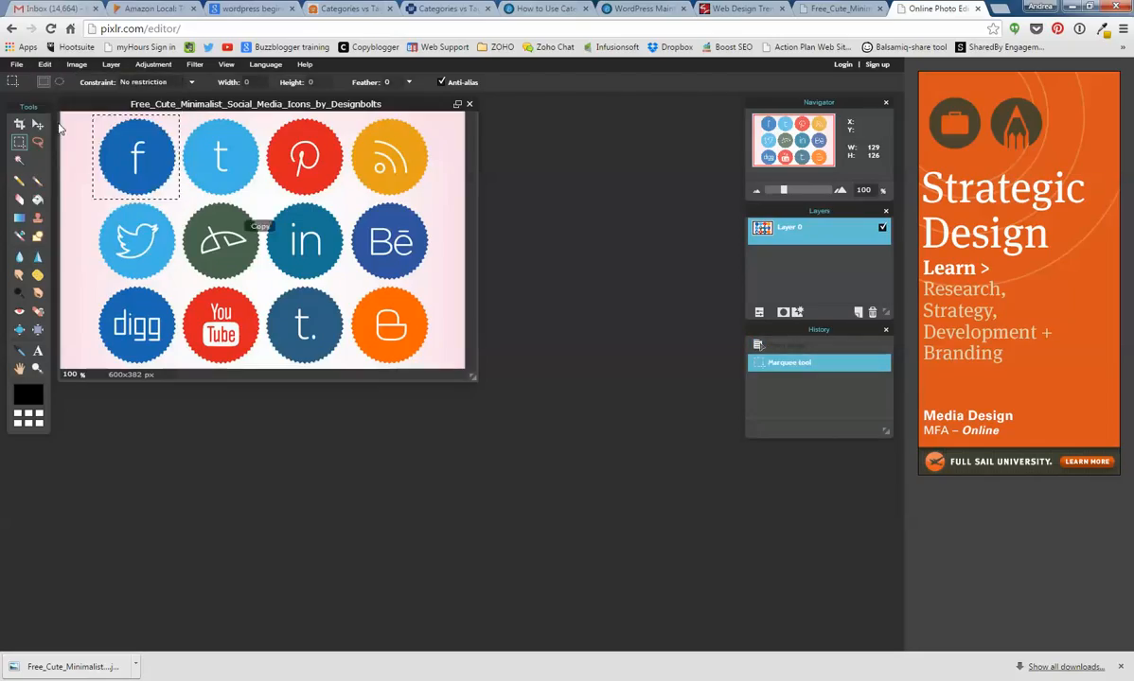
Create a transparent image with the Clipboard 129 x 126 preset and paste the copied Facebook icon into it
click(16, 64)
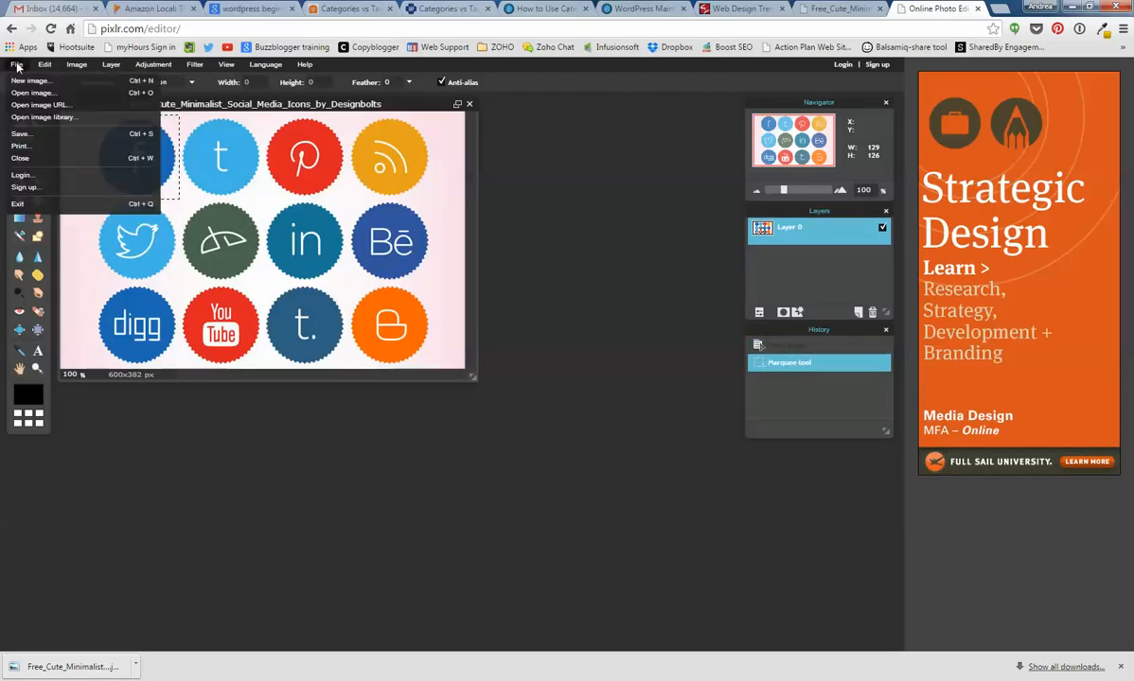
click(19, 82)
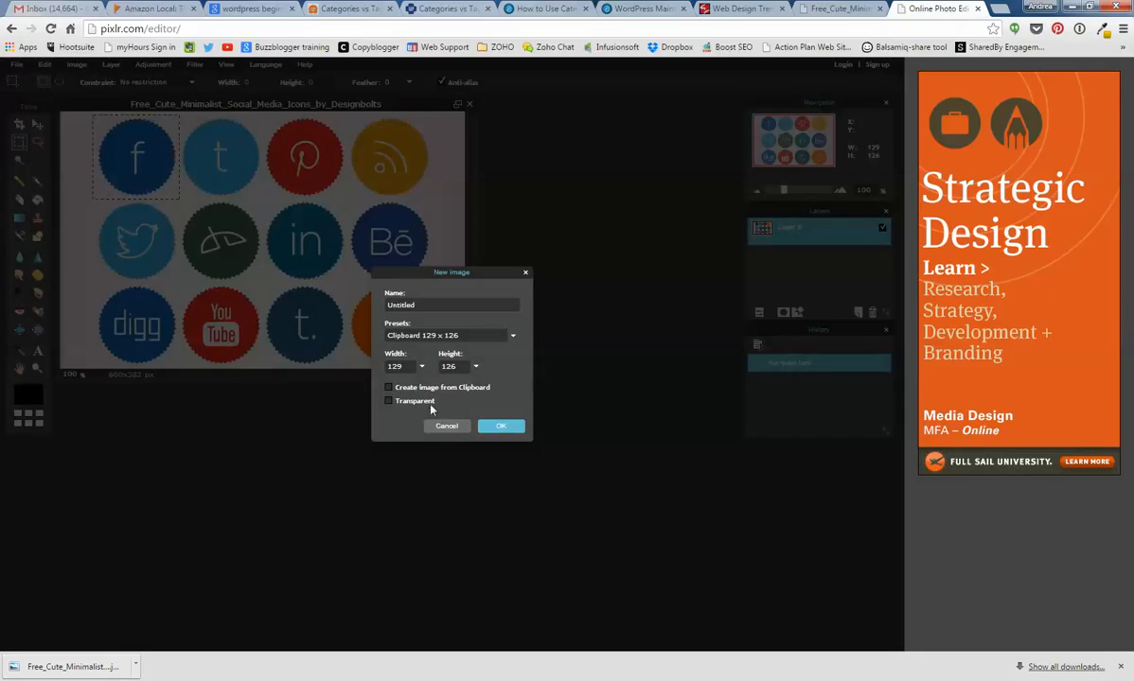
click(499, 427)
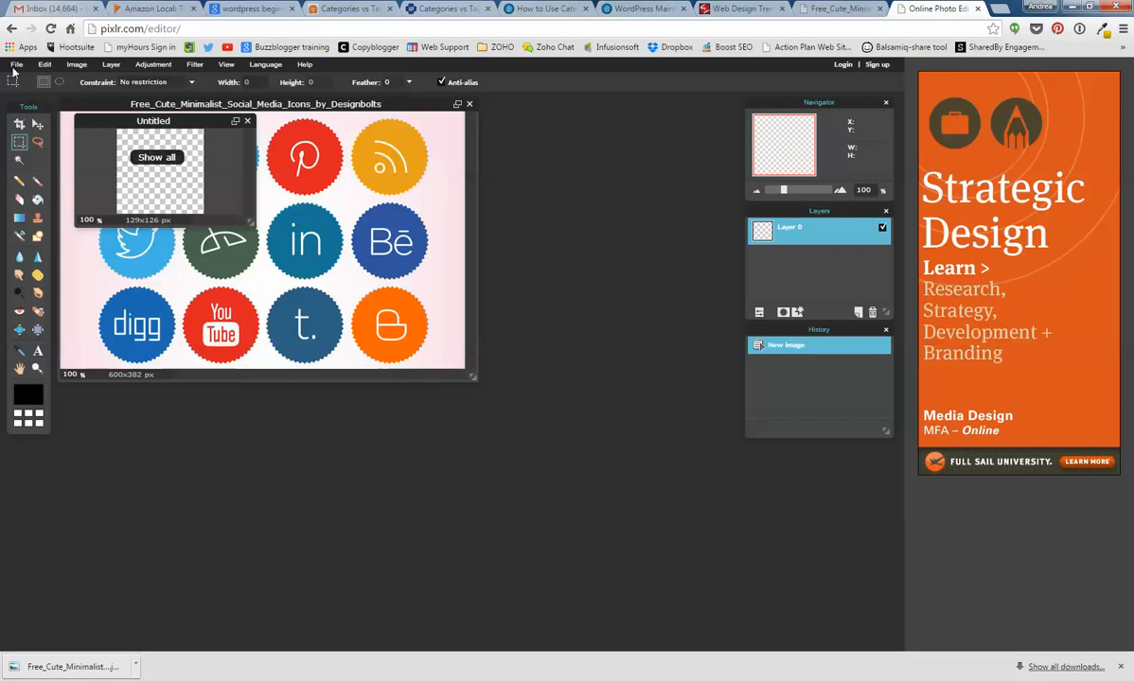
click(46, 65)
click(47, 146)
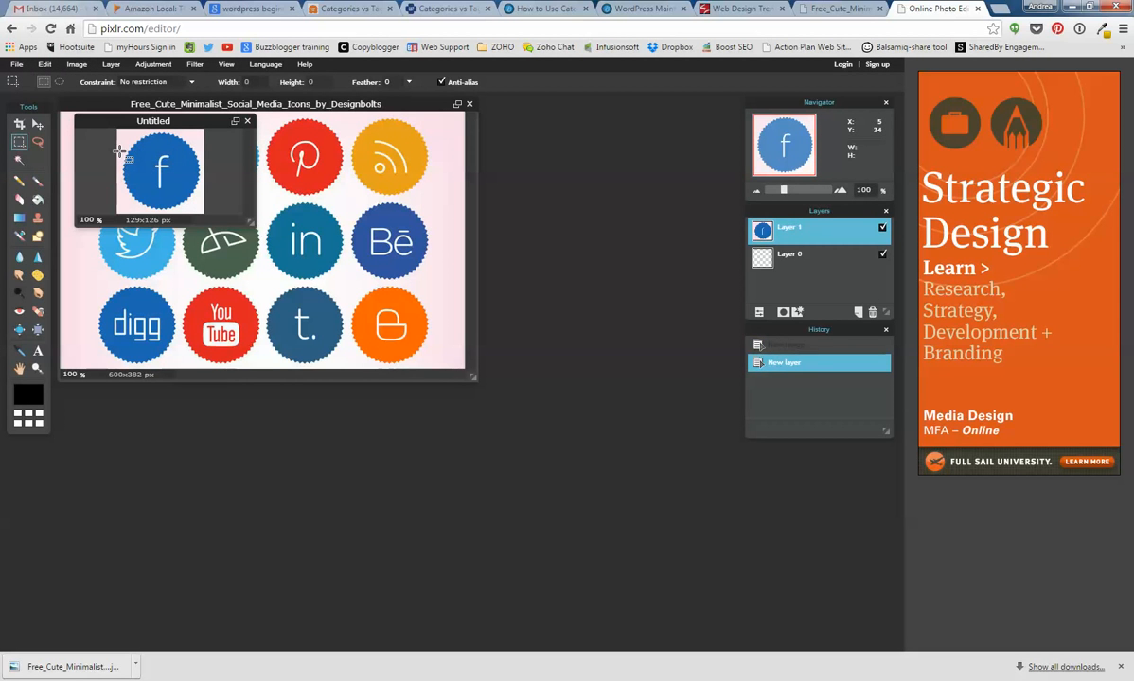
Remove the pink background around the Facebook icon with the Wand tool, then deselect and check its edges enlarged
click(22, 161)
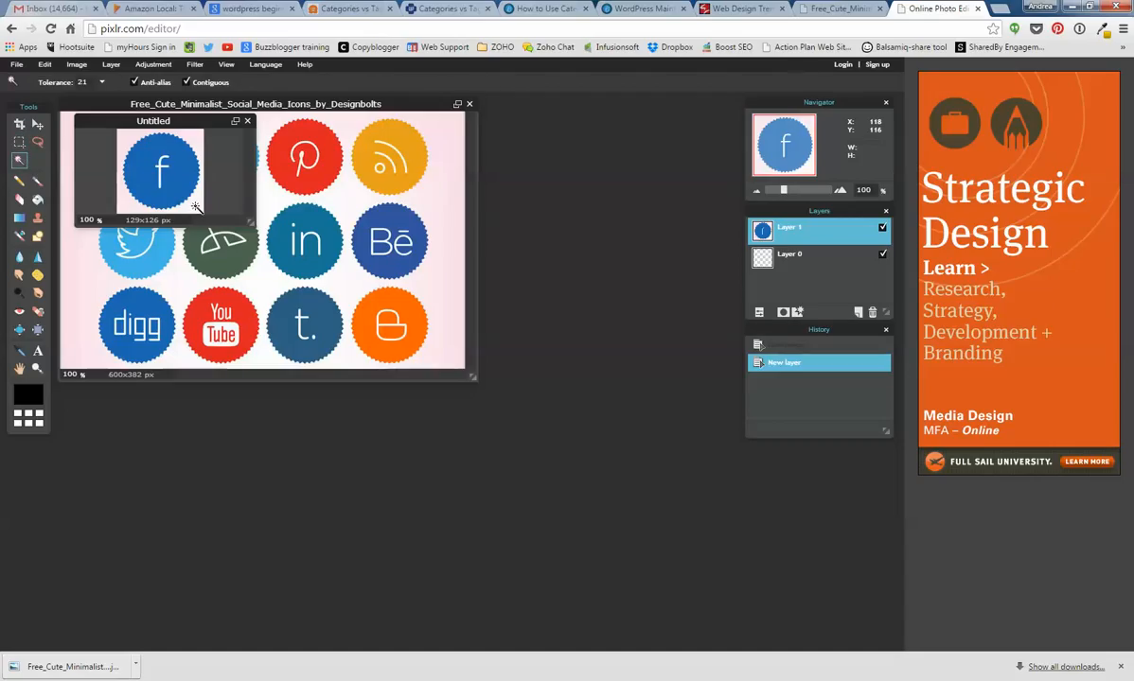
click(195, 206)
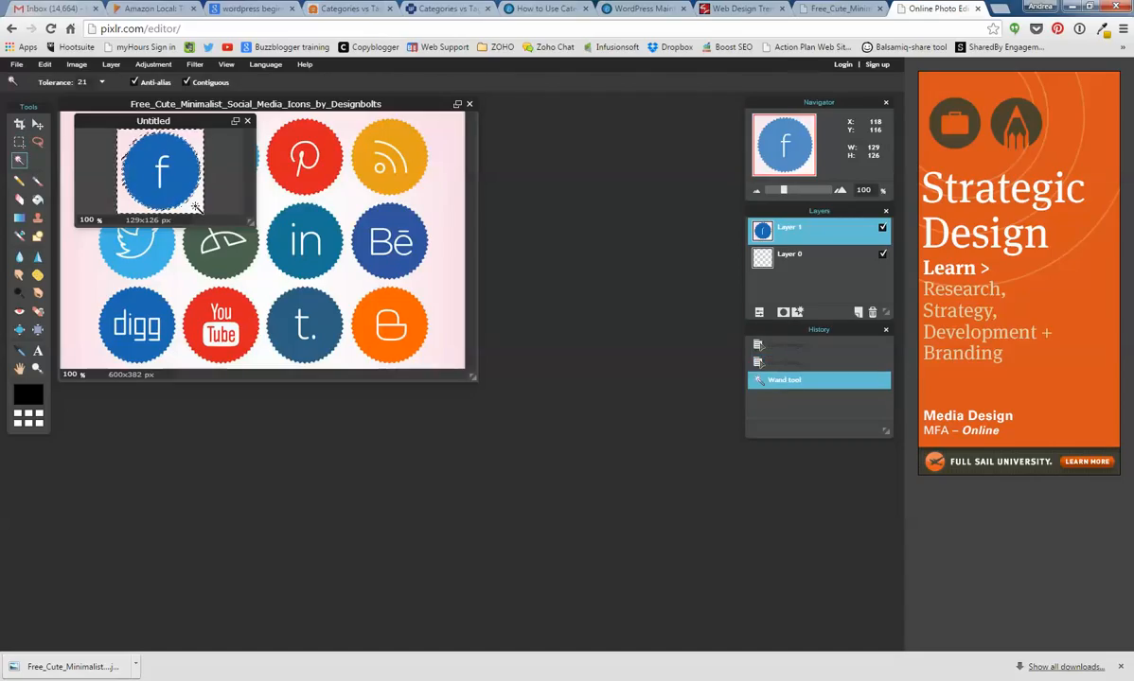
key(Delete)
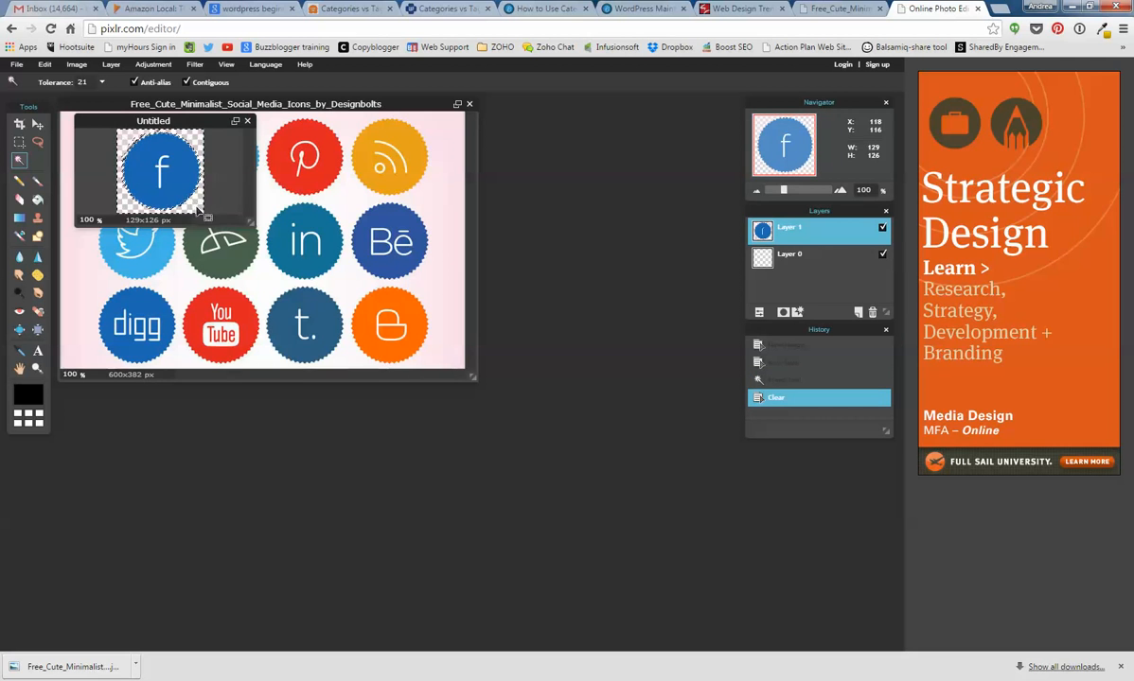
drag(252, 224, 413, 368)
click(19, 142)
click(234, 228)
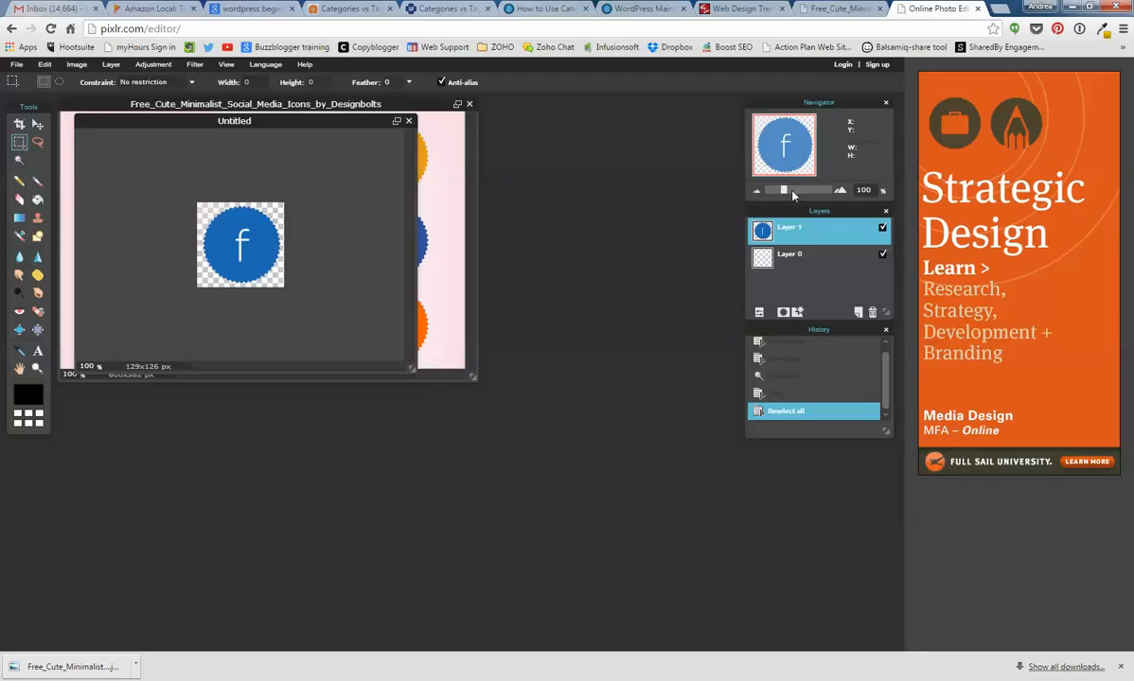
drag(787, 193, 792, 193)
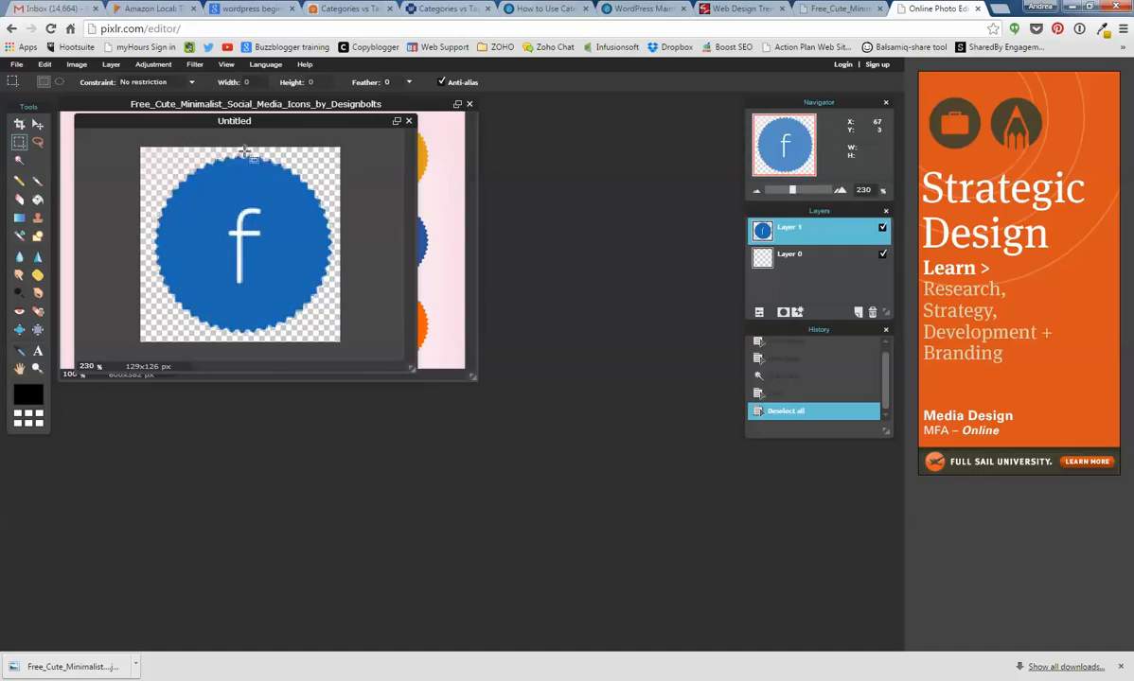
click(781, 192)
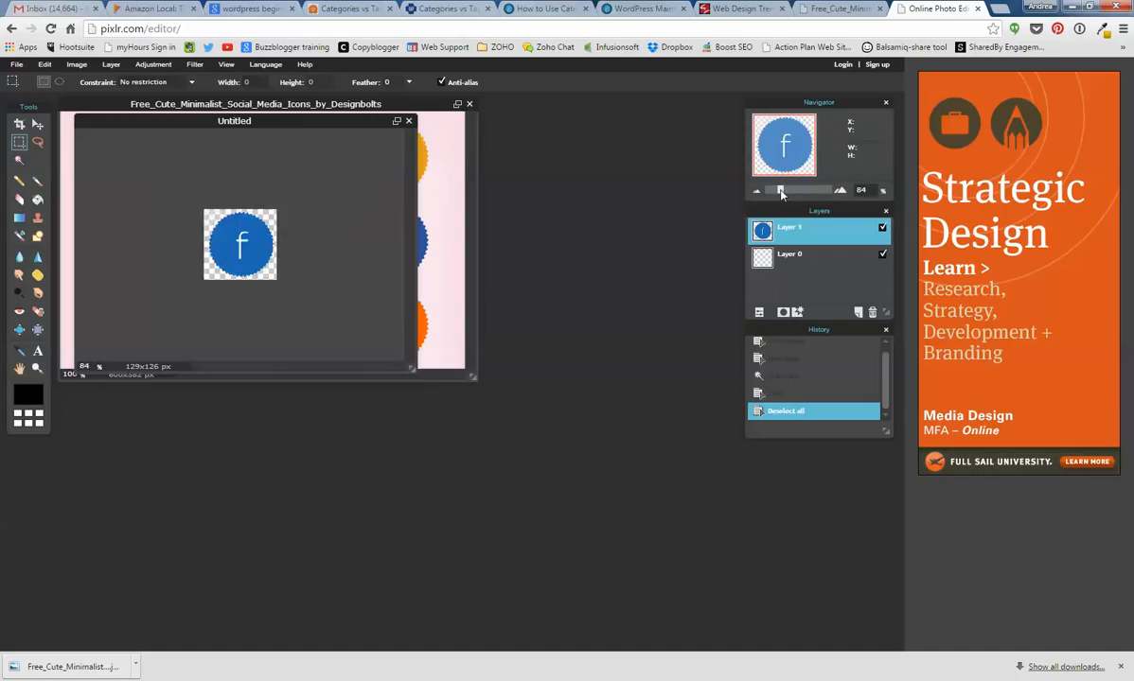
Save the Facebook icon to the computer as Blue-ash-facebook.jpg in the A screenshots folder
click(16, 64)
click(28, 129)
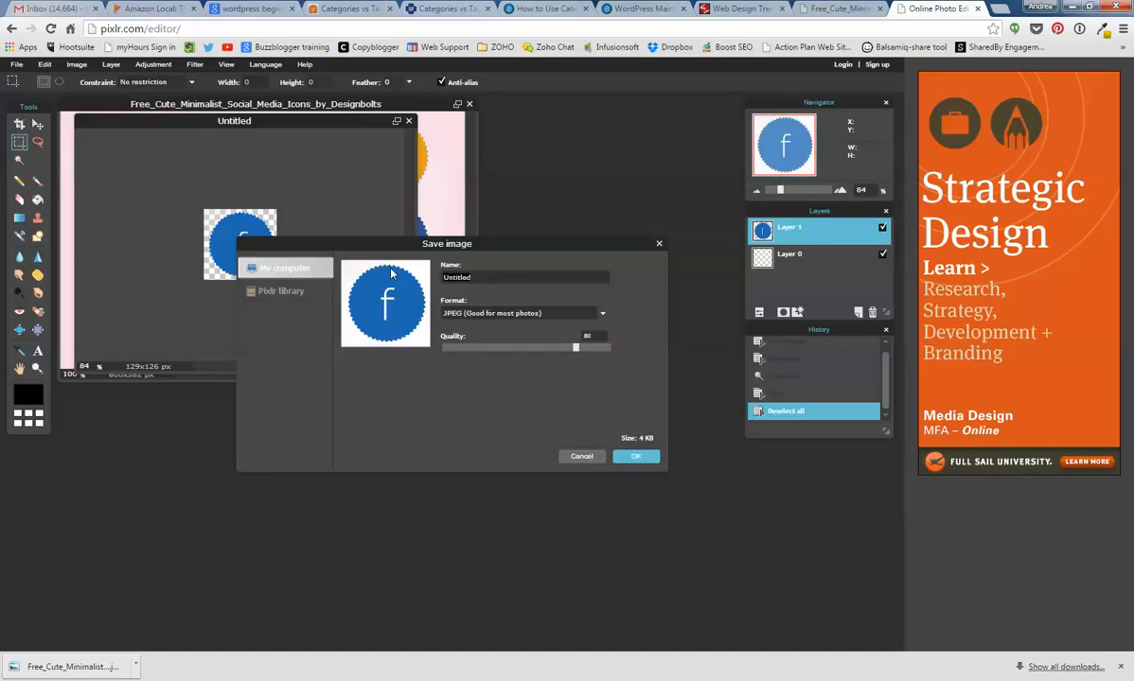
key(BackSpace)
key(BackSpace)
key(BackSpace)
key(BackSpace)
key(BackSpace)
key(BackSpace)
key(BackSpace)
key(BackSpace)
text(Blue-ash-facebook)
click(628, 457)
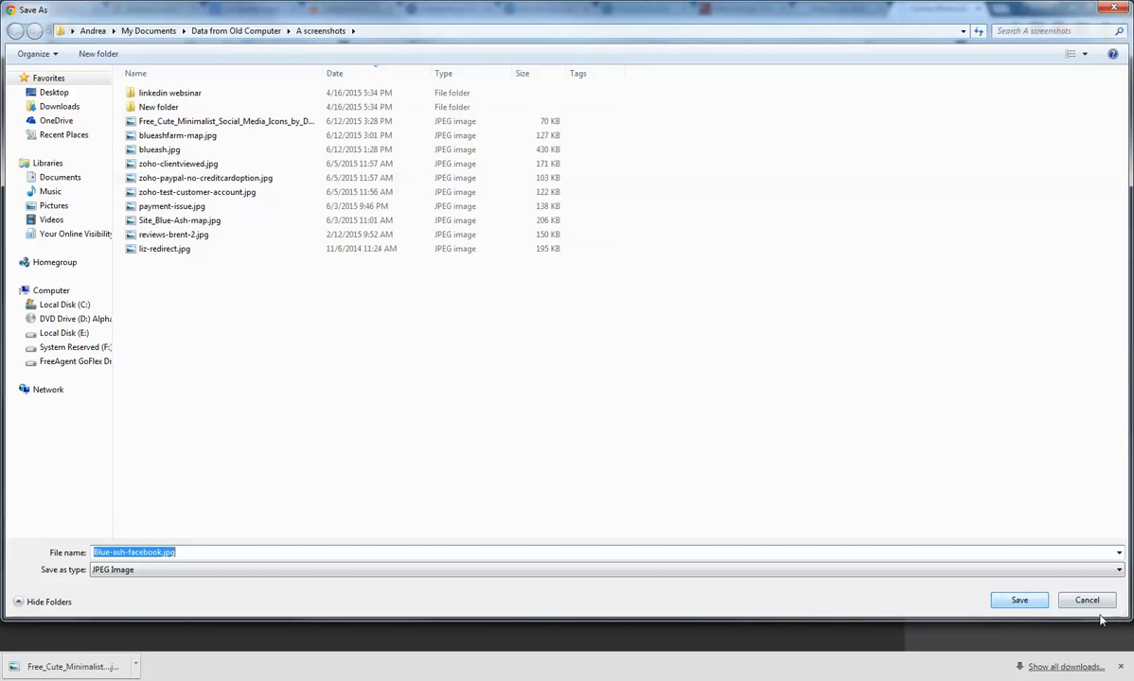
click(1020, 601)
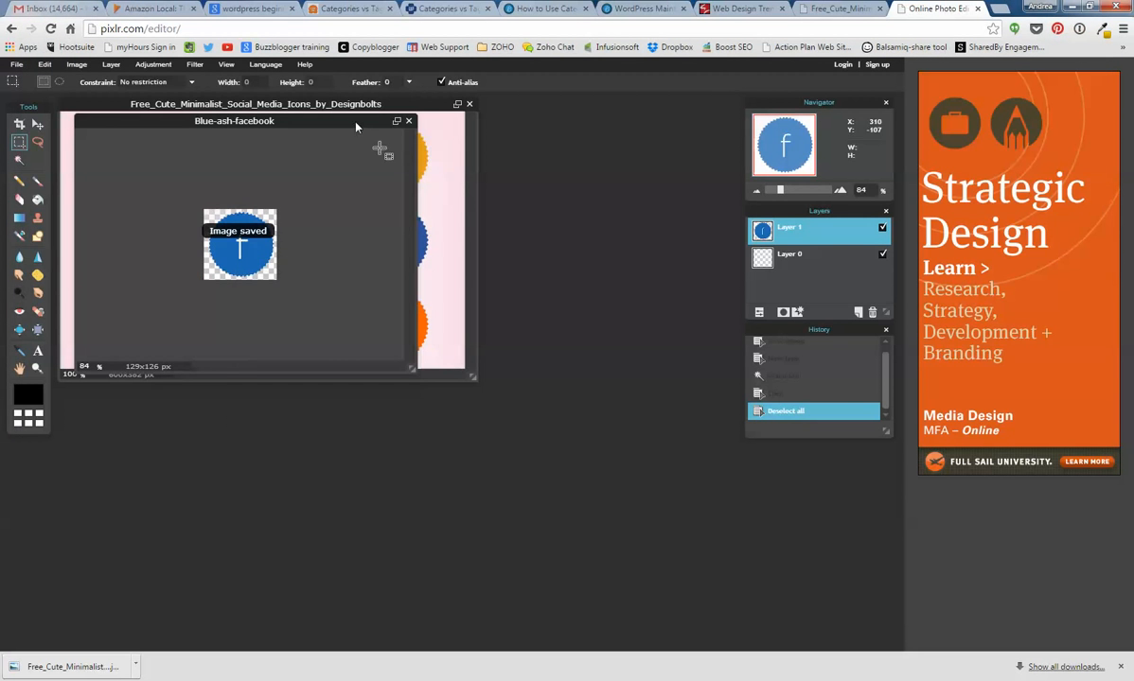
In the icon set image, replace the old selection with one about 124 x 126 px around the Pinterest icon and copy it
drag(342, 123, 562, 295)
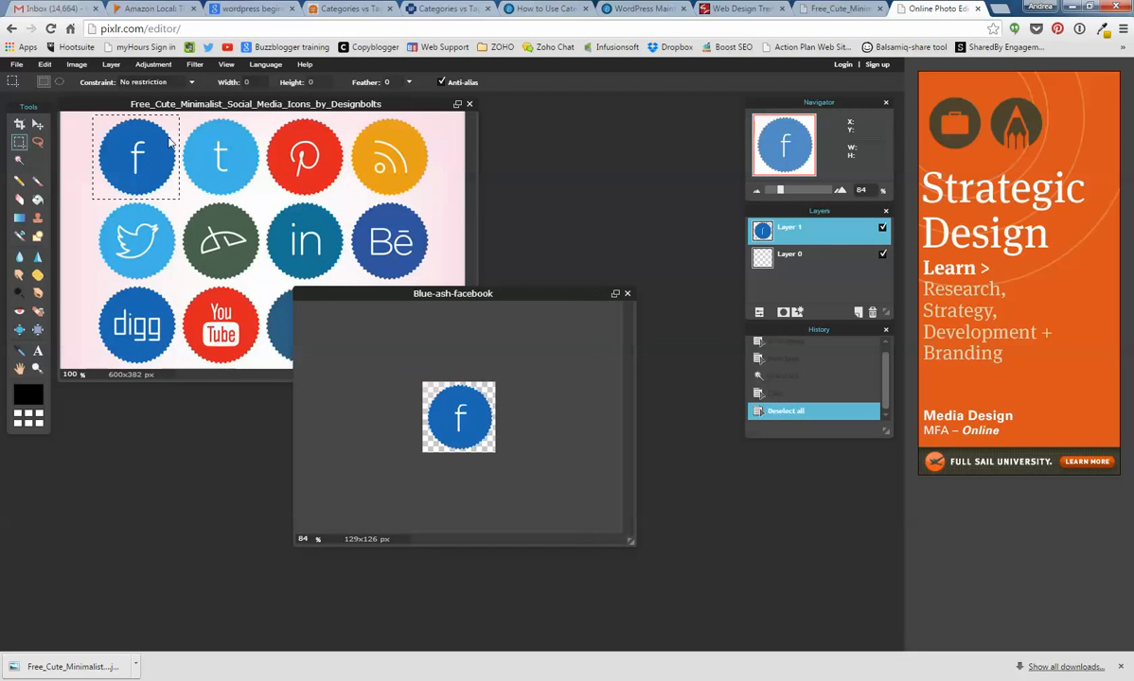
click(159, 131)
click(157, 128)
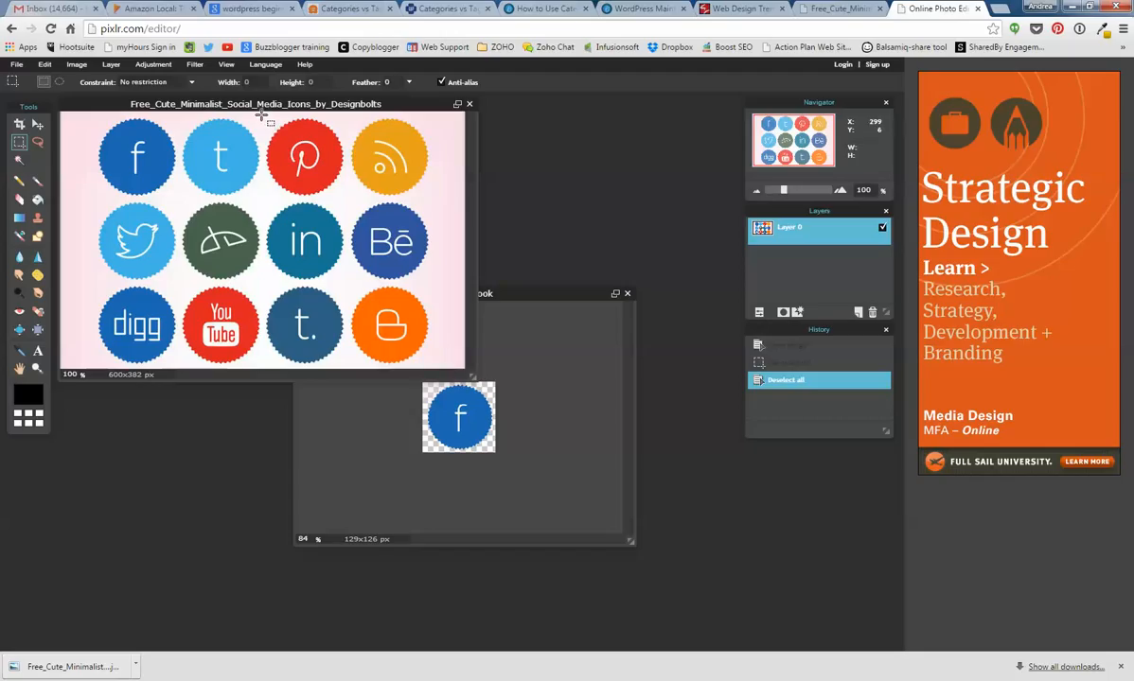
drag(263, 116, 346, 200)
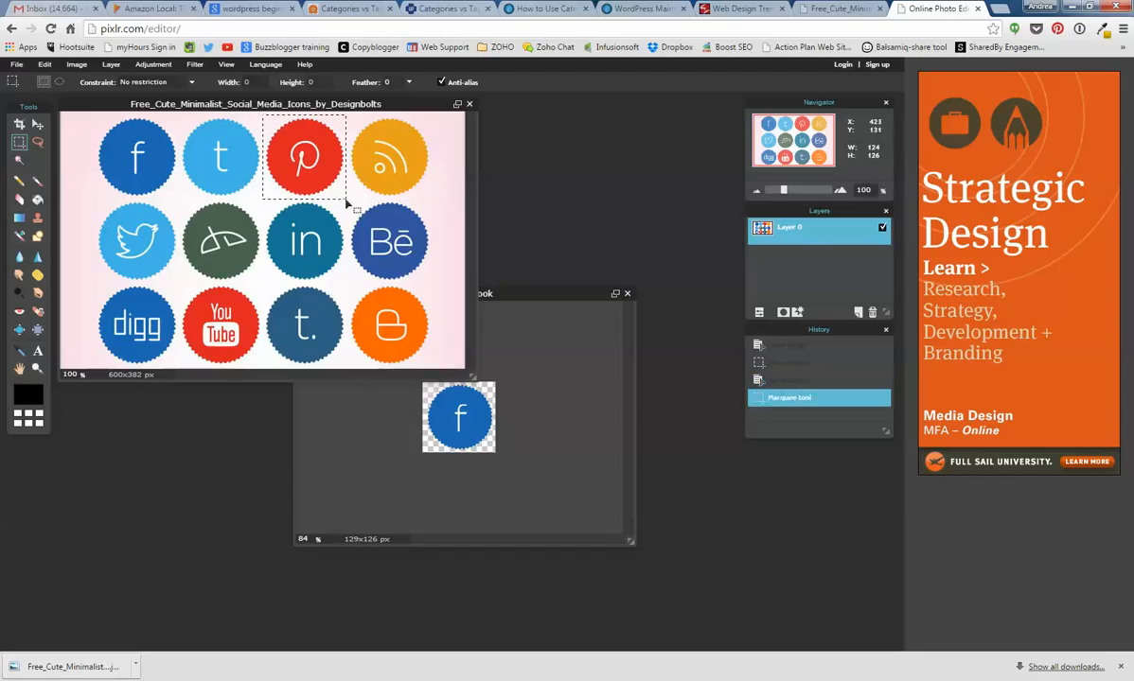
click(45, 65)
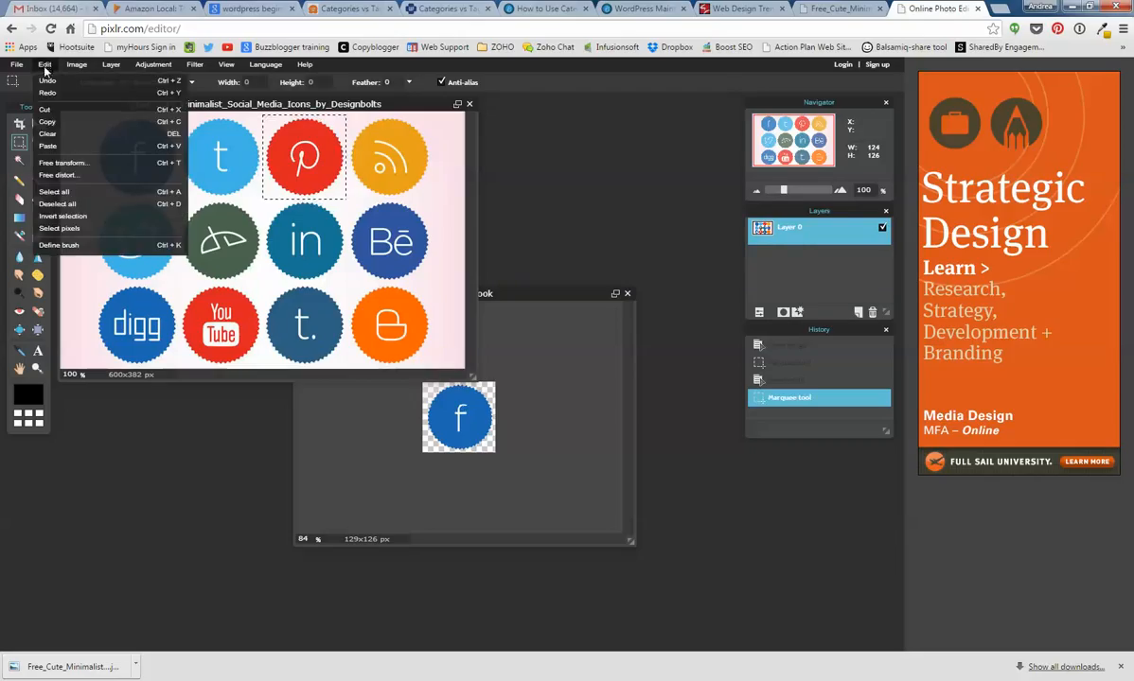
click(47, 122)
Paste the Pinterest icon as a new layer in the Blue-ash-facebook image and check the layer by toggling its visibility
click(447, 390)
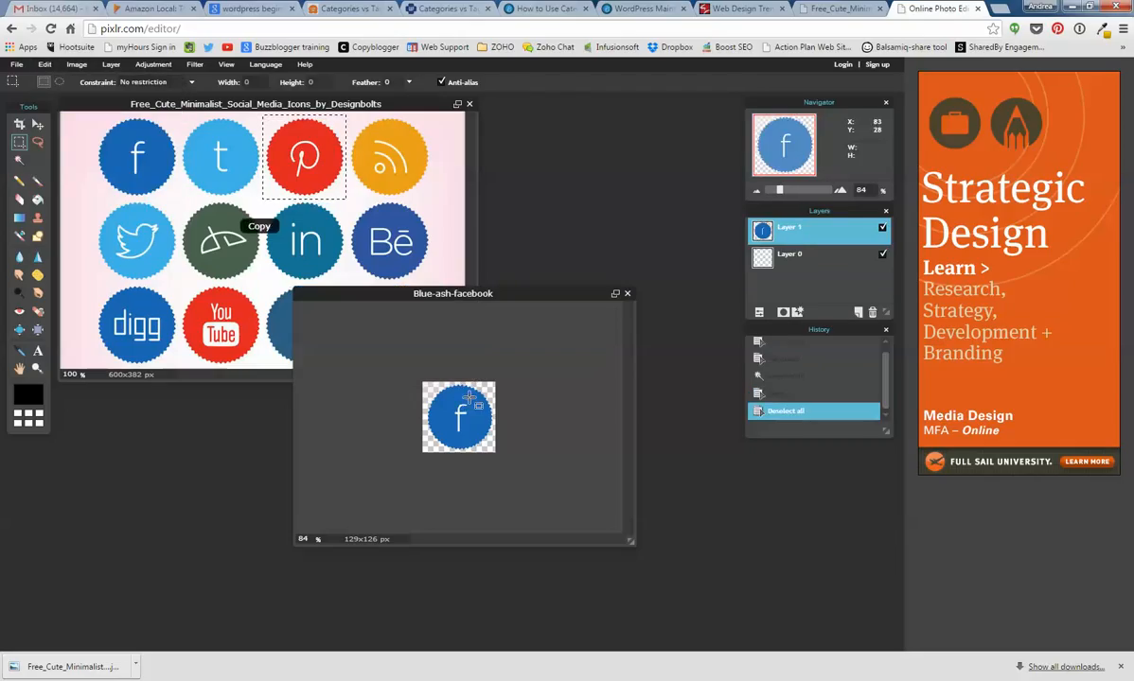
click(44, 66)
click(49, 142)
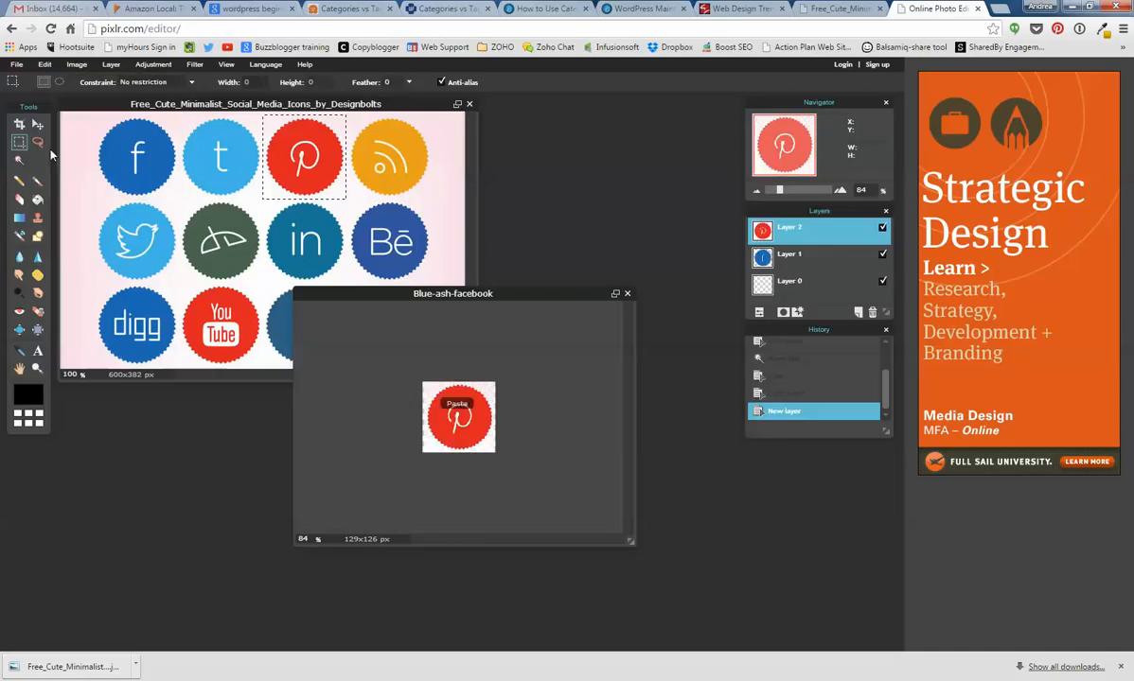
click(882, 230)
click(882, 230)
Remove the background around the Pinterest icon with the Wand tool and clear the selection
click(18, 161)
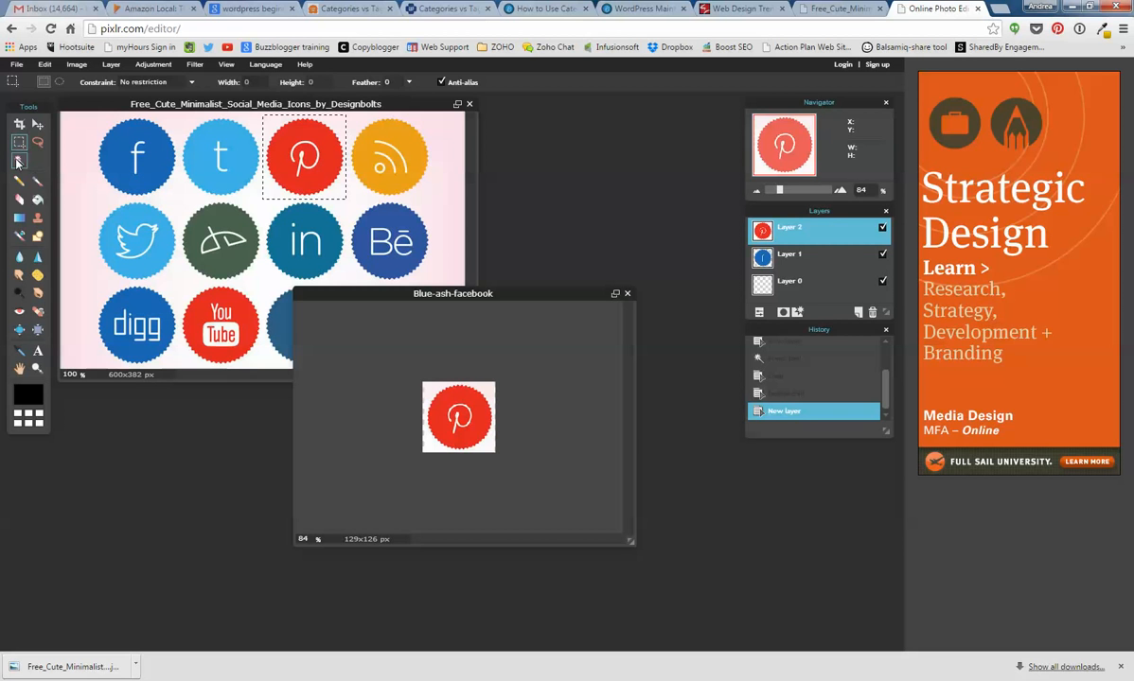
click(431, 391)
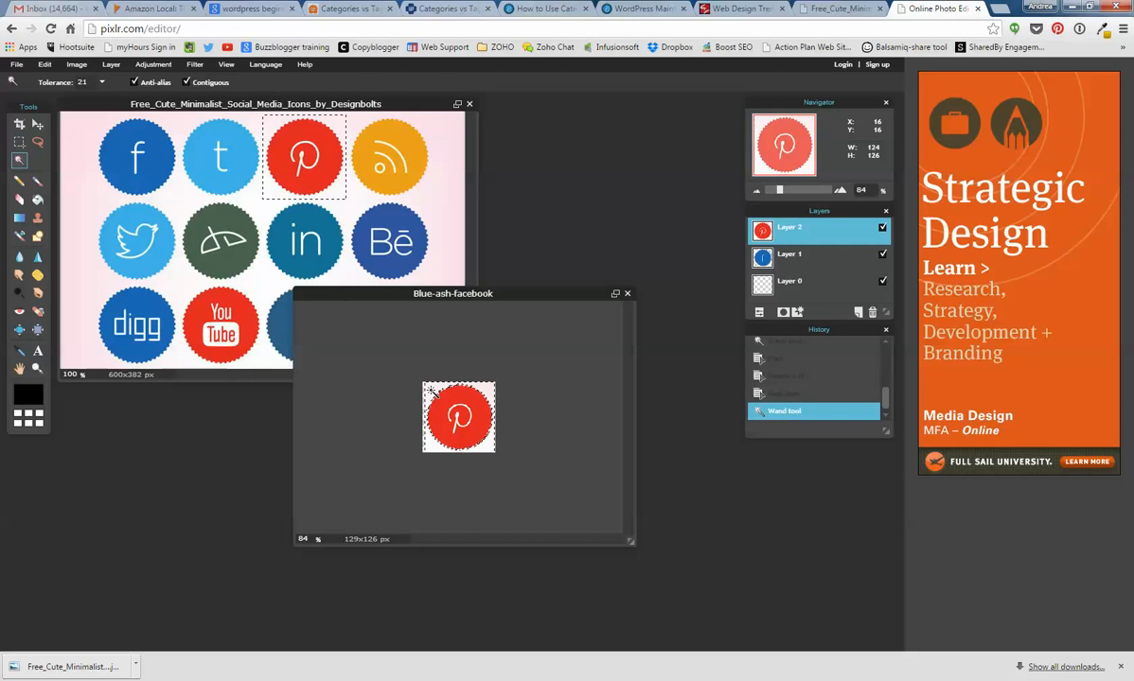
right_click(431, 391)
click(450, 396)
click(20, 143)
click(386, 378)
Hide the Facebook icon layer and keep the Pinterest icon layer active
click(883, 256)
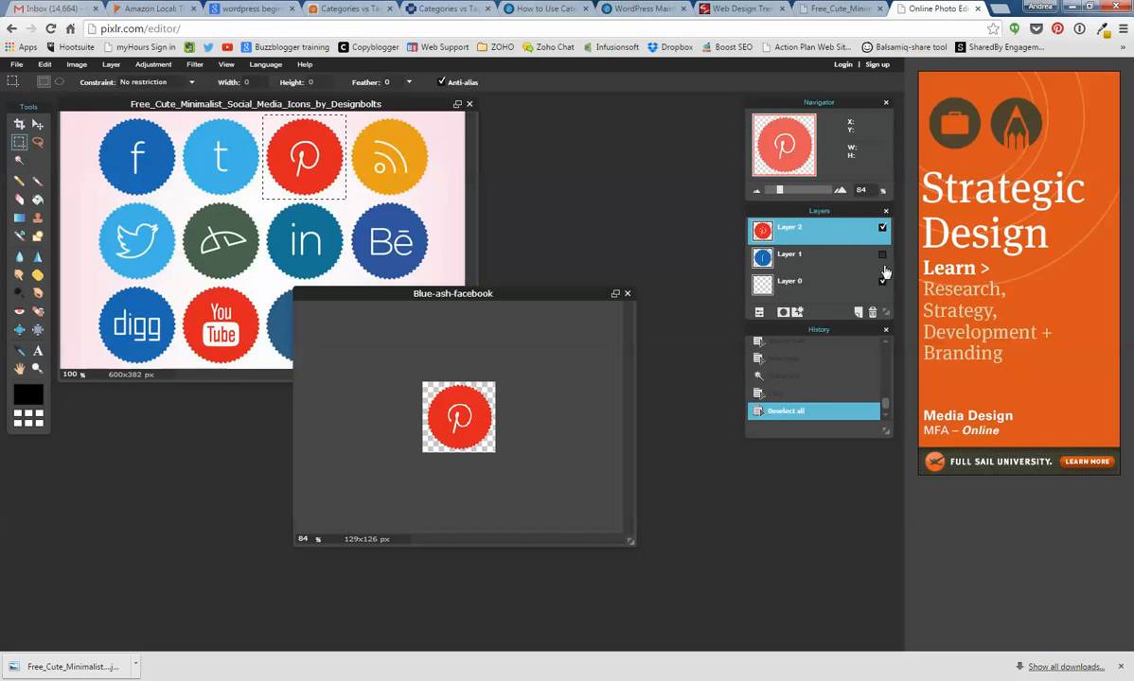
click(883, 282)
click(825, 236)
Save the Pinterest icon to the computer as Blue-ash-pinterest.jpg in the A screenshots folder
click(17, 63)
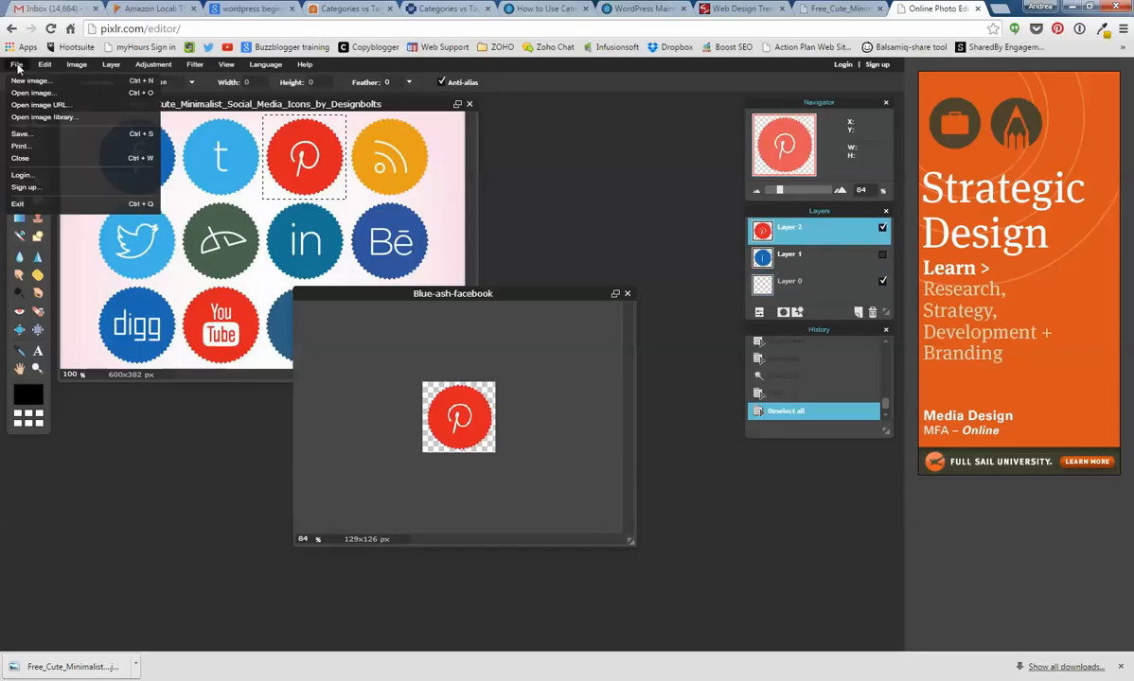
click(38, 136)
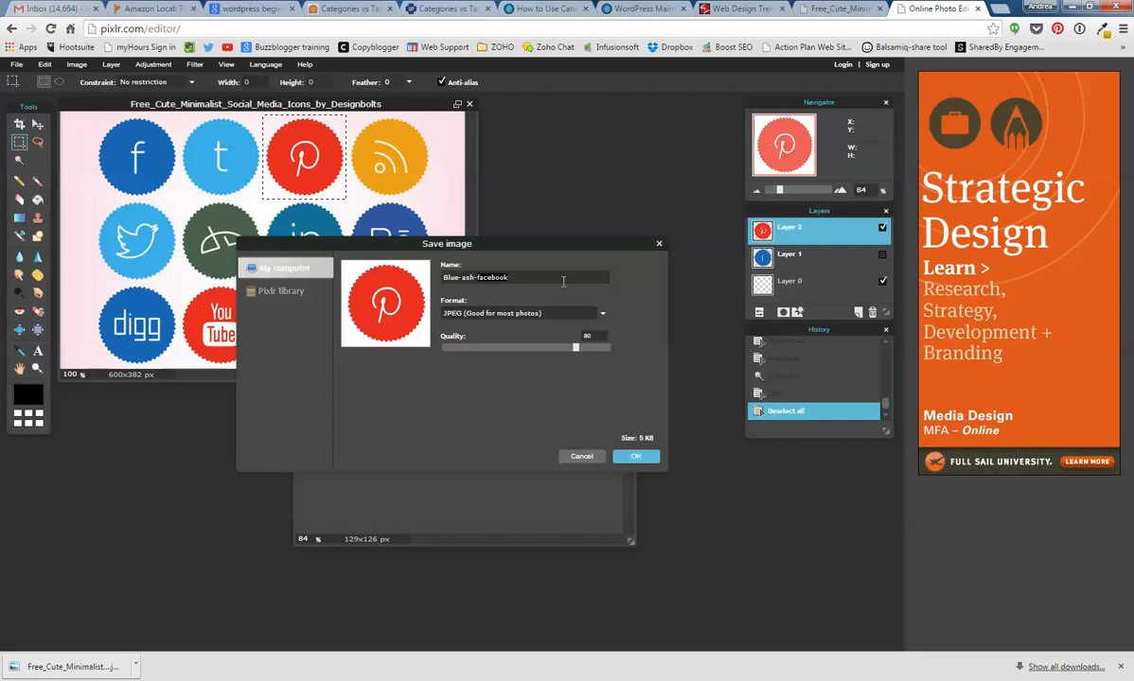
key(BackSpace)
key(BackSpace)
key(BackSpace)
key(BackSpace)
key(BackSpace)
key(BackSpace)
key(BackSpace)
key(BackSpace)
text(p)
click(634, 458)
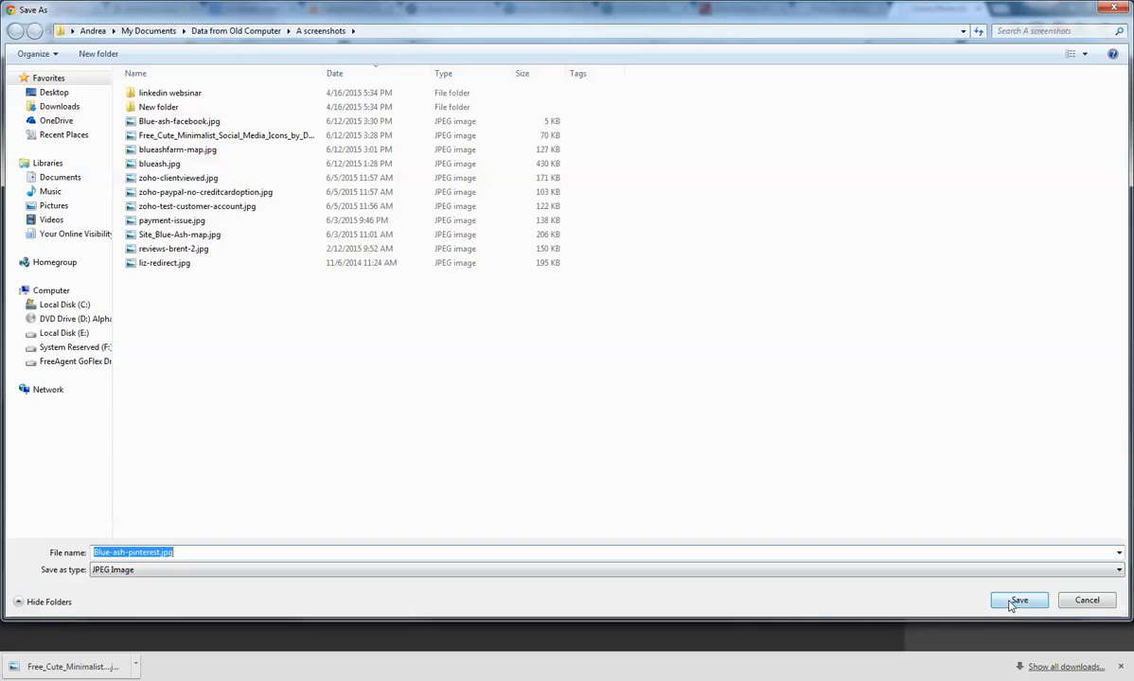
click(1011, 603)
Move the marquee selection in the icon set image onto the Twitter bird icon and copy it
click(348, 191)
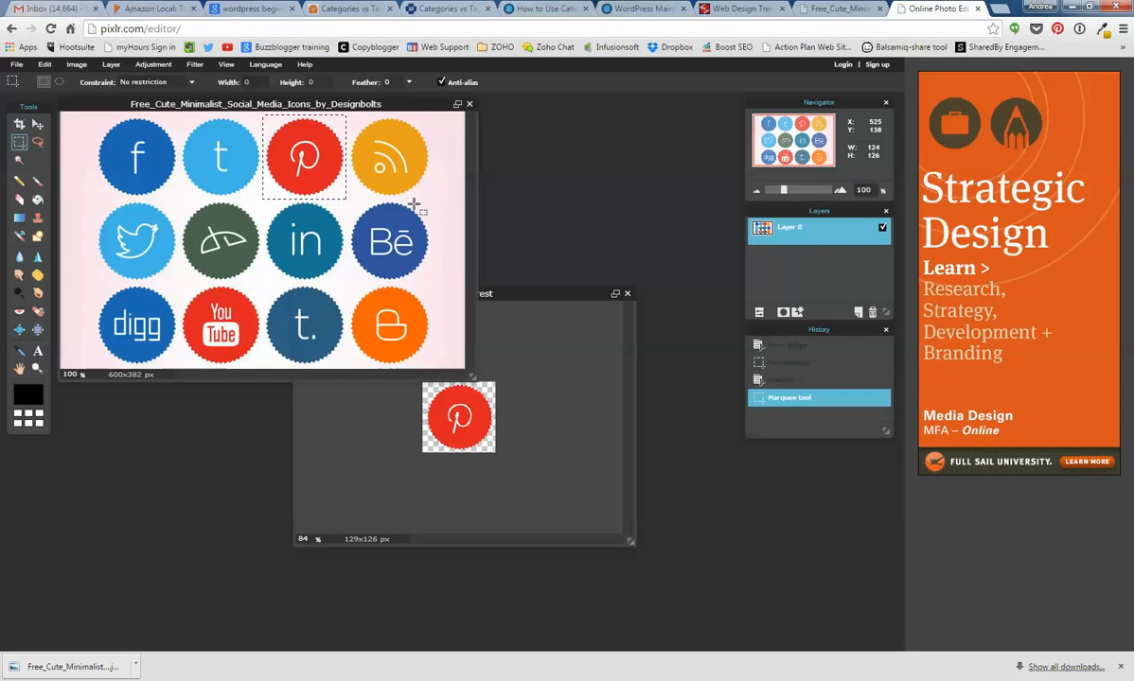
drag(327, 187, 159, 272)
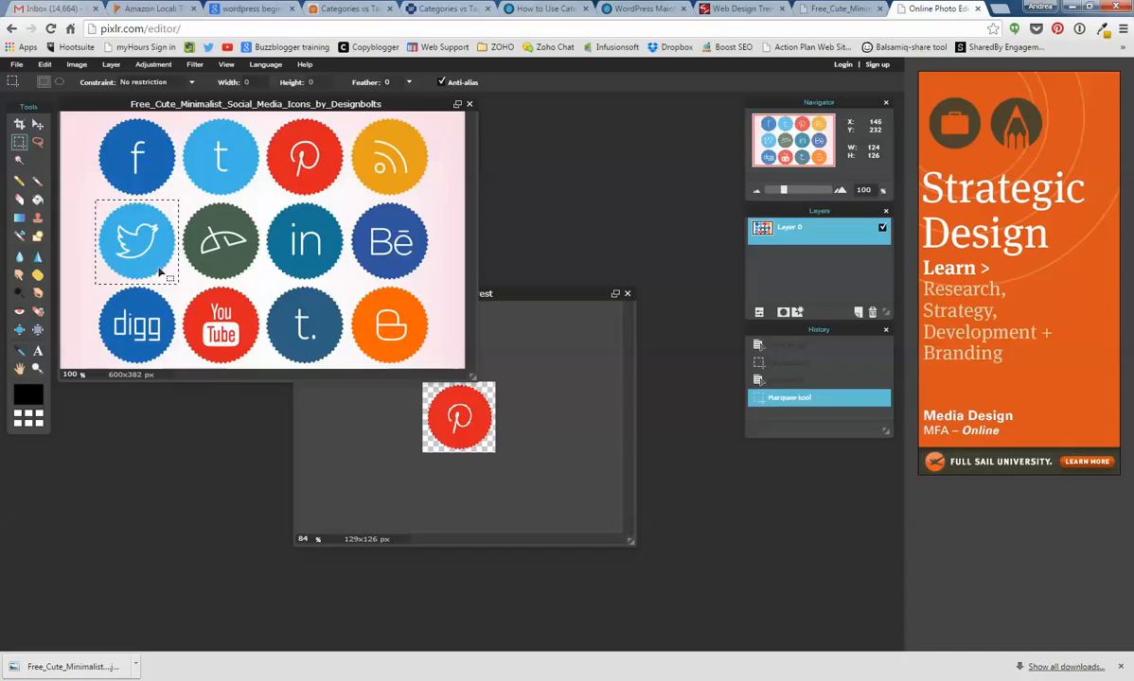
click(44, 65)
click(47, 122)
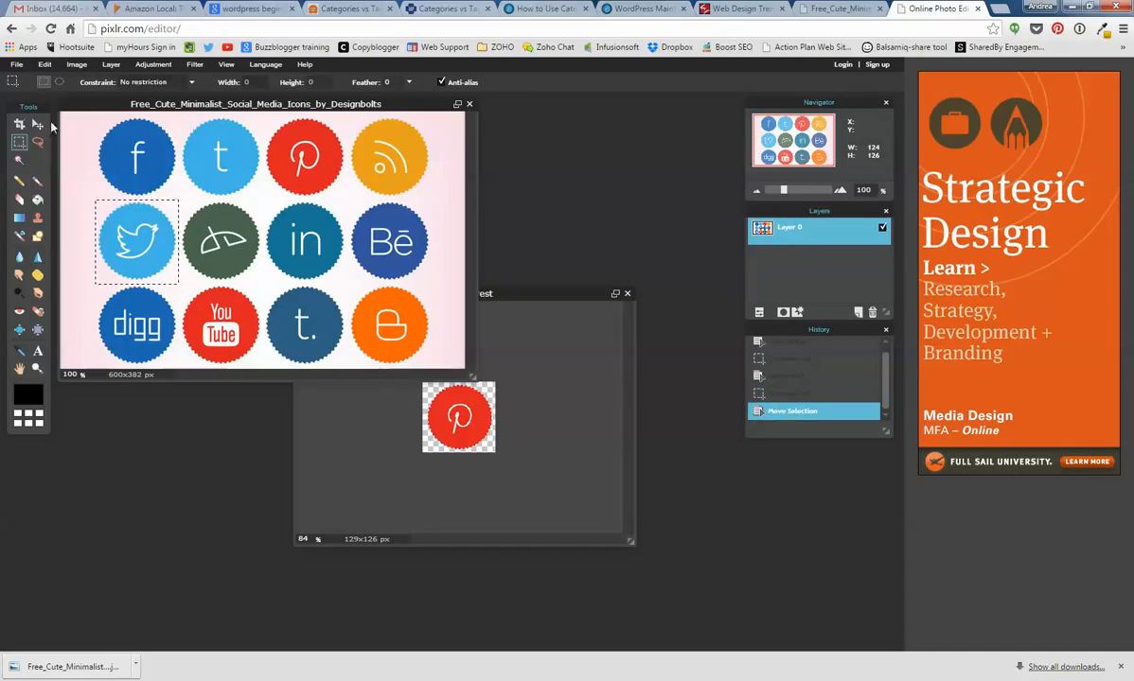
Paste the Twitter bird icon as a new layer in the Blue-ash-pinterest image and hide the Pinterest layer
click(464, 418)
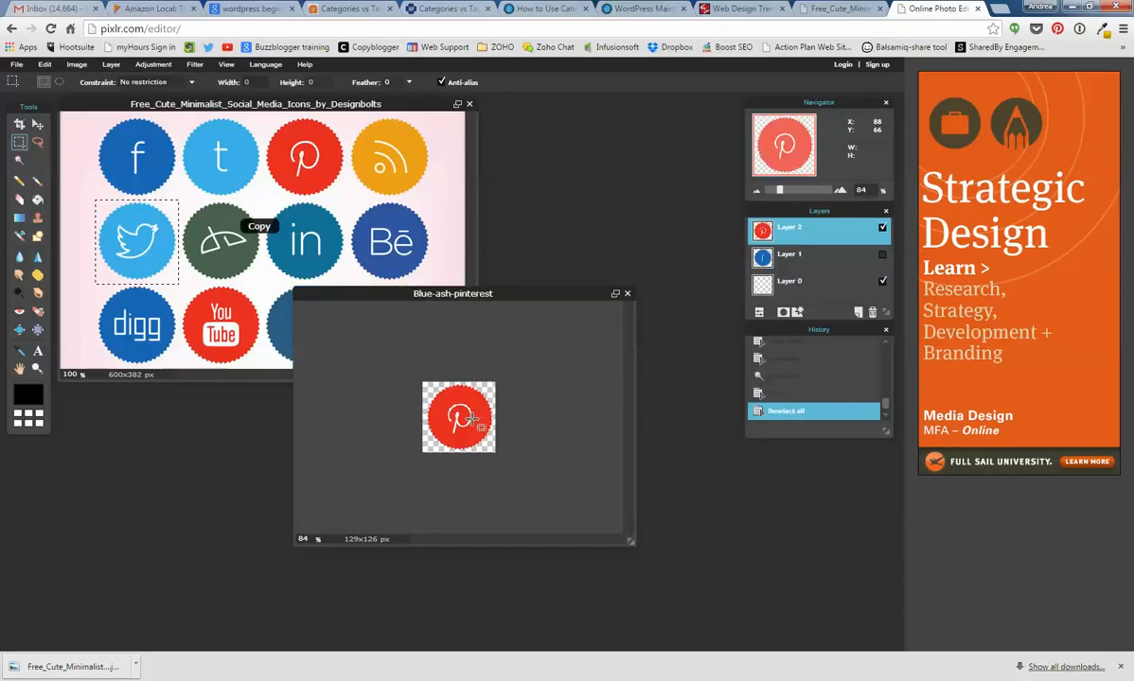
click(45, 64)
click(61, 149)
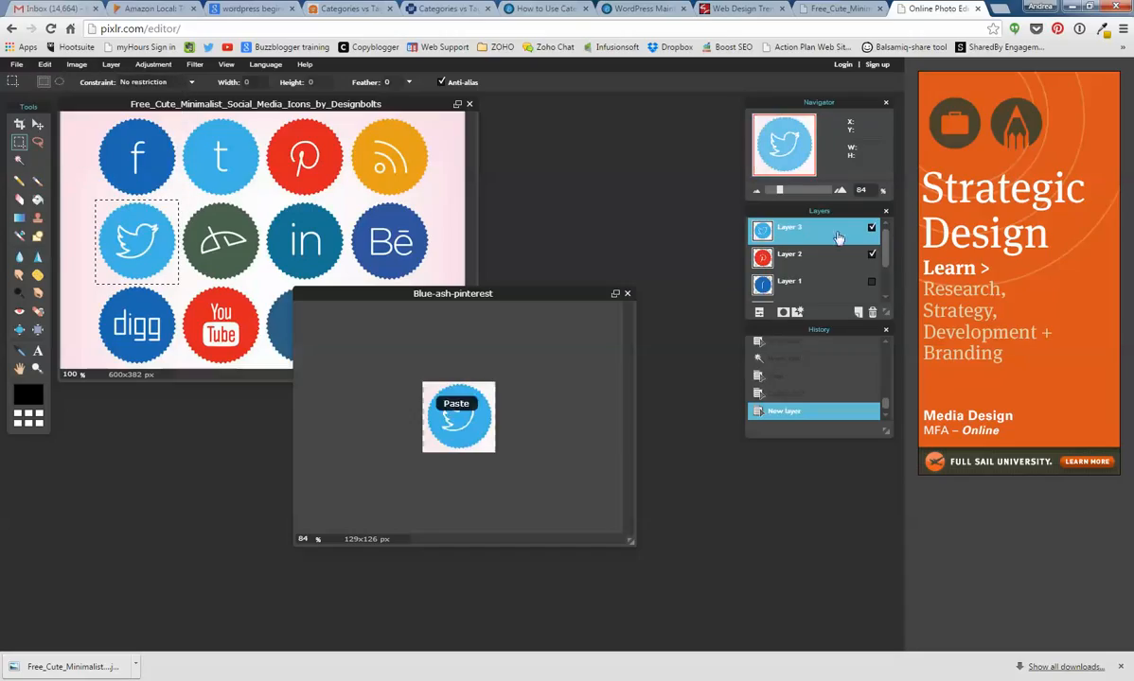
click(872, 256)
Erase the pale background around the Twitter bird icon with the Wand tool and clear the selection
click(19, 160)
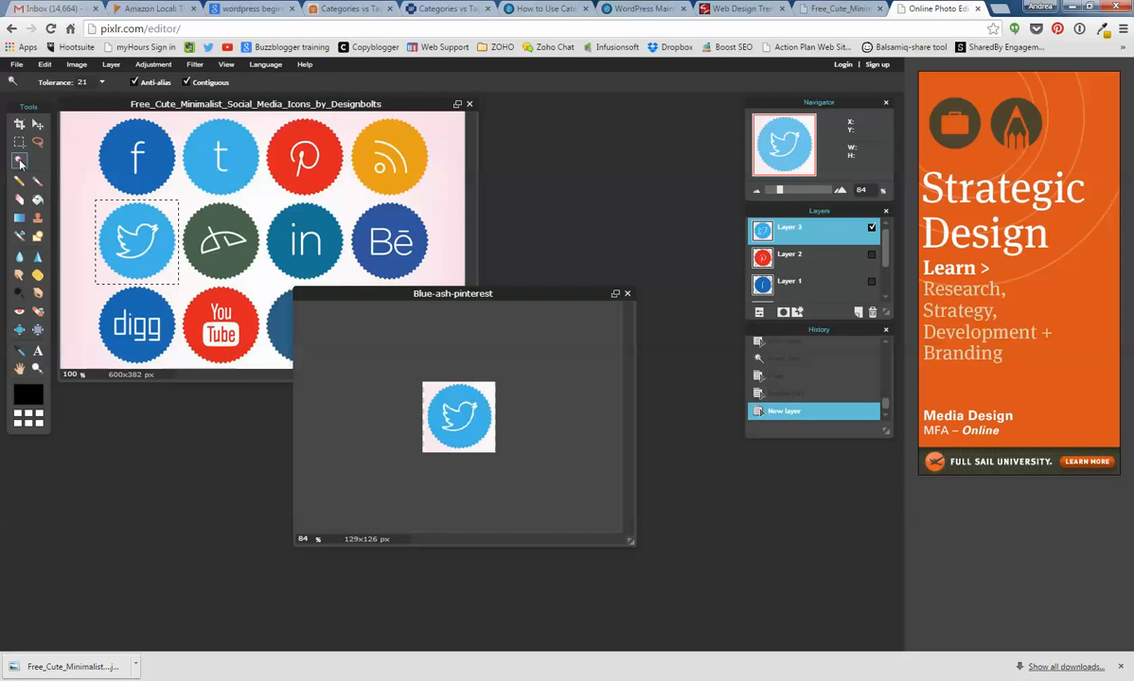
click(440, 391)
key(Delete)
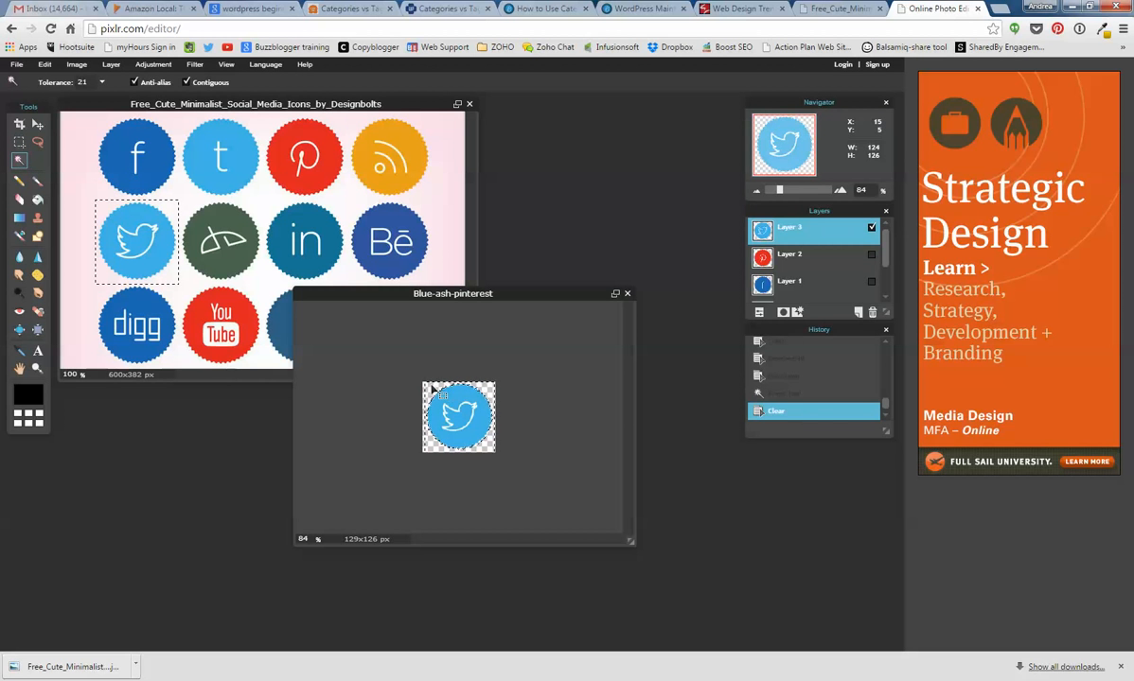
click(20, 143)
click(403, 345)
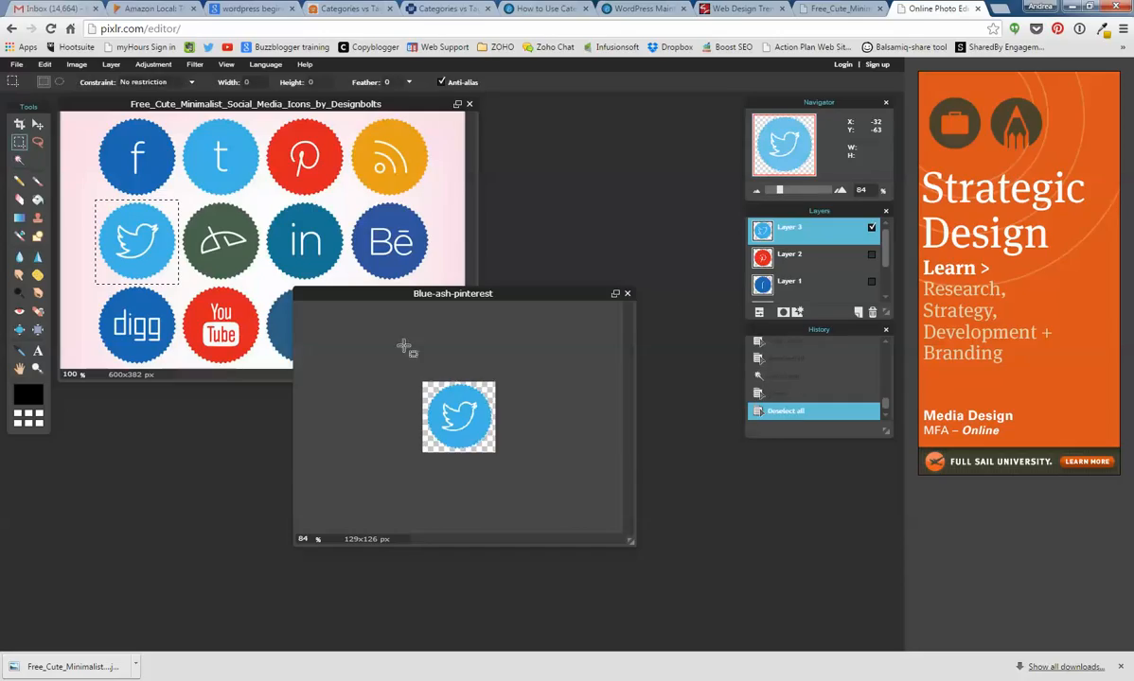
Save the Twitter icon to the computer as Blue-ash-twitter.jpg in the A screenshots folder
click(16, 64)
click(33, 129)
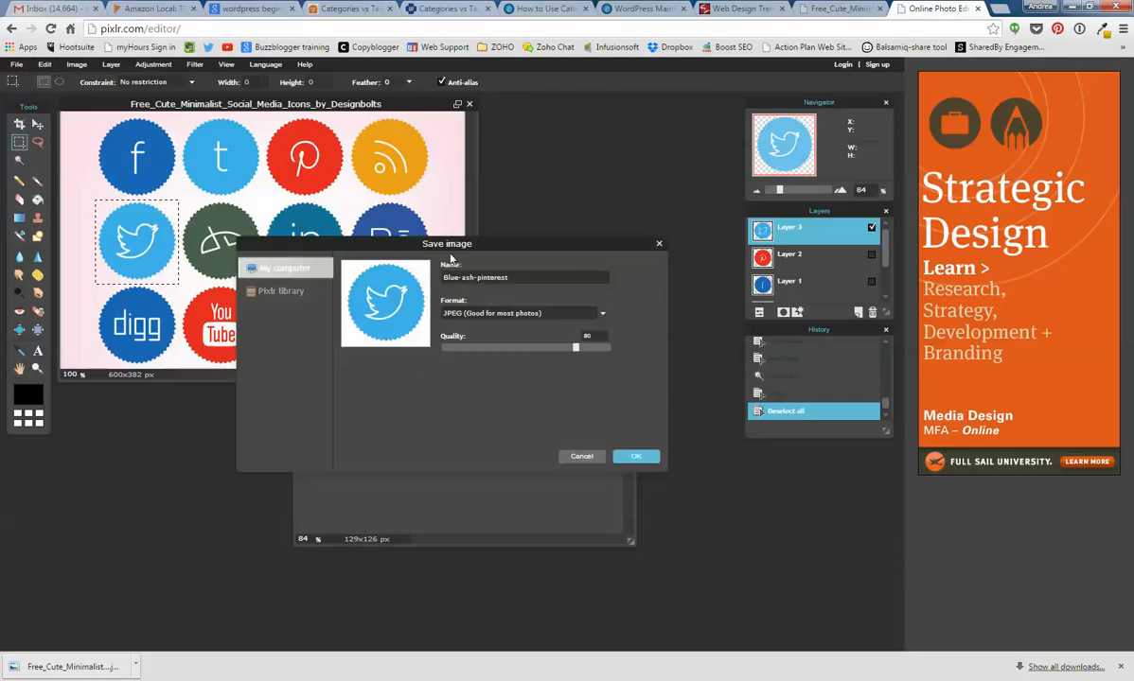
key(BackSpace)
key(BackSpace)
key(BackSpace)
key(BackSpace)
key(BackSpace)
key(BackSpace)
key(BackSpace)
key(BackSpace)
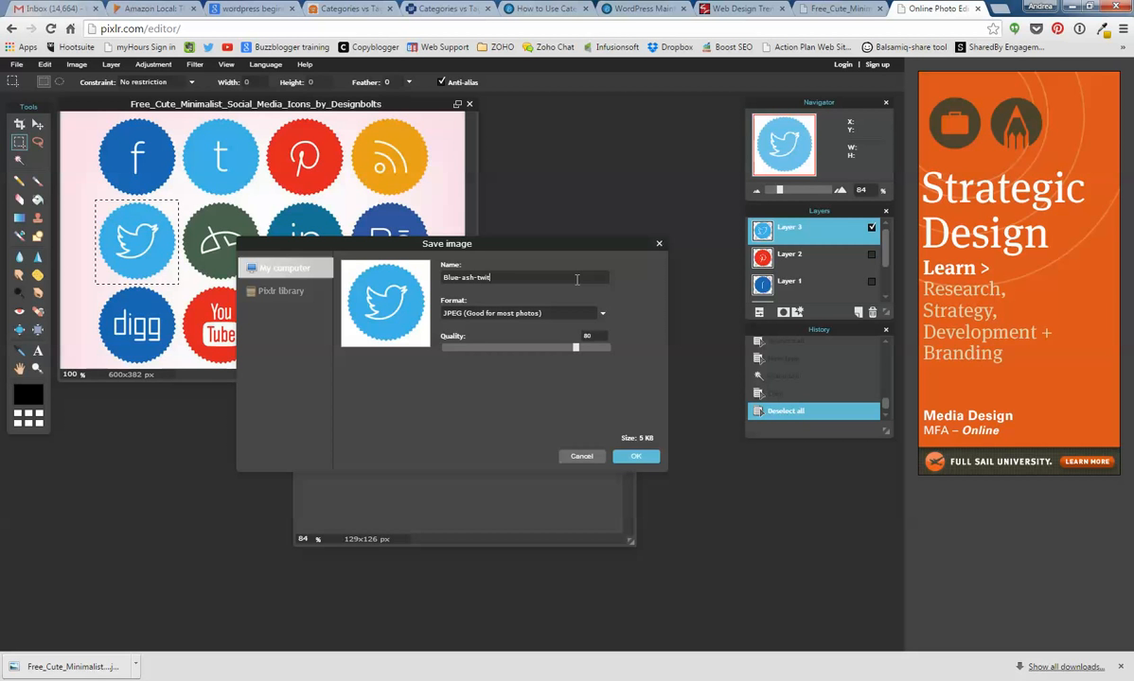
click(629, 457)
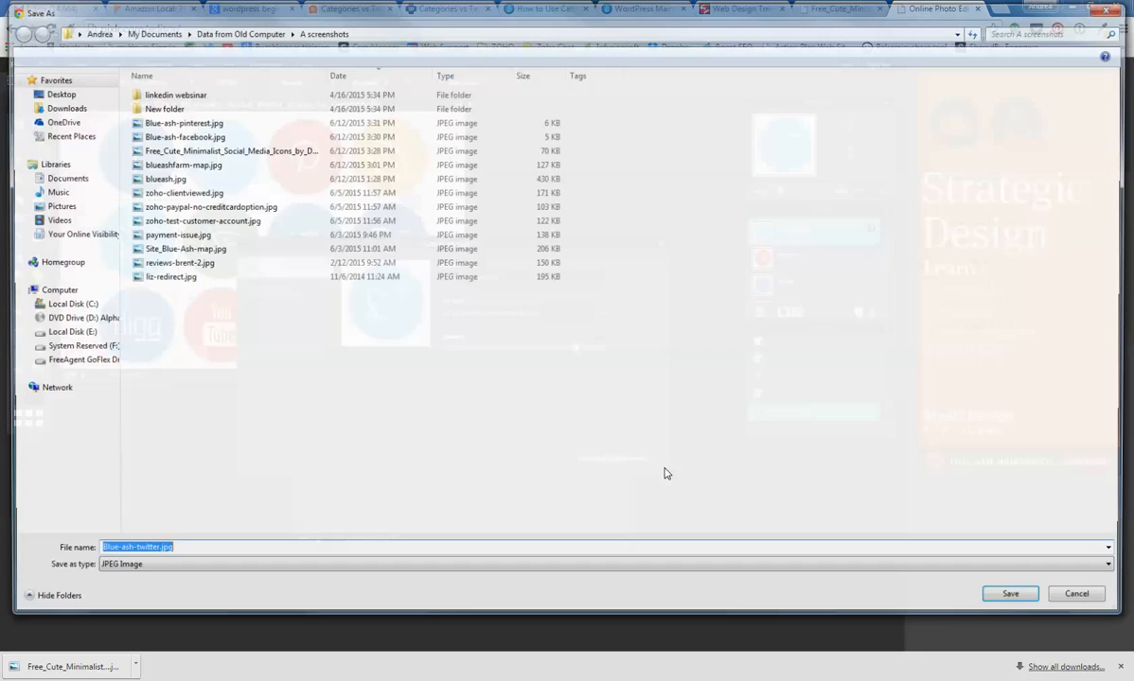
click(1012, 602)
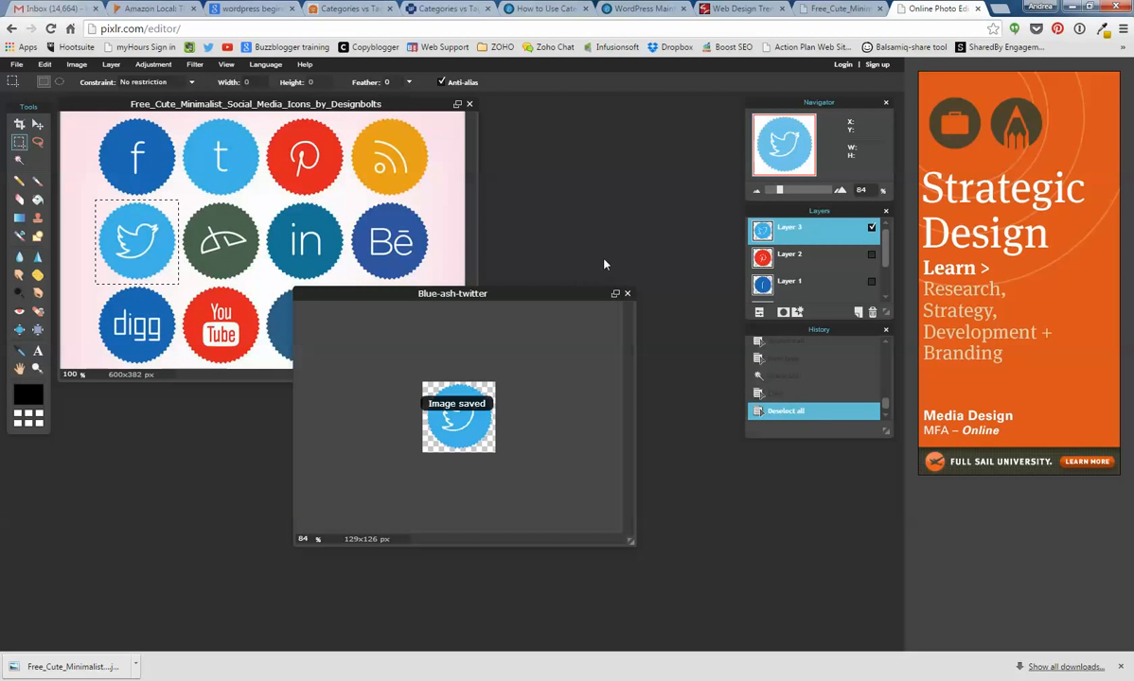
Move the marquee selection in the icon set image onto the YouTube icon and copy it
click(156, 265)
drag(159, 260, 244, 352)
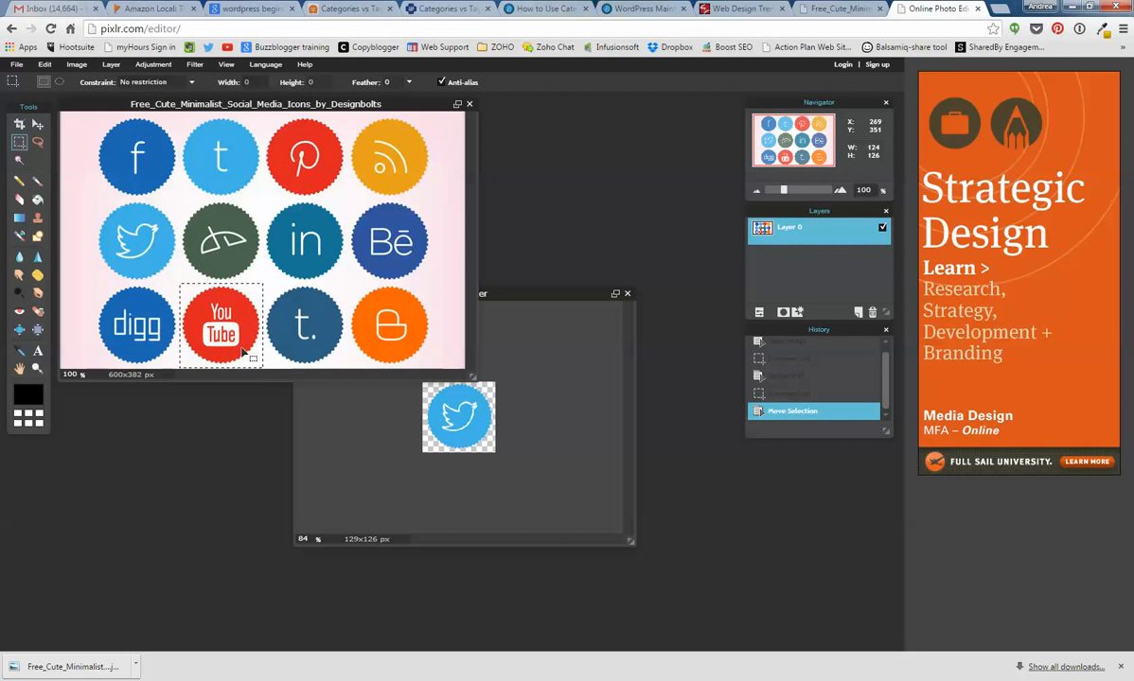
click(44, 64)
click(49, 123)
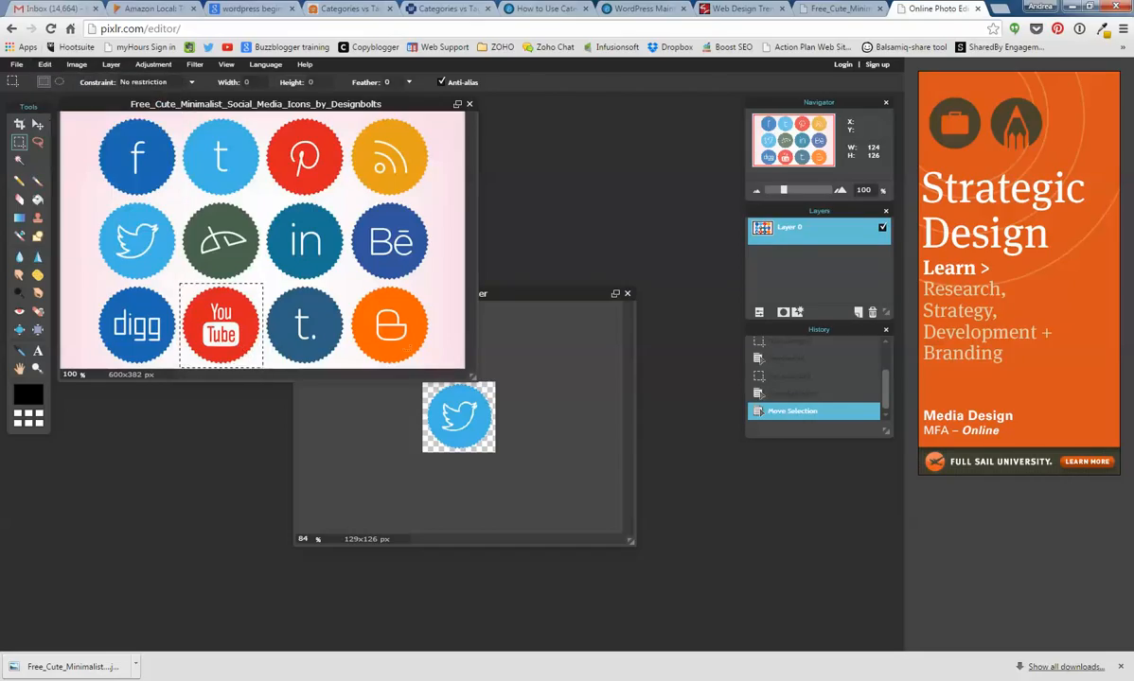
Paste the YouTube icon as a new layer in the Blue-ash-twitter image and hide the Twitter layer
click(47, 65)
click(66, 147)
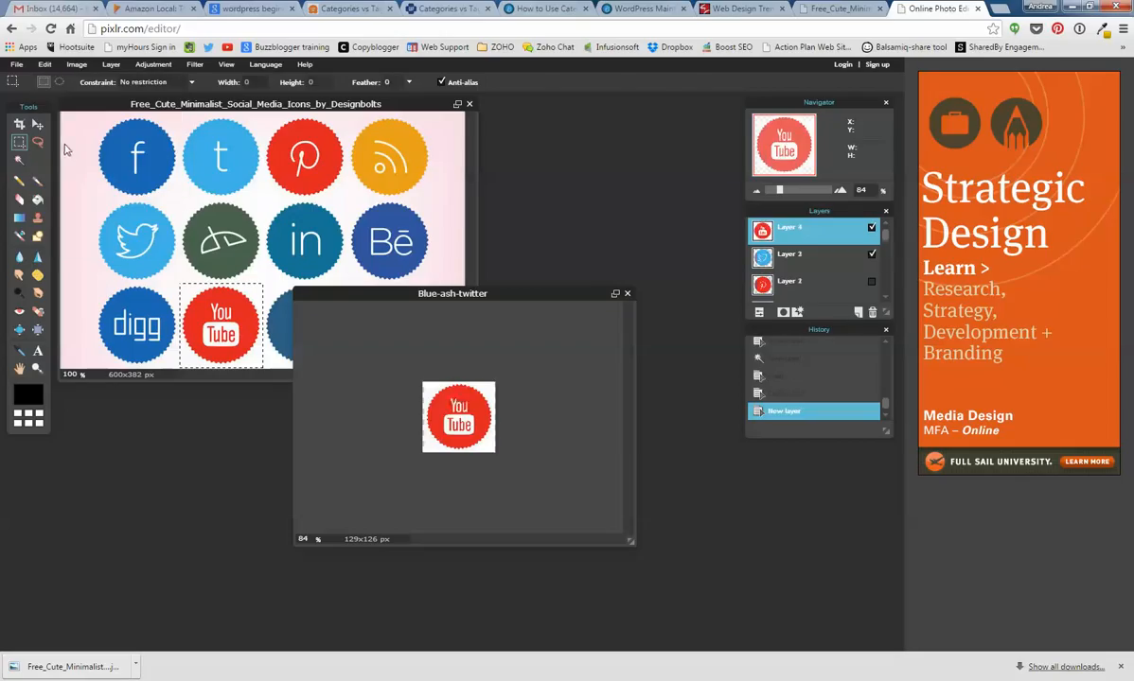
click(872, 255)
Erase the white background around the YouTube icon with the Wand tool and clear the selection
click(19, 160)
click(492, 388)
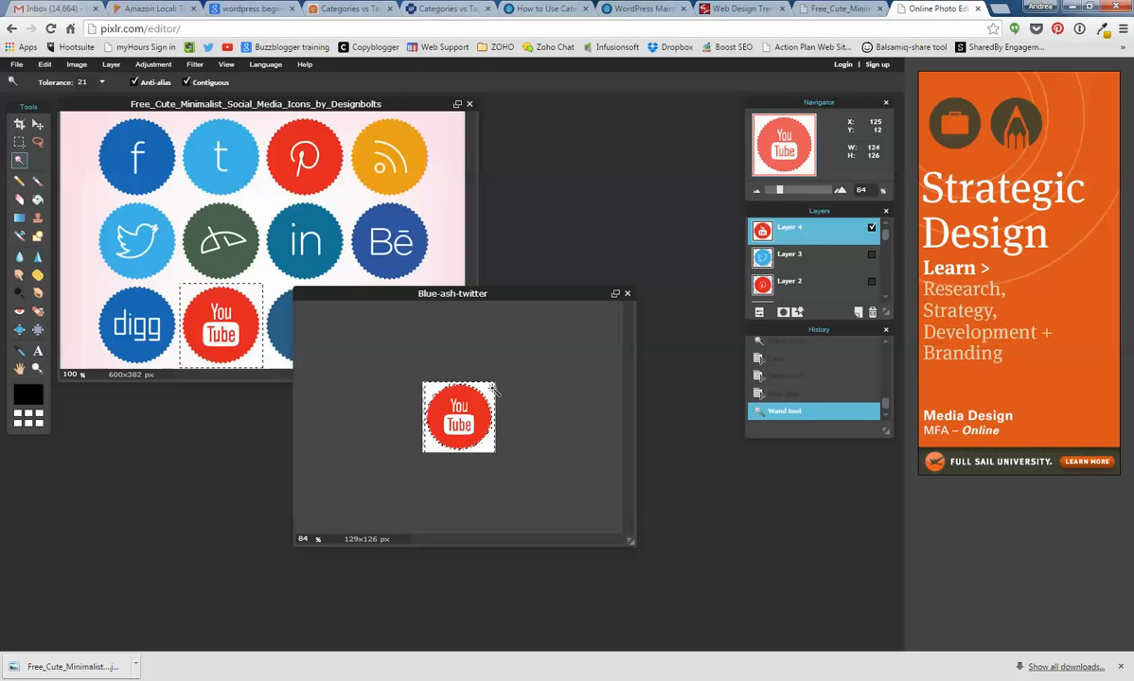
key(Delete)
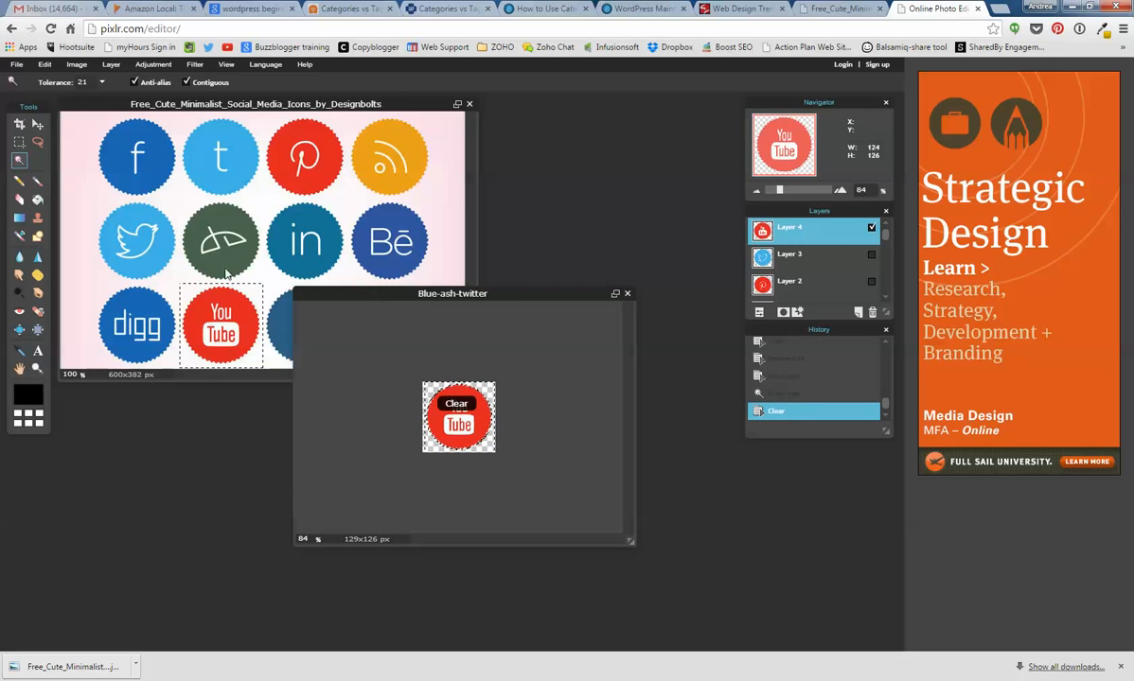
key(m)
click(381, 361)
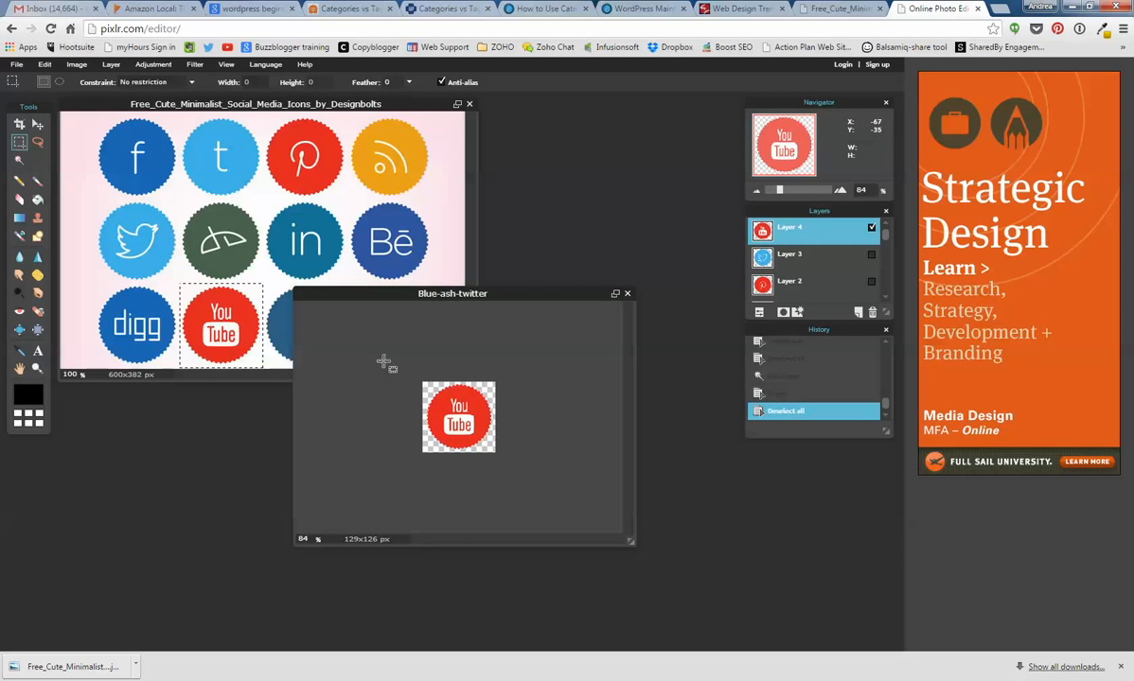
Save the YouTube icon to the computer as Blue-ash-youtube.jpg in the A screenshots folder
click(16, 63)
click(38, 134)
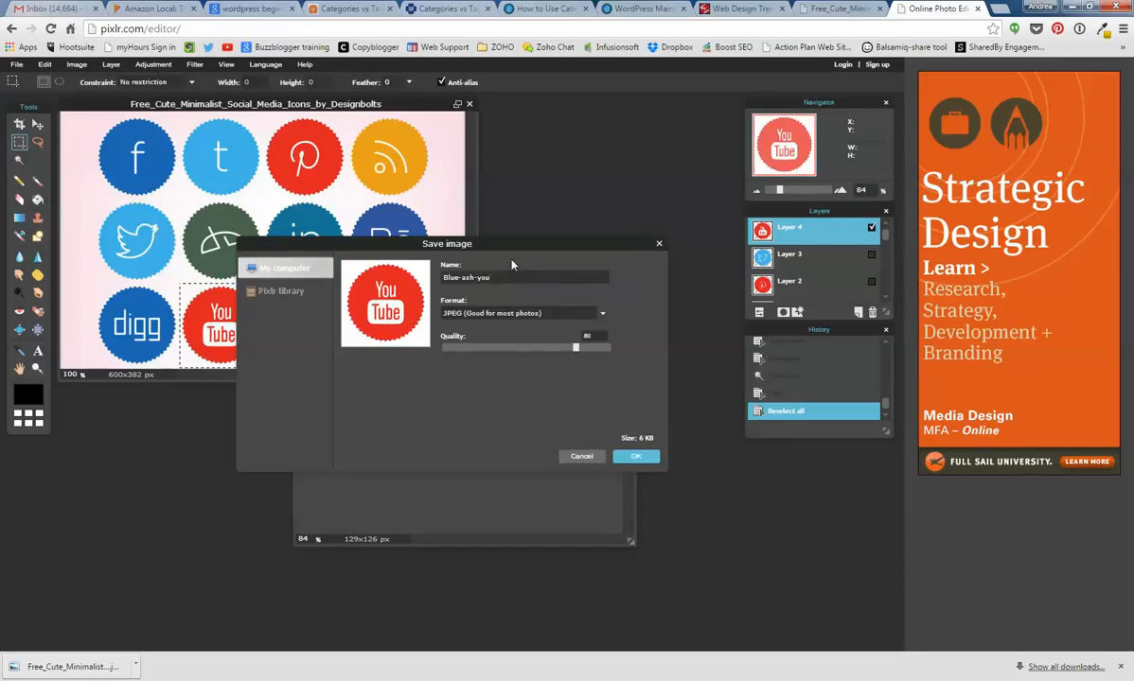
click(619, 457)
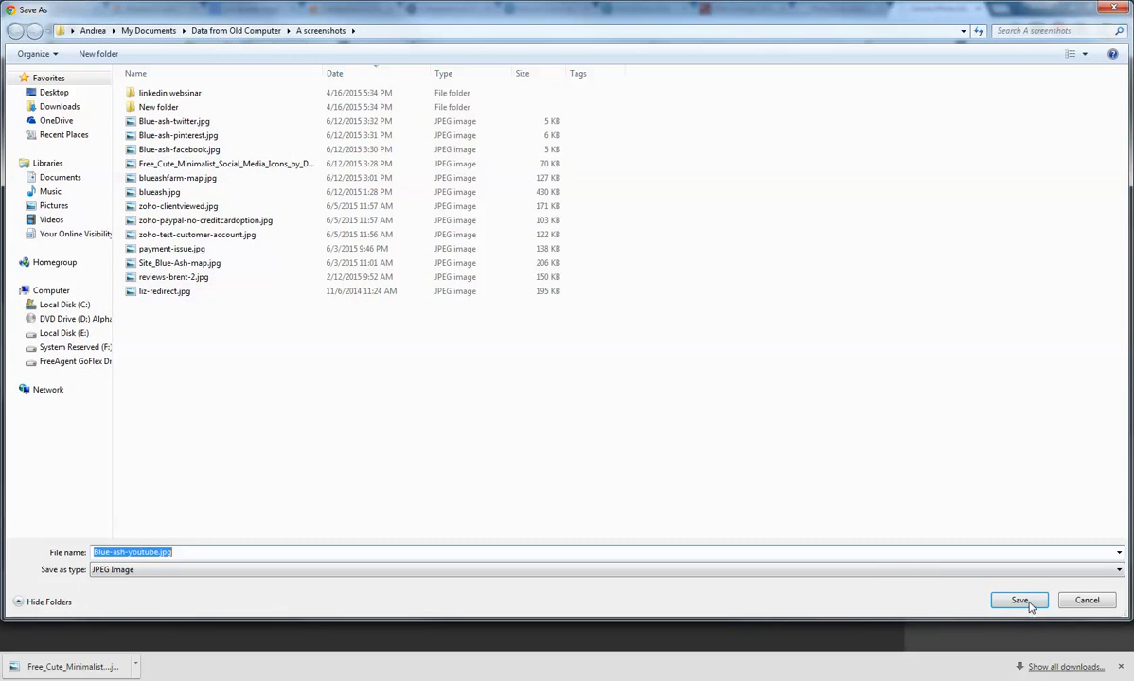
click(1022, 602)
drag(514, 295, 700, 366)
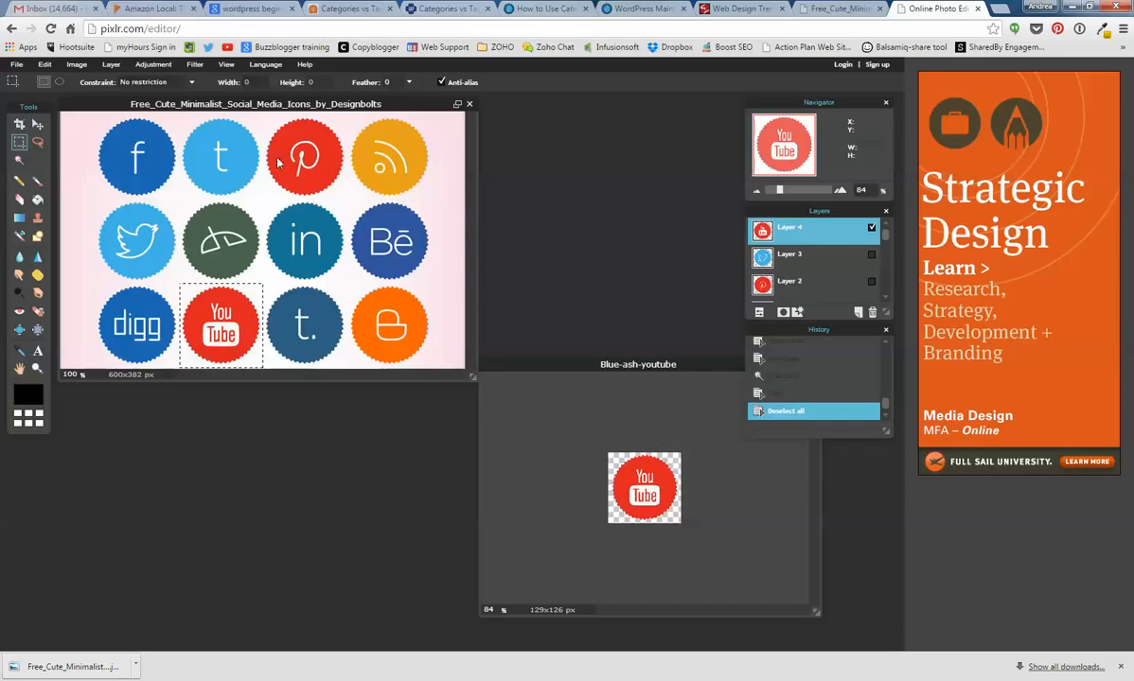
drag(564, 369, 300, 219)
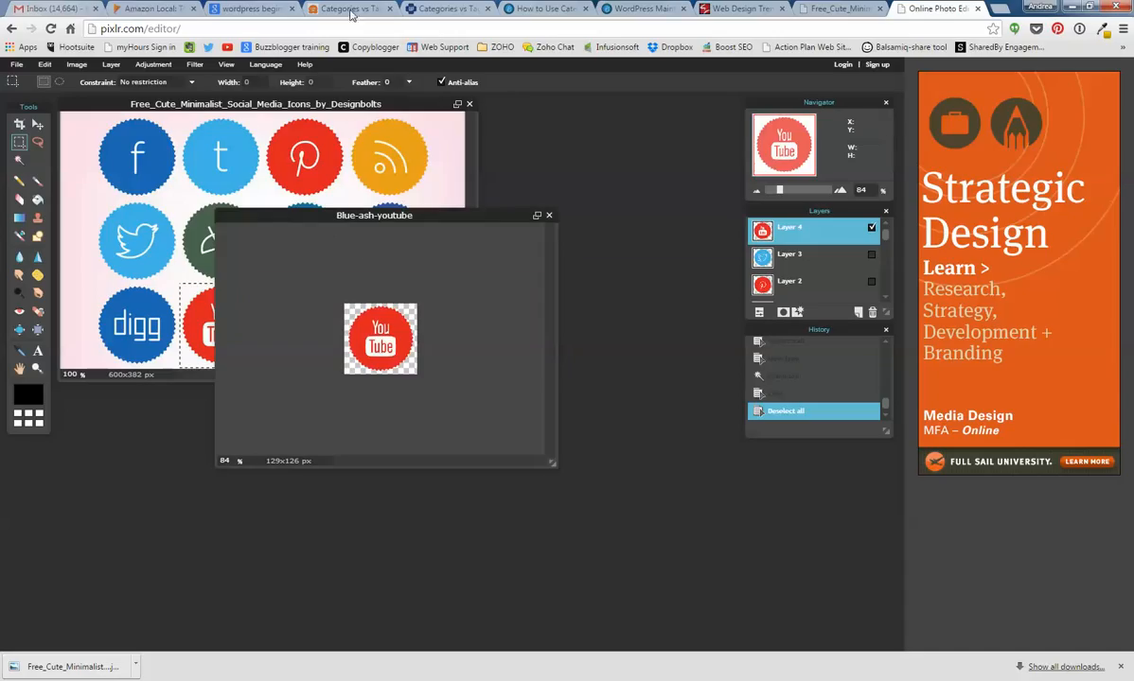
click(73, 62)
click(80, 83)
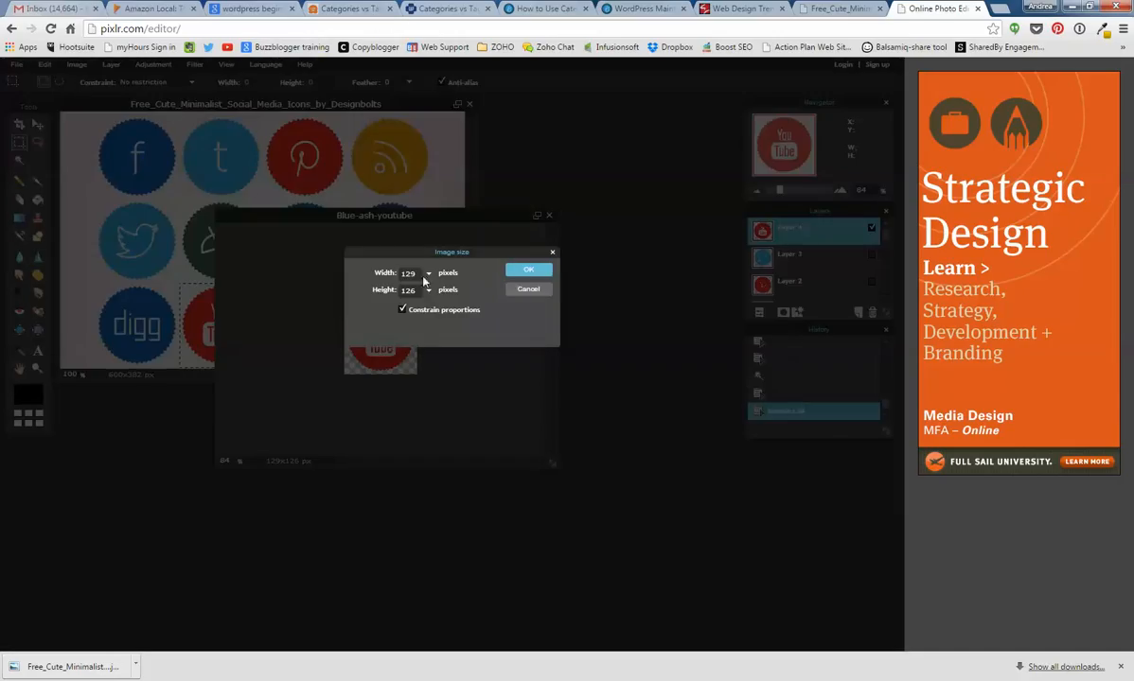
click(536, 293)
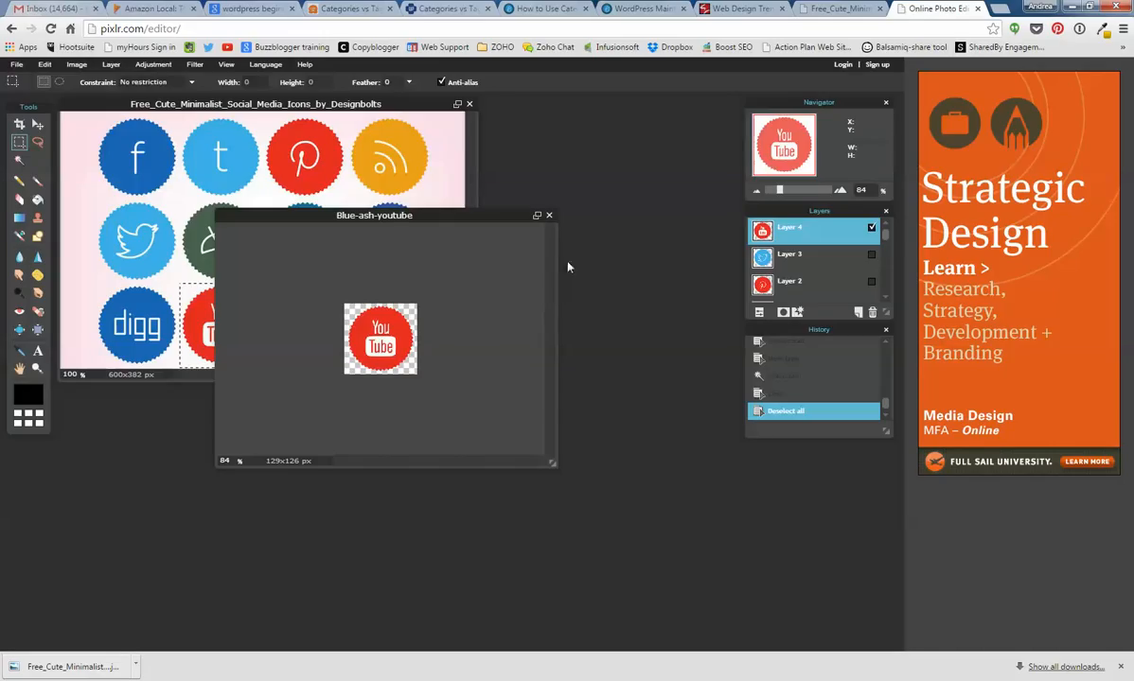
Open the saved Blue-ash-youtube, Blue-ash-twitter, Blue-ash-pinterest and Blue-ash-facebook JPEG files together from the A screenshots folder
click(16, 64)
click(27, 93)
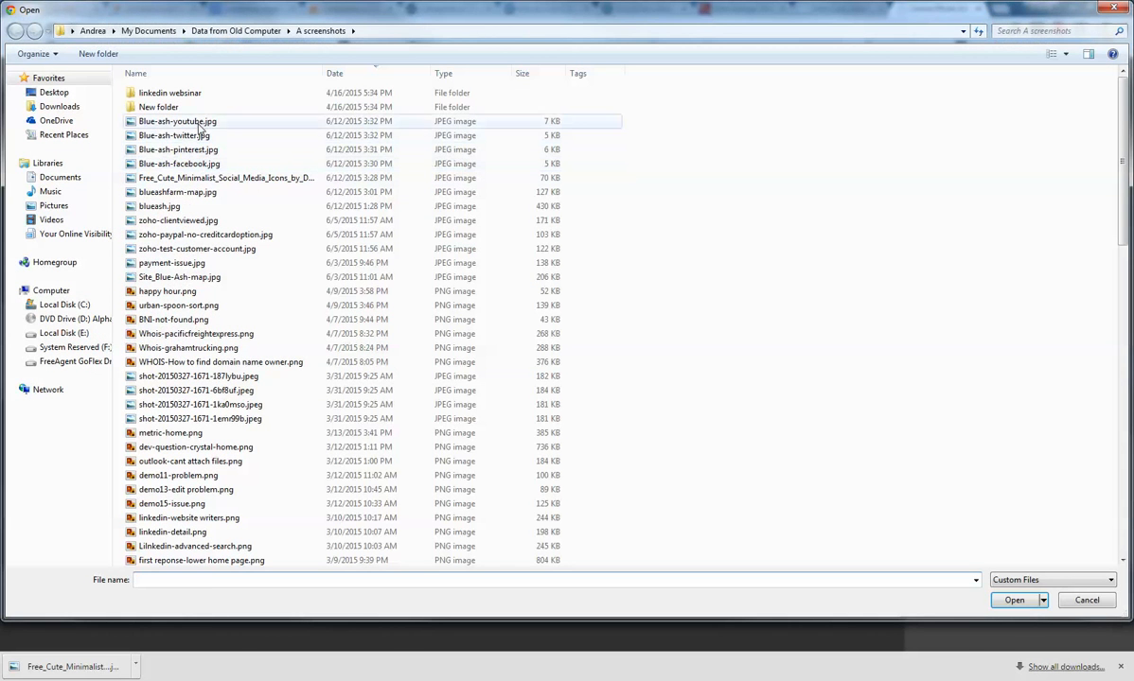
click(199, 125)
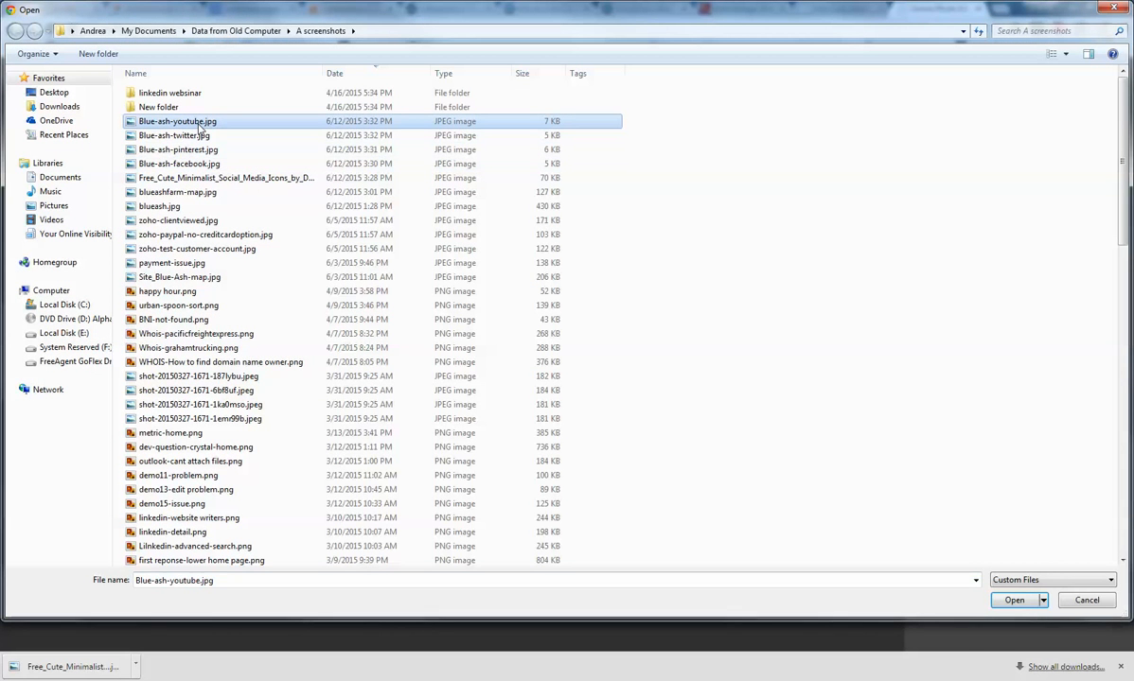
shift+click(205, 165)
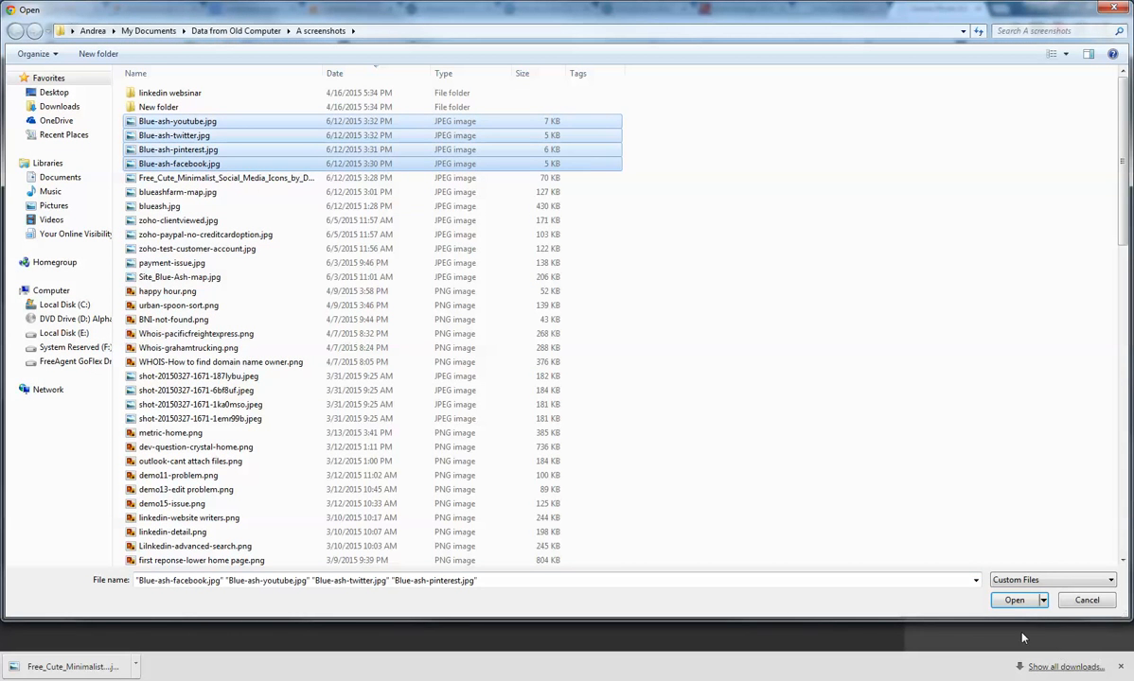
click(1013, 602)
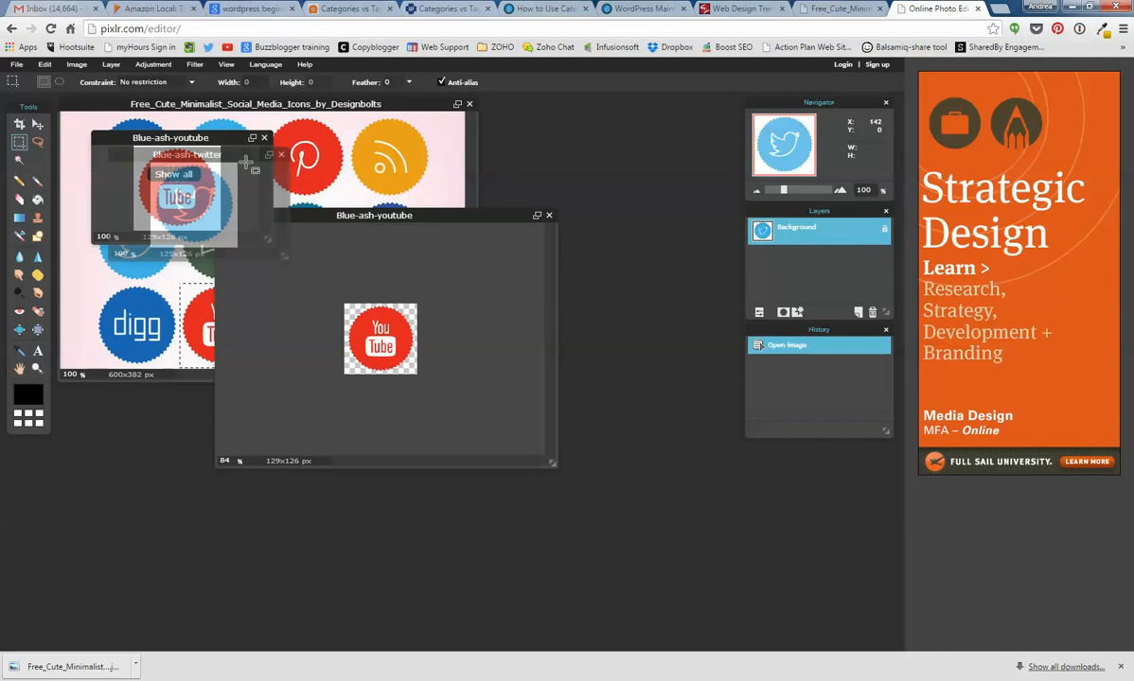
Close the layered Blue-ash-youtube working image and move the icon set image clear of the opened icon files
click(549, 216)
click(459, 383)
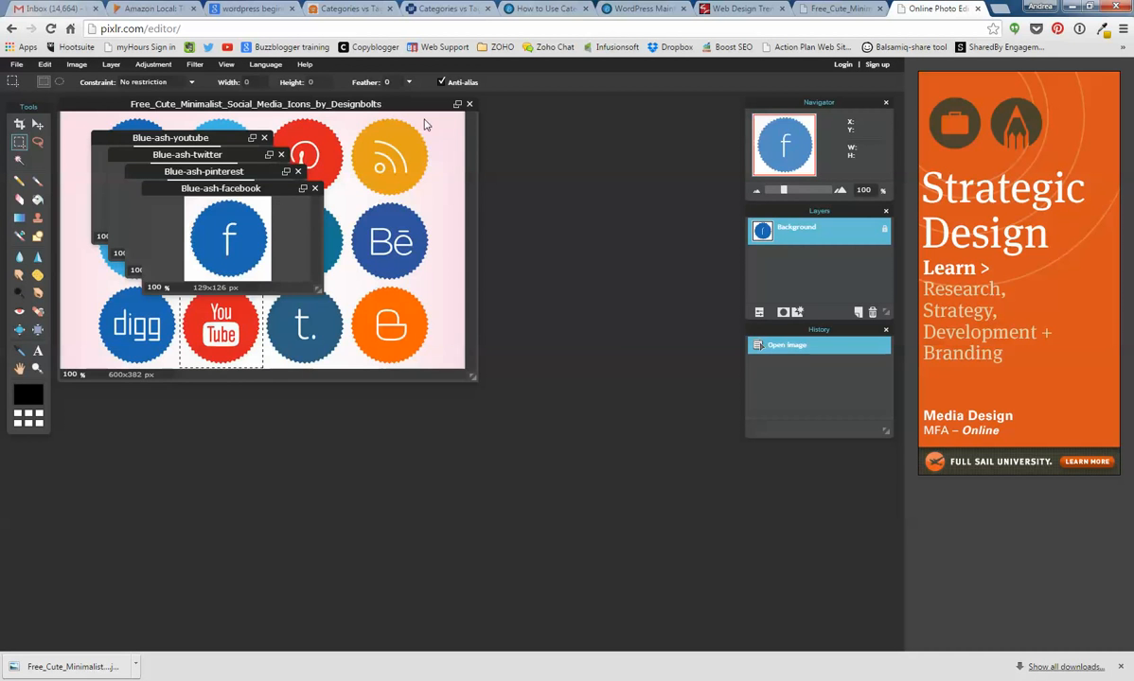
drag(447, 108, 678, 332)
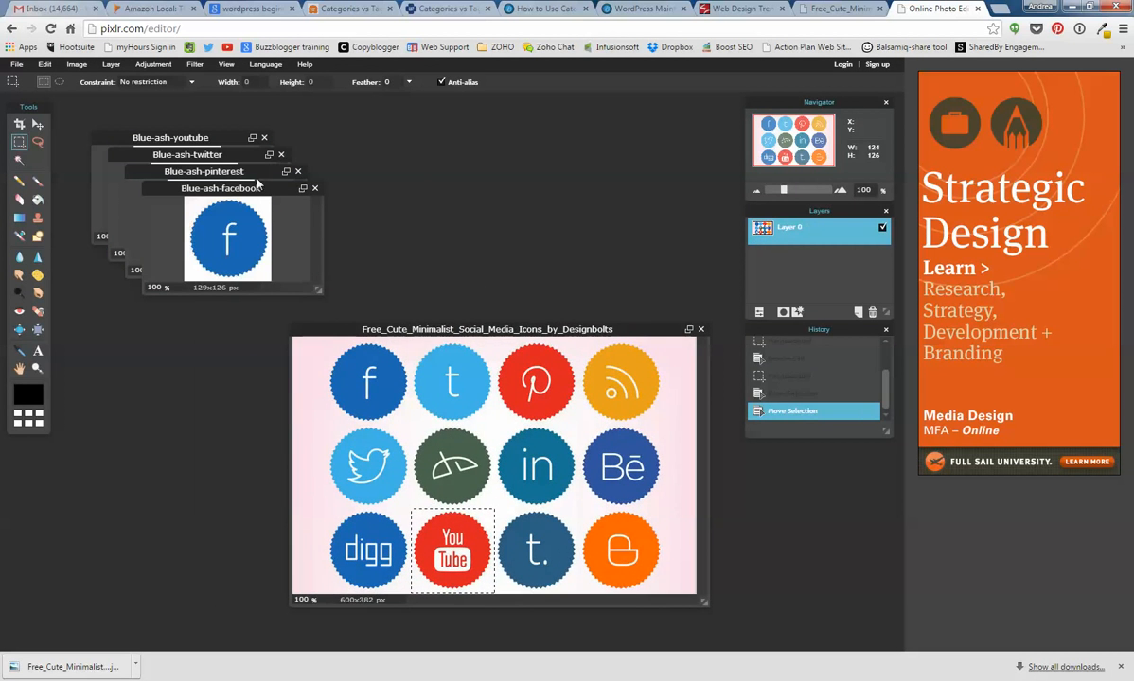
Resize the Blue-ash-facebook image to 70 by 68 pixels with its proportions constrained
click(255, 189)
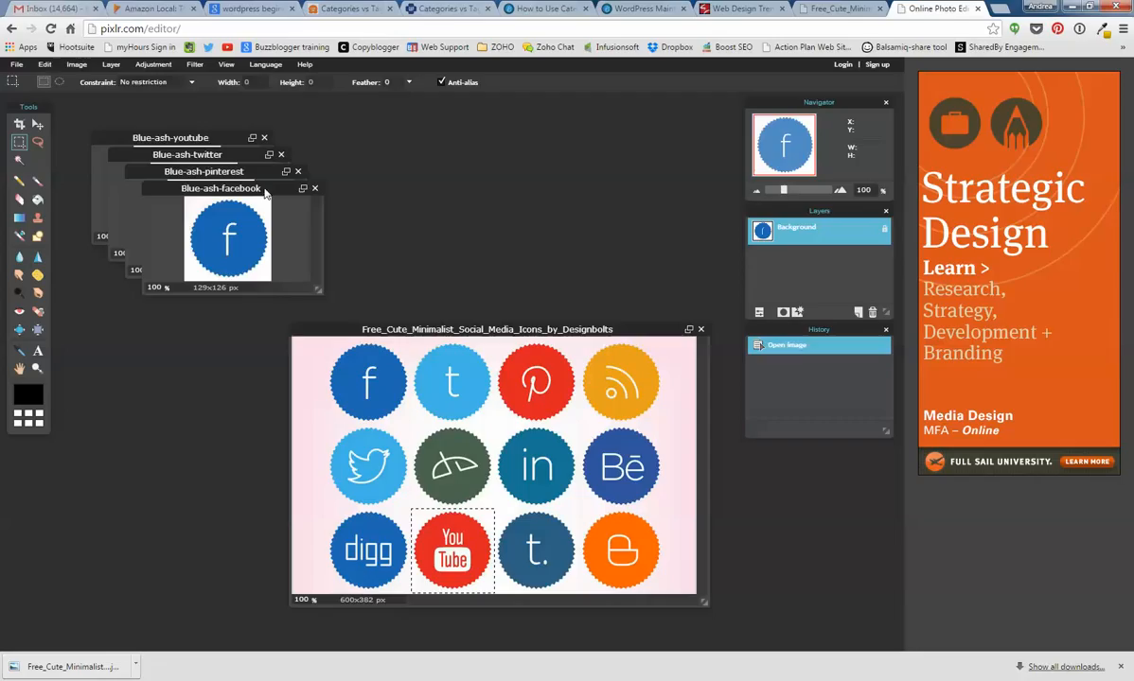
click(80, 65)
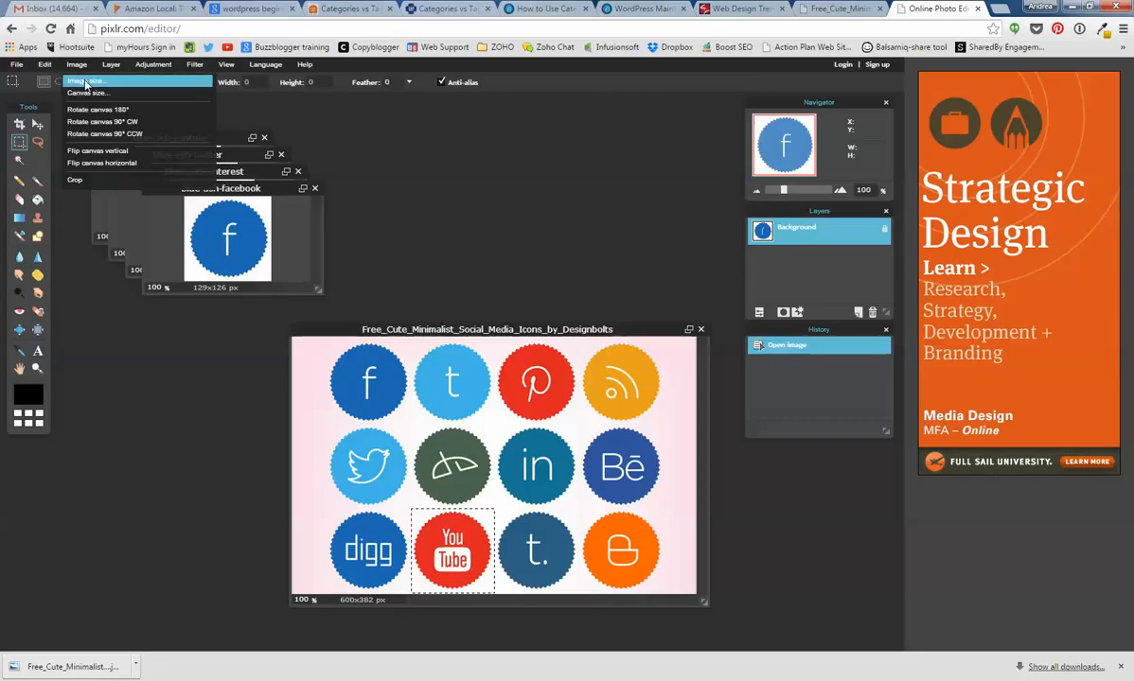
click(85, 81)
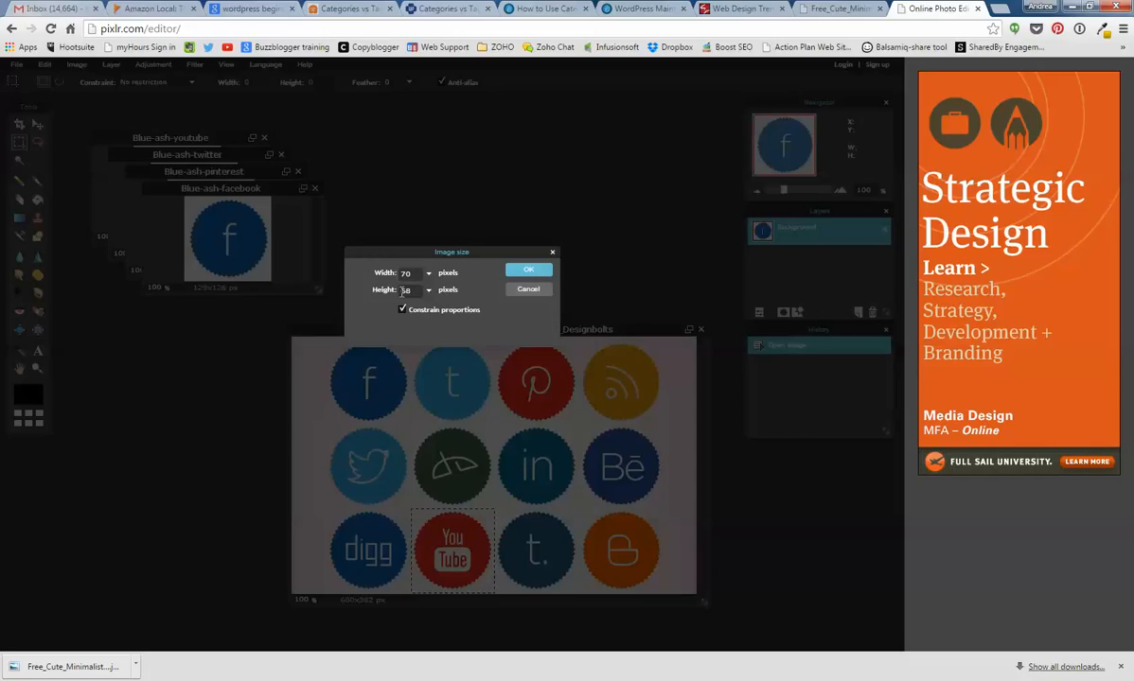
click(529, 273)
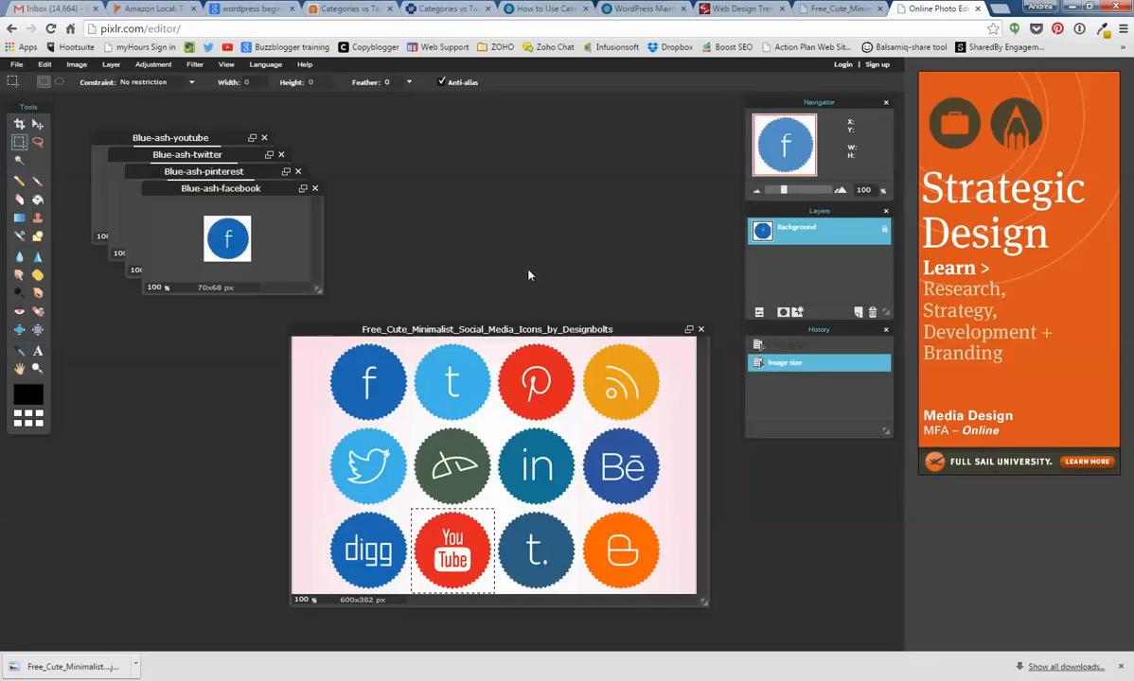
Save the resized Facebook icon to the computer as Blue-ash-facebook70.jpg in the A screenshots folder
click(14, 65)
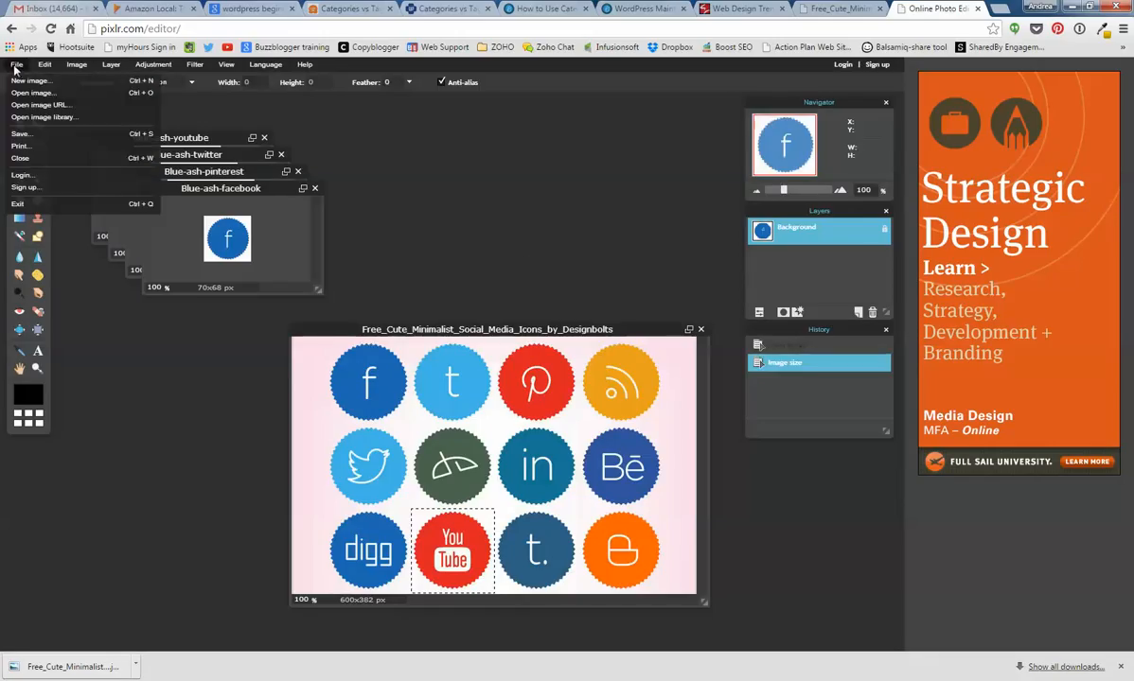
click(36, 140)
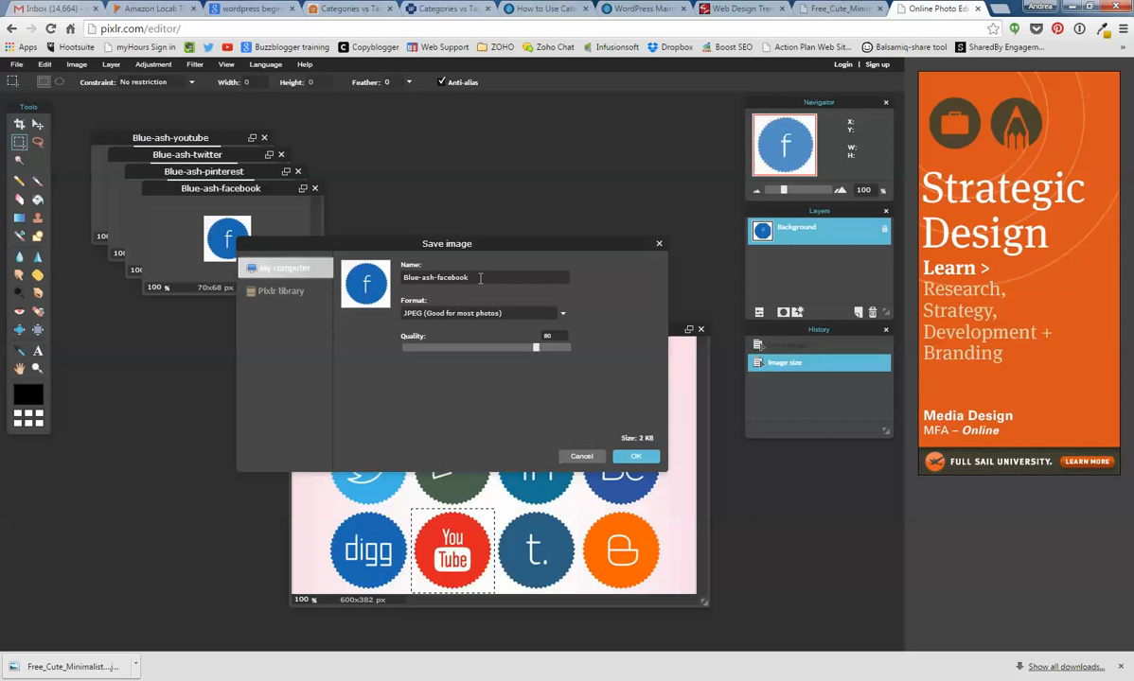
click(643, 457)
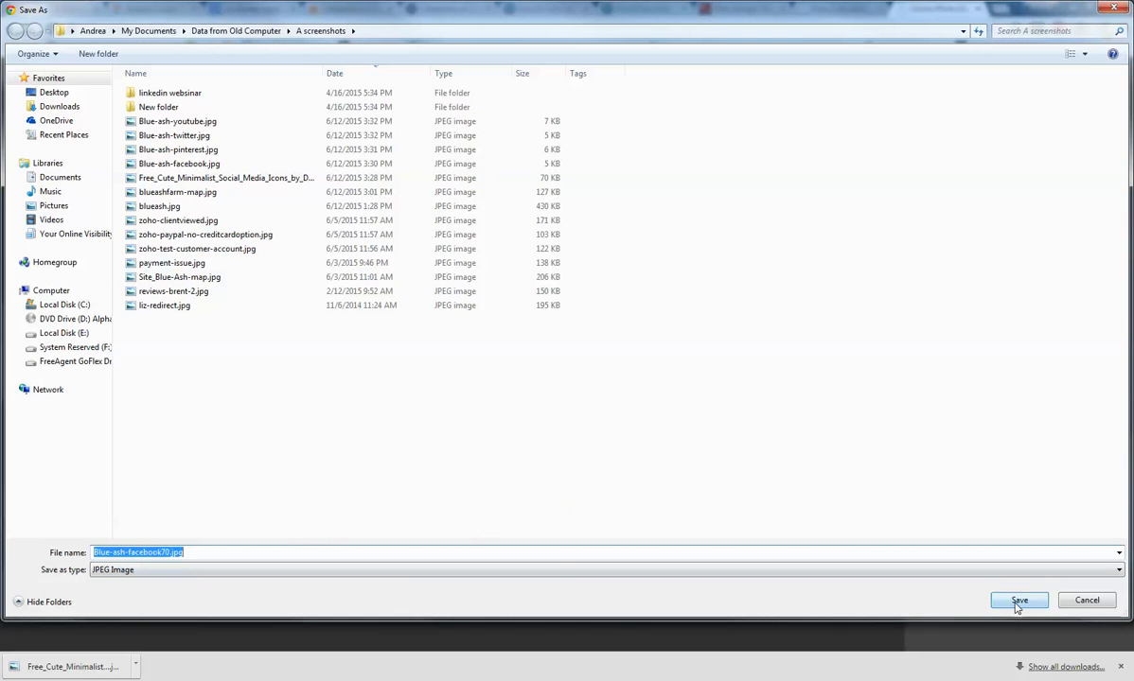
click(1018, 601)
Move the Blue-ash-pinterest image away from the other icon images and reposition the icon set image below them
click(201, 170)
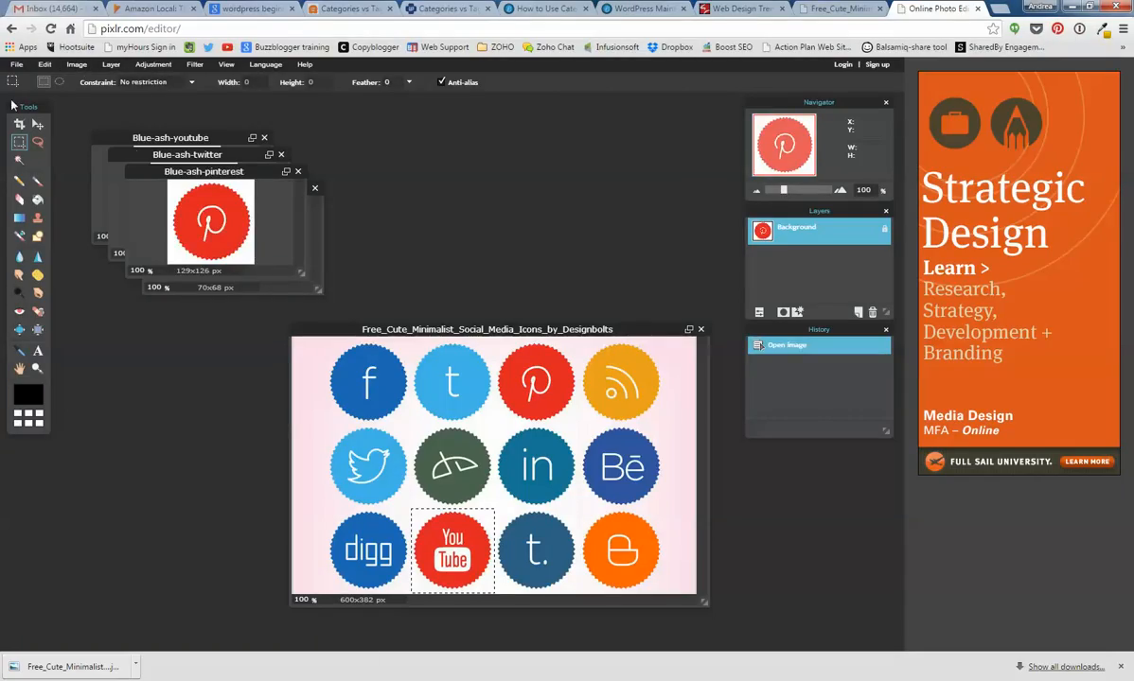
drag(226, 173, 500, 196)
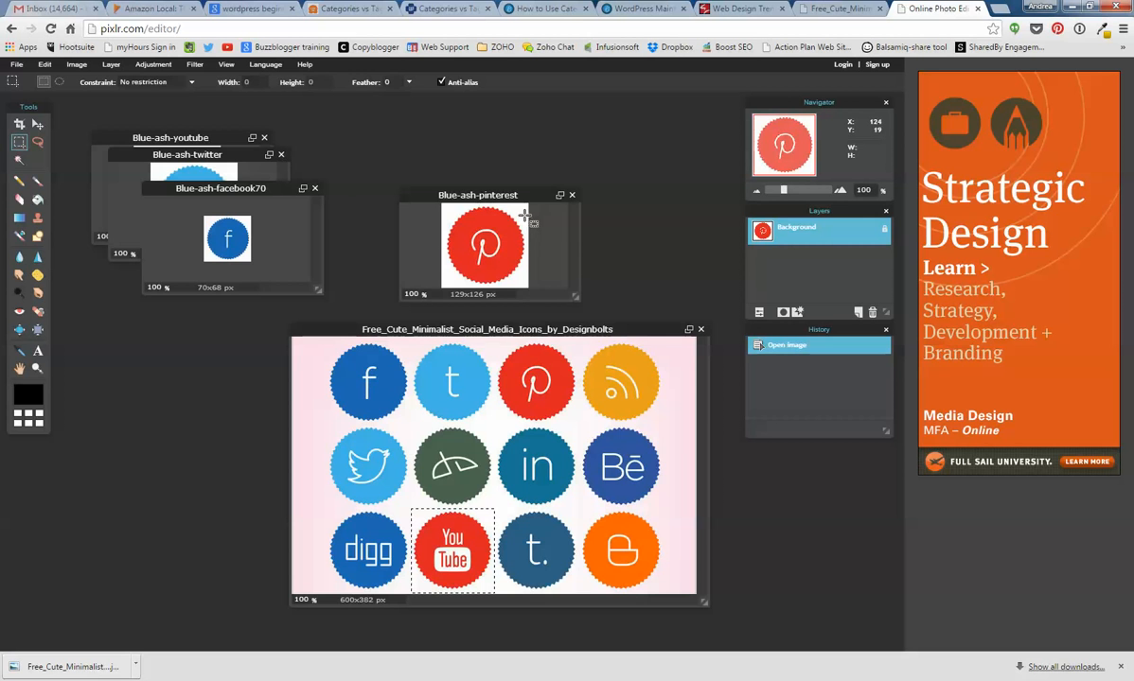
drag(594, 329, 456, 288)
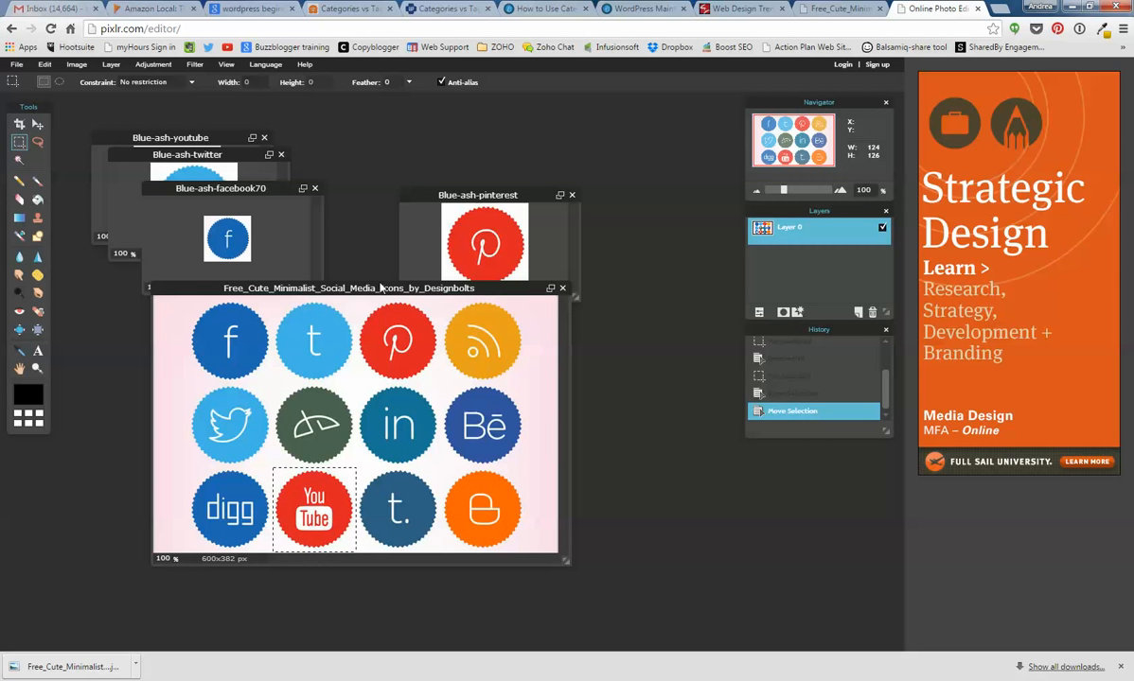
Move the icon set image up over the smaller icon images and copy its selected YouTube icon
drag(360, 287, 337, 158)
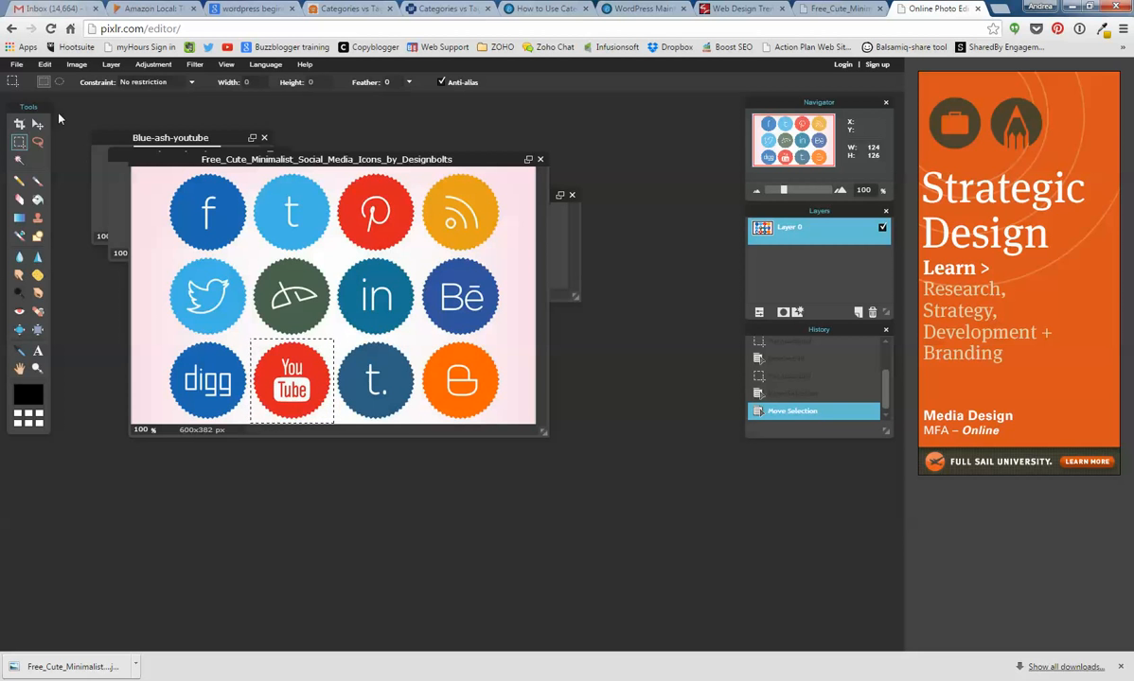
click(45, 65)
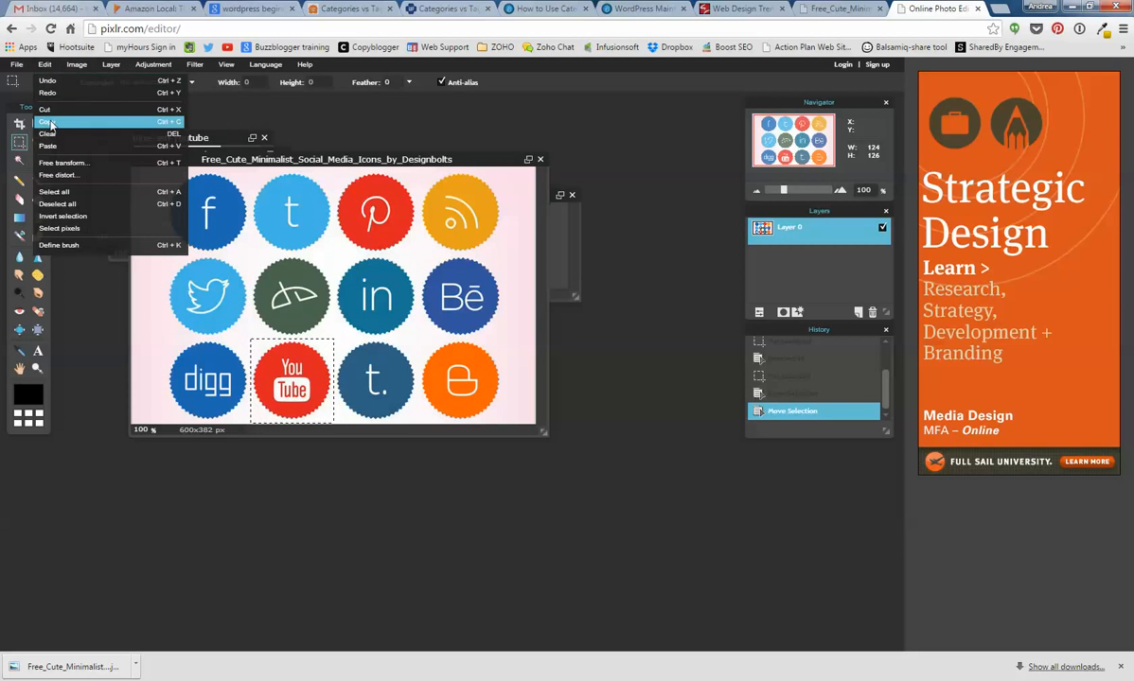
click(48, 121)
click(19, 65)
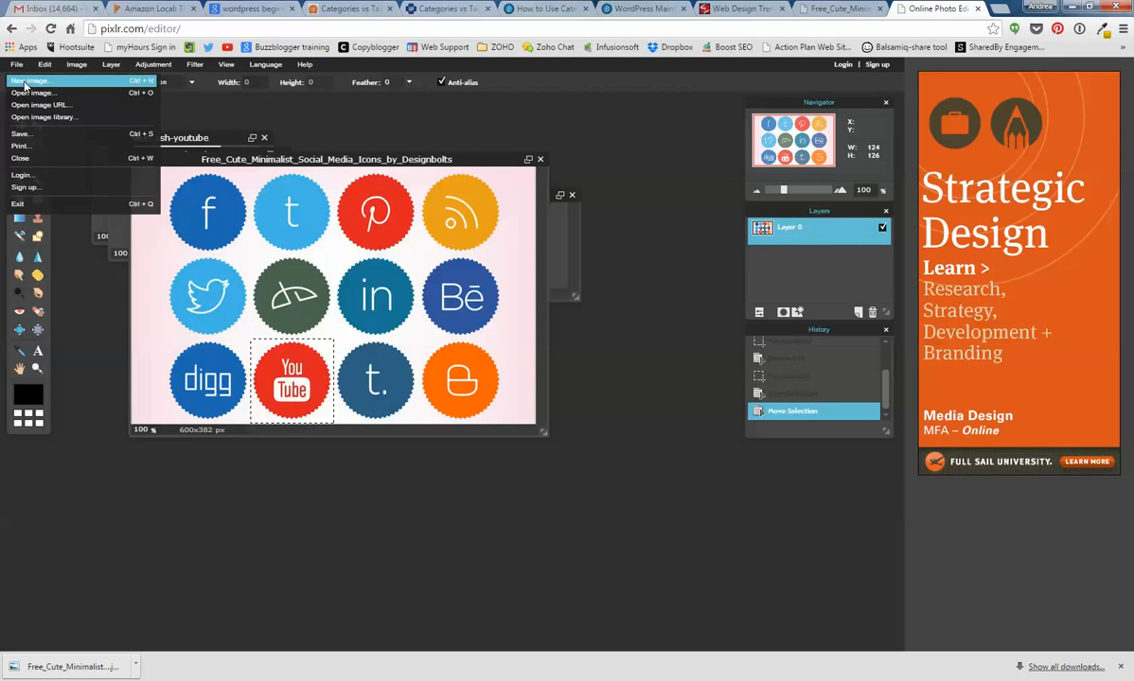
click(26, 81)
click(502, 433)
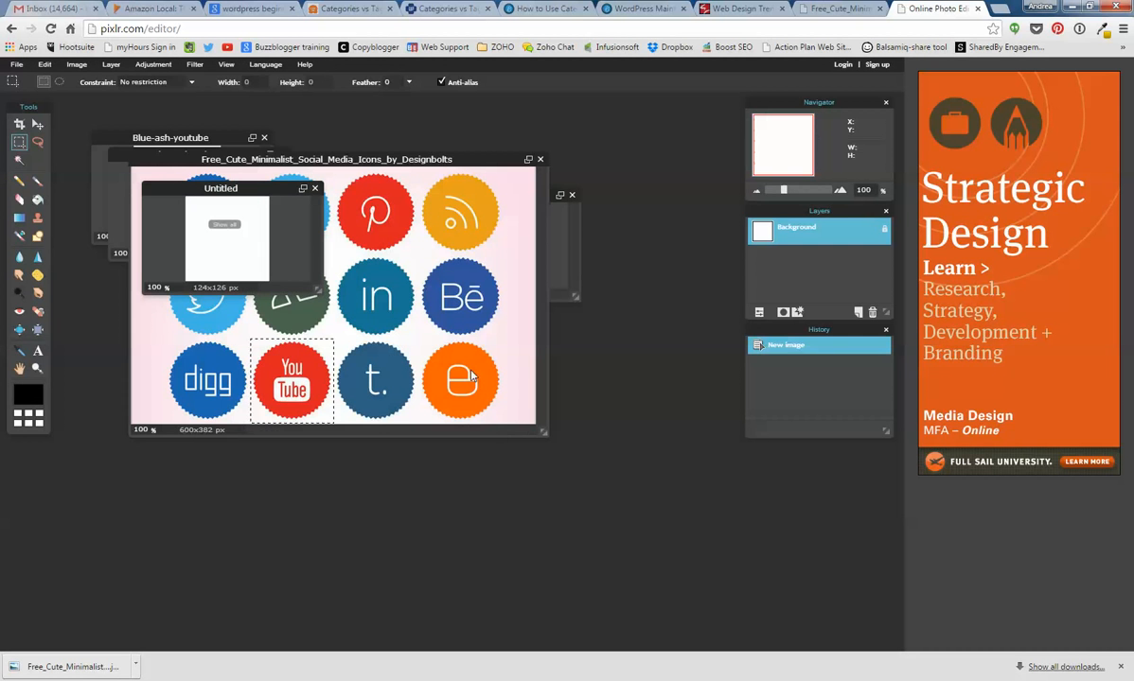
click(315, 189)
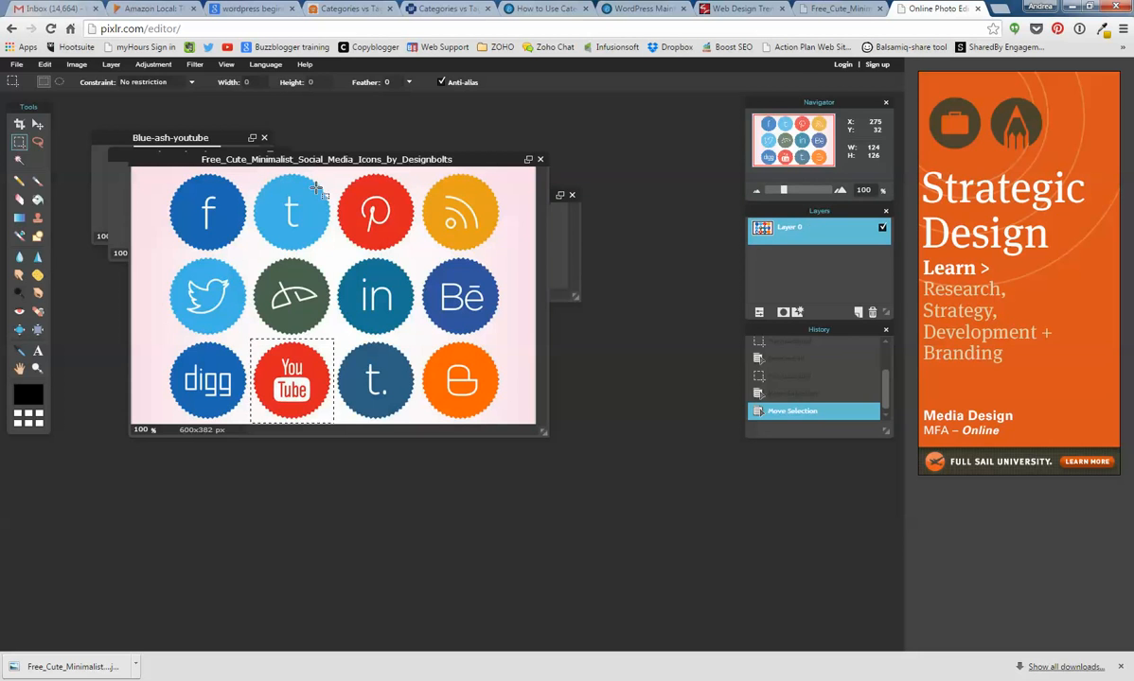
Create a new transparent 124 by 126 pixel image and paste the copied YouTube icon into it
click(17, 65)
click(22, 80)
click(407, 409)
click(500, 432)
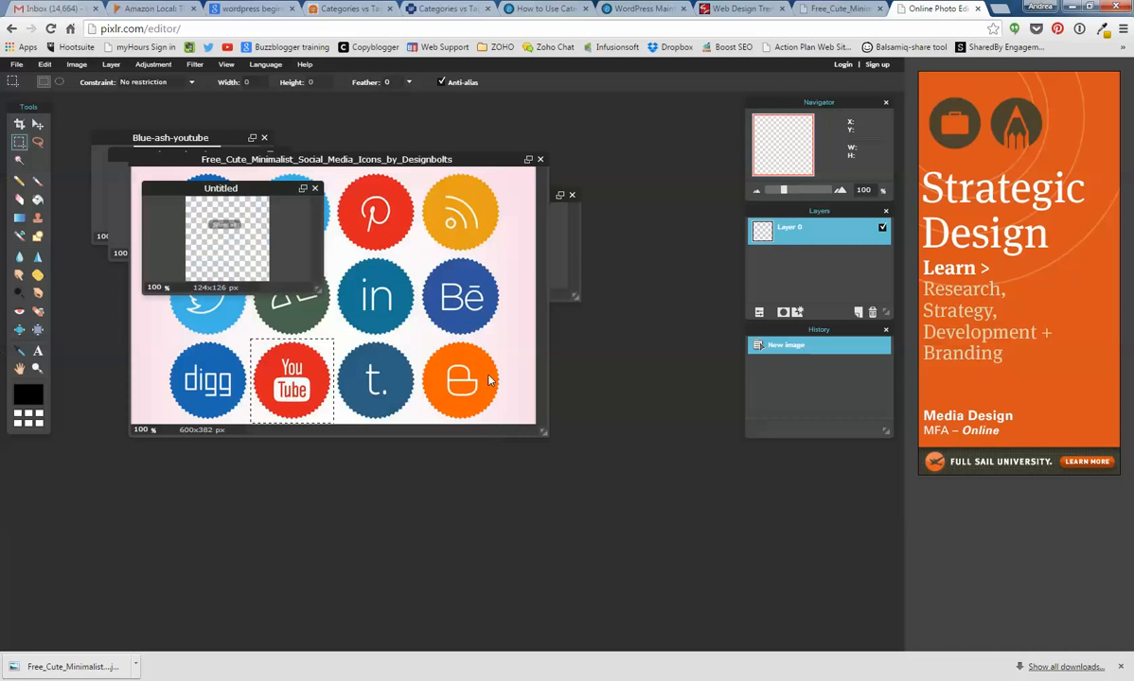
click(45, 64)
click(55, 127)
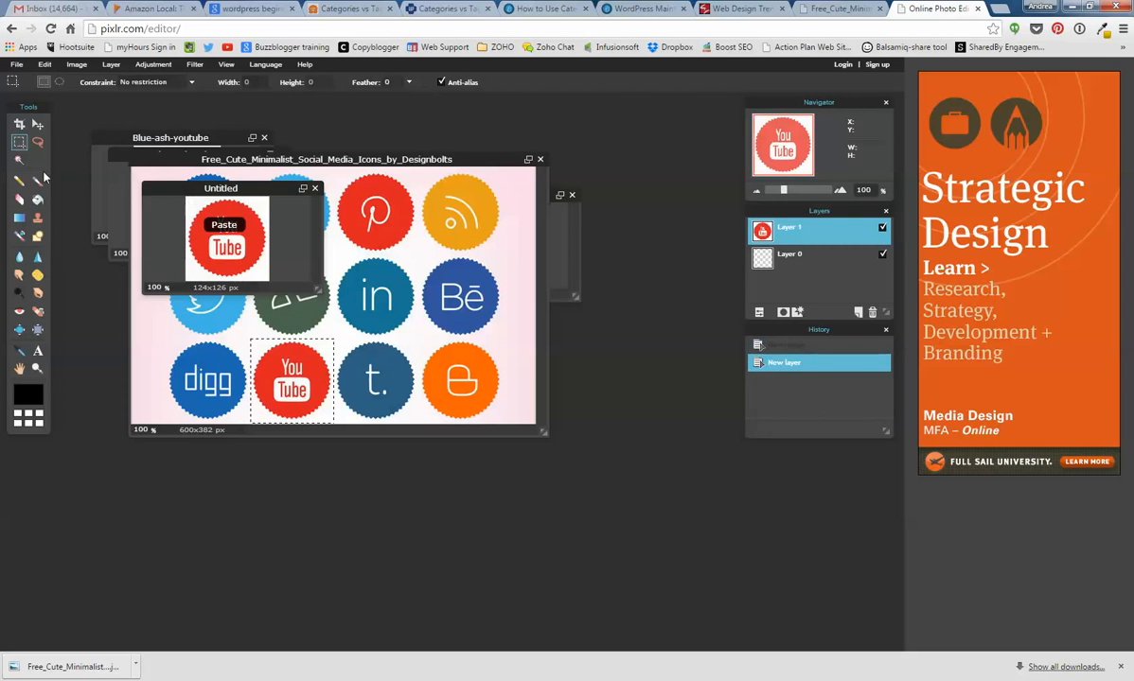
Select the white background around the pasted YouTube icon with the Wand tool, delete it, and clear the selection
click(18, 162)
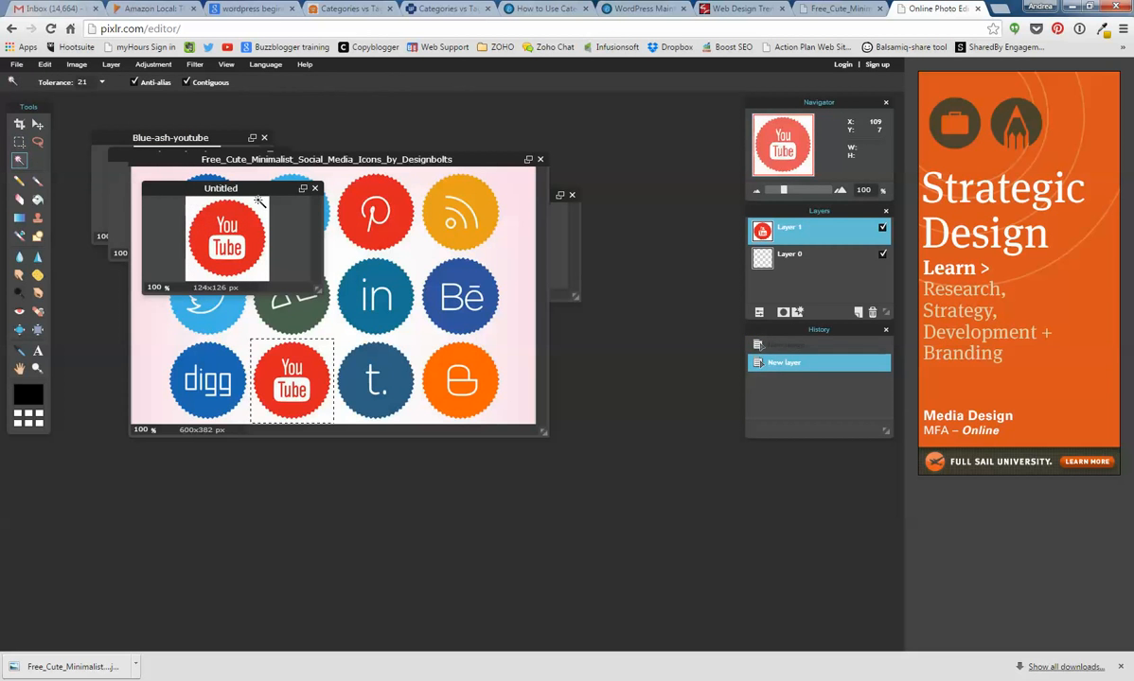
click(260, 206)
key(Delete)
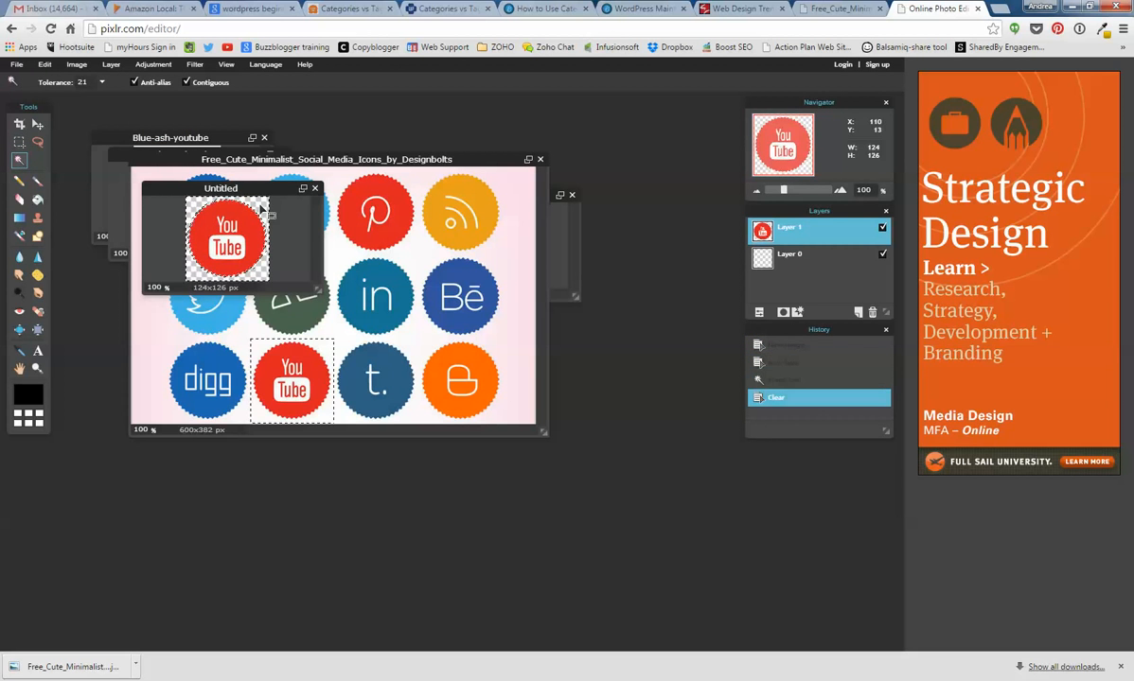
click(19, 143)
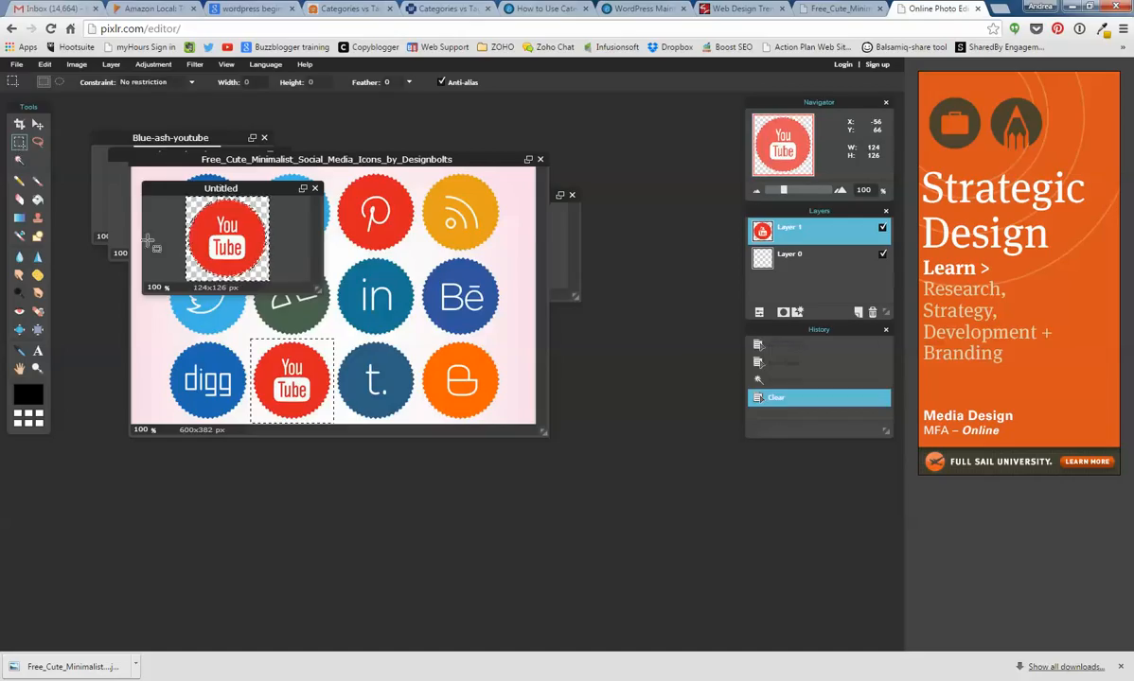
click(148, 230)
Save the transparent YouTube icon to the computer in PNG format as blue-youtubepng.png in the A screenshots folder
click(16, 63)
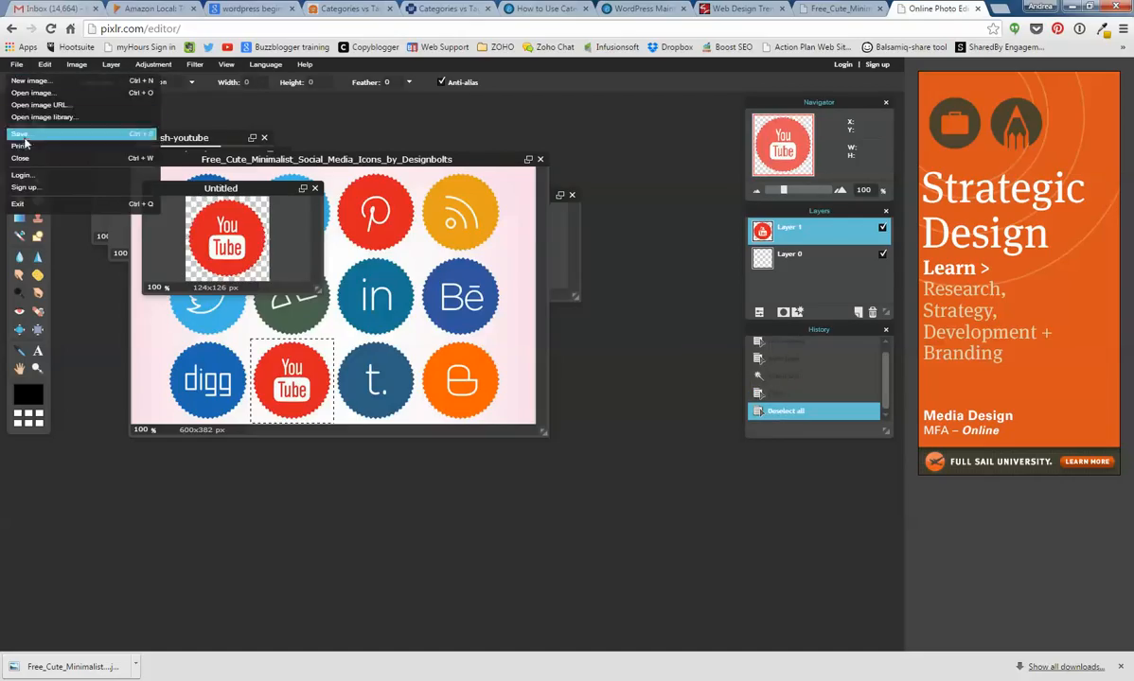
click(26, 134)
click(586, 313)
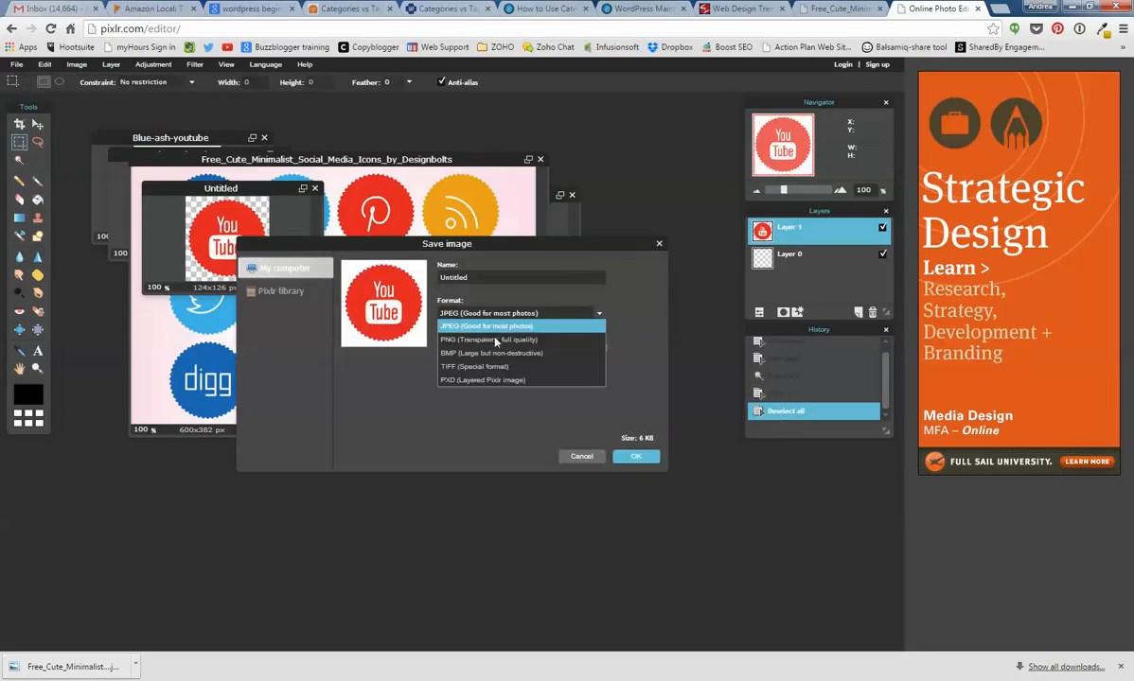
click(485, 341)
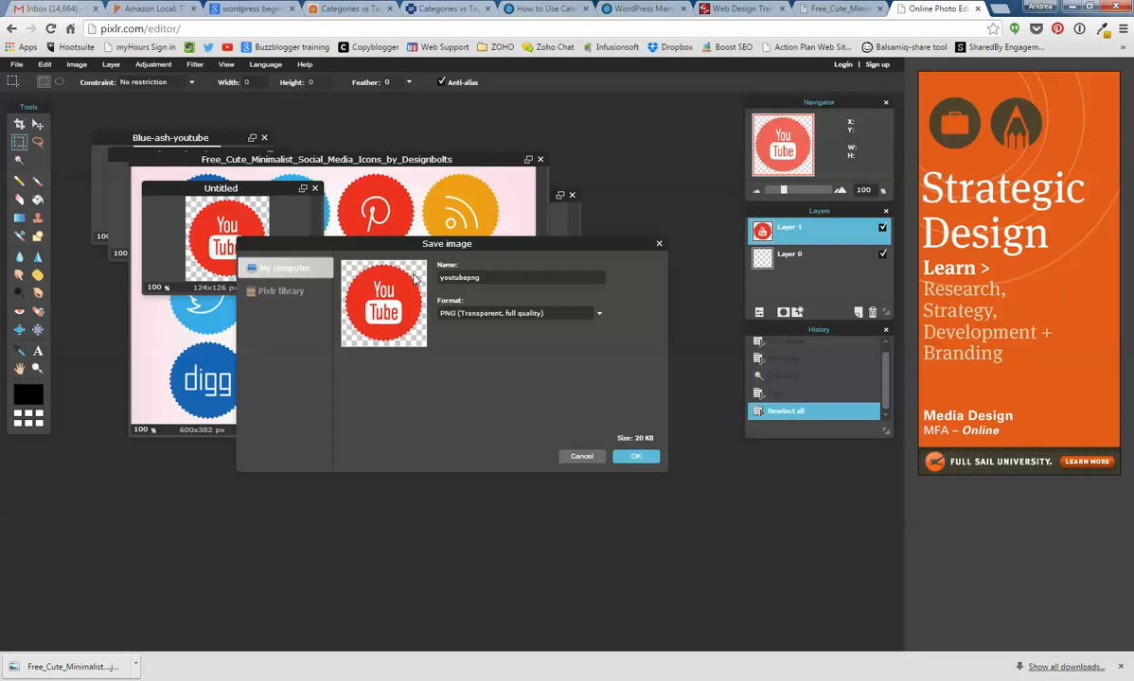
click(627, 458)
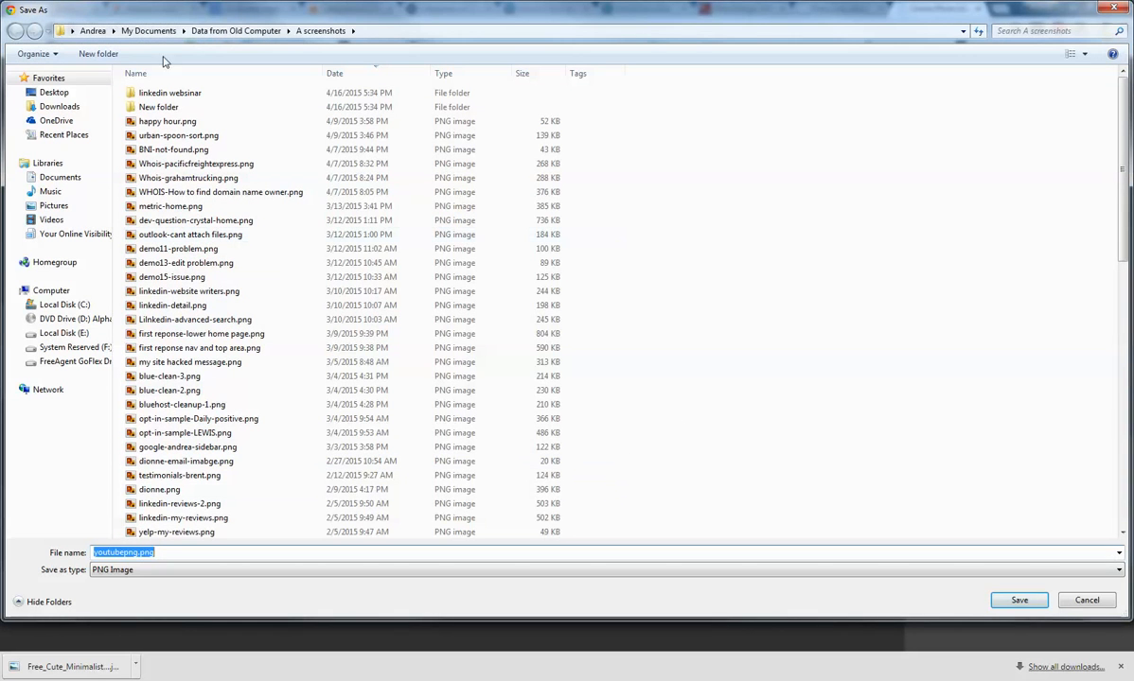
click(95, 552)
text(blue-)
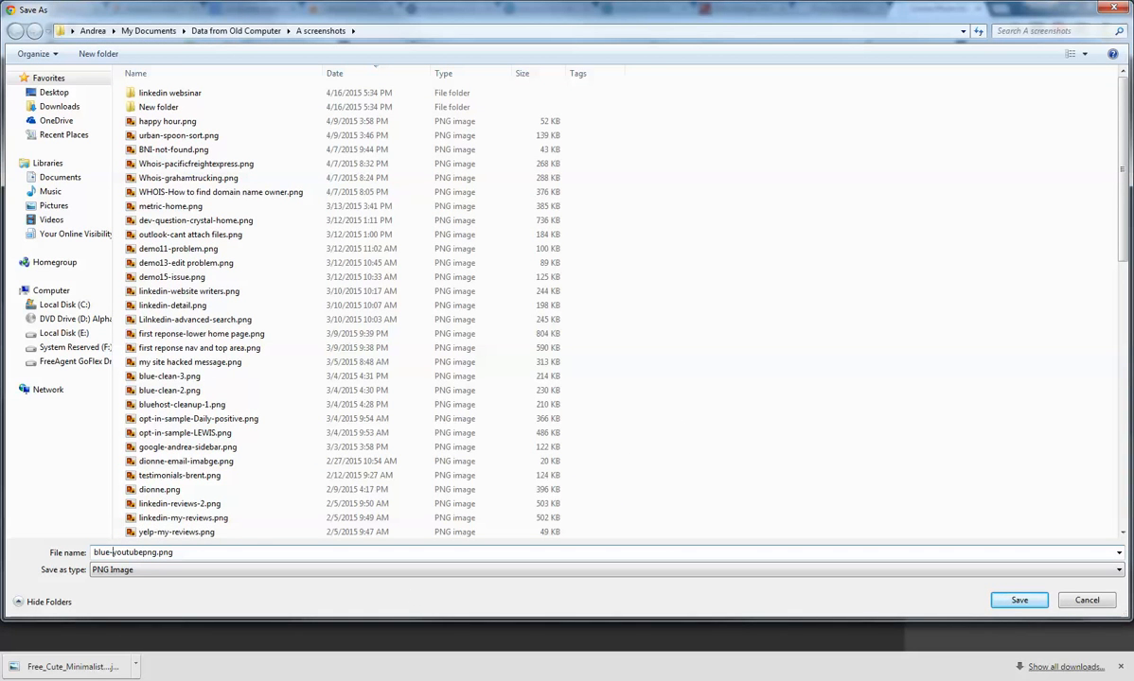
click(1009, 601)
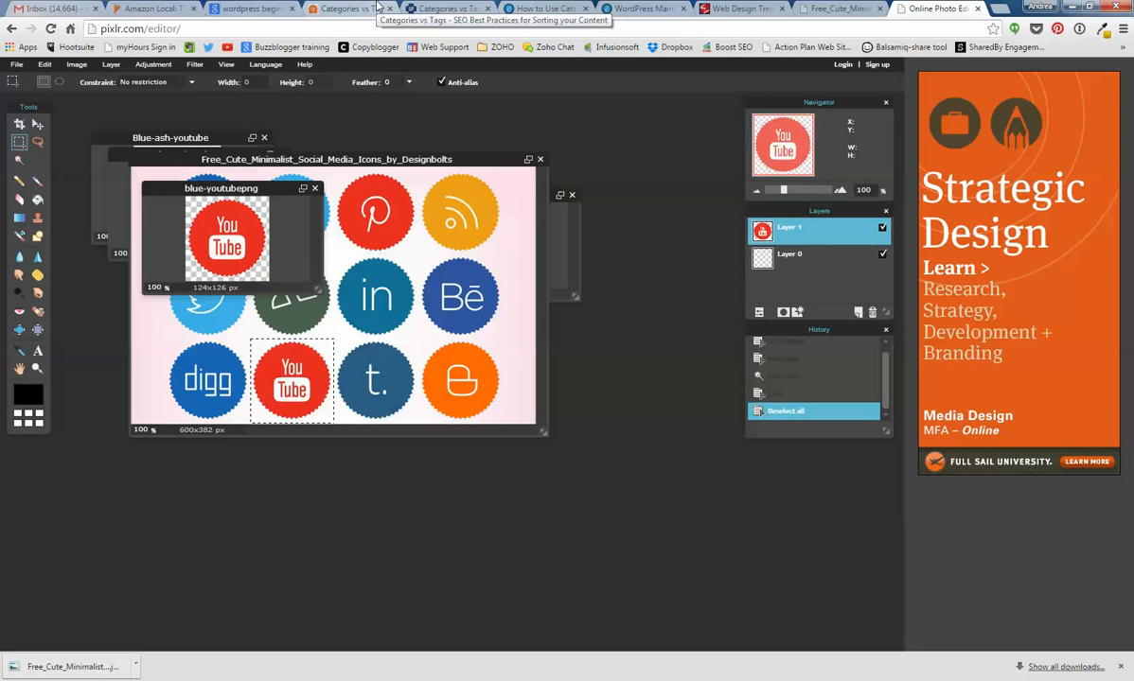
Close the blue-youtubepng image without saving again and move the icon set image below the other icon images
click(315, 189)
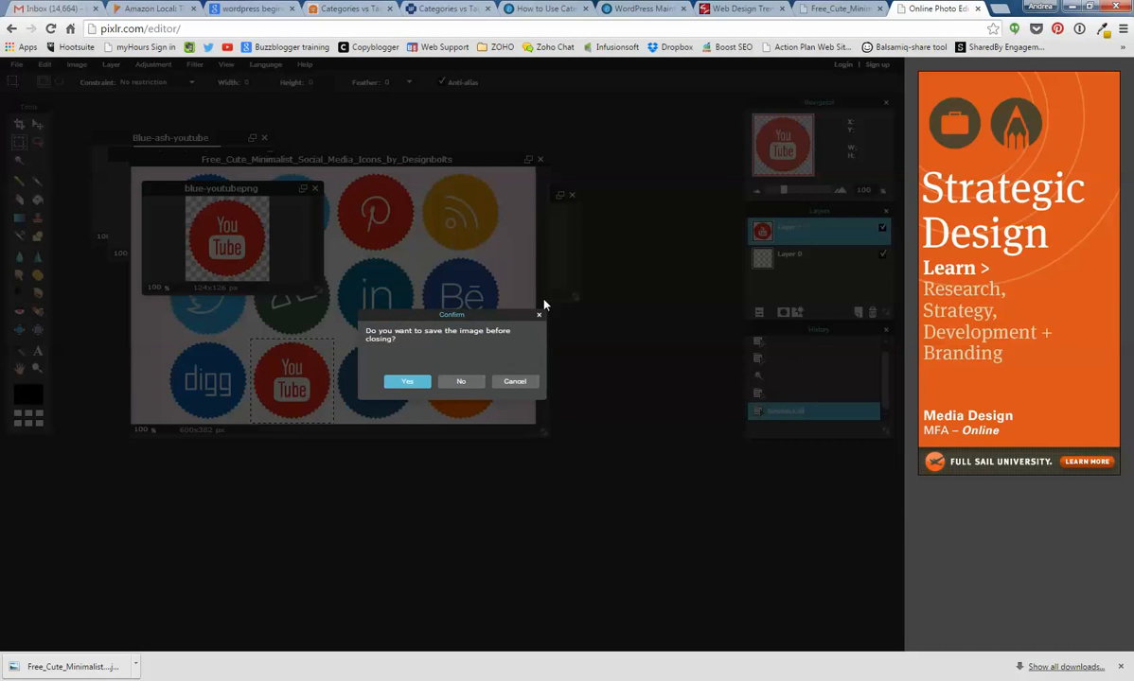
click(472, 382)
drag(471, 162, 695, 365)
Resize the Blue-ash-pinterest image to 70 by 68 pixels with its proportions constrained
click(483, 191)
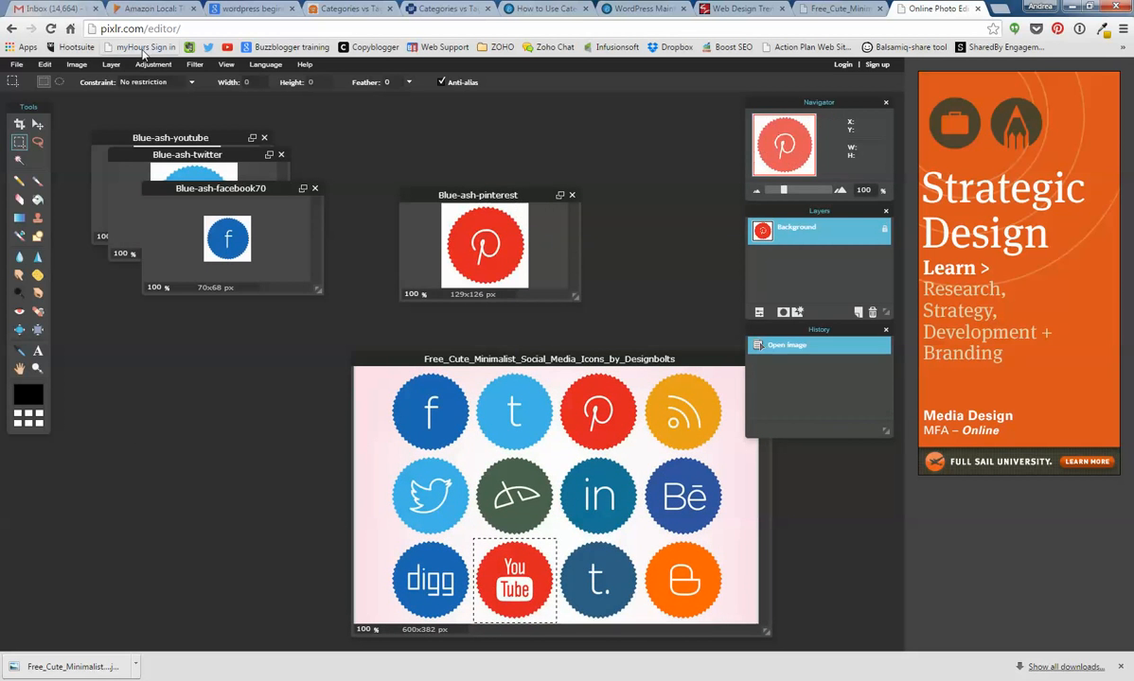
click(76, 64)
click(82, 83)
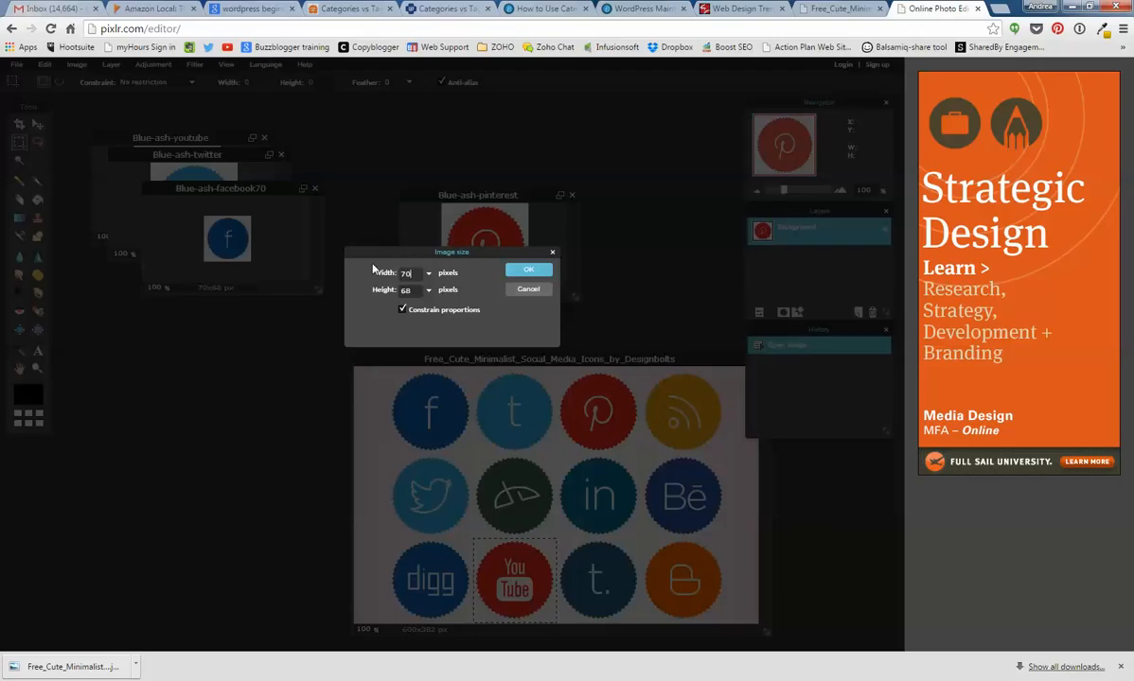
click(529, 271)
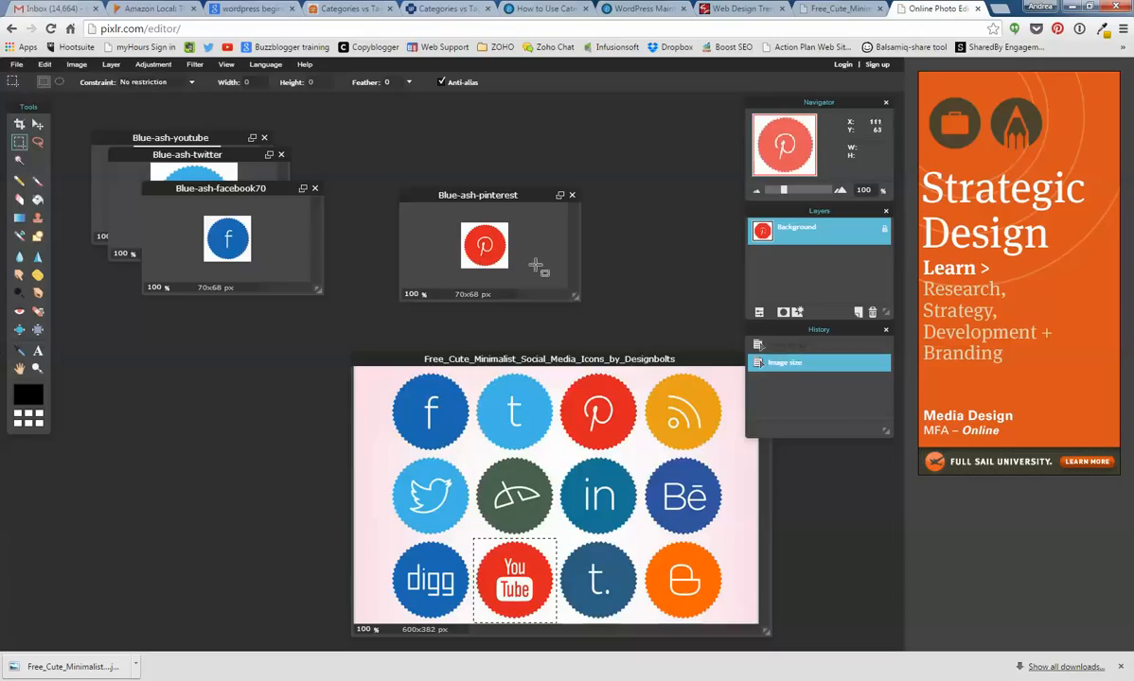
Save the resized Pinterest icon to the computer as Blue-ash-pinterest70.jpg in the A screenshots folder
click(16, 65)
click(45, 134)
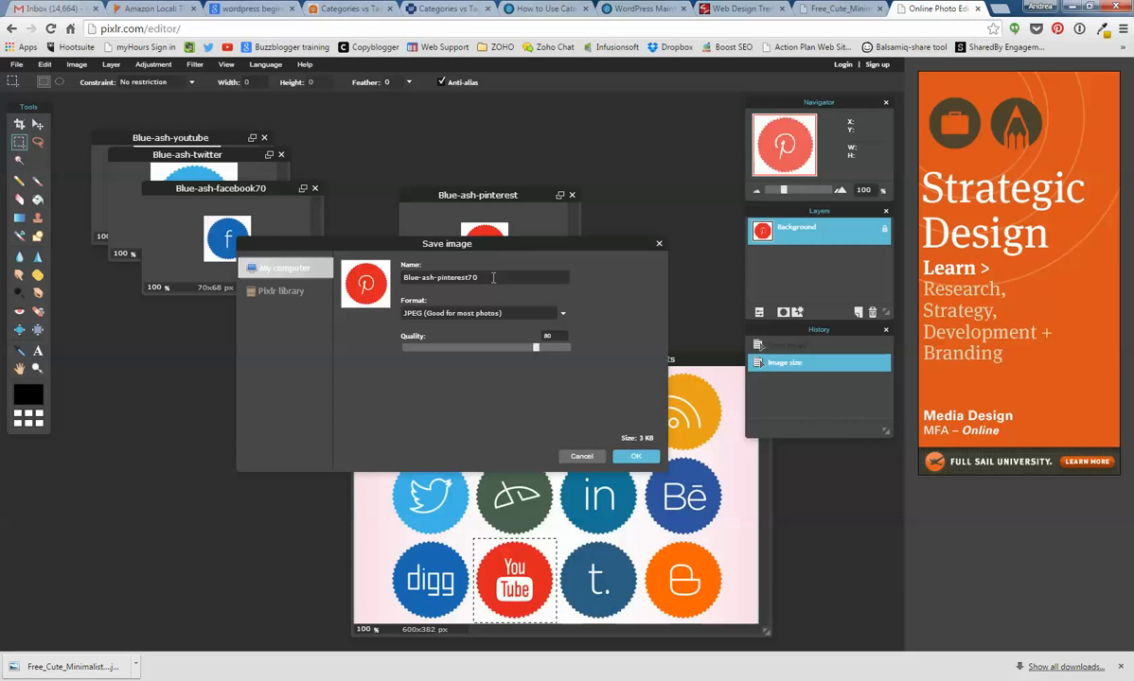
click(636, 457)
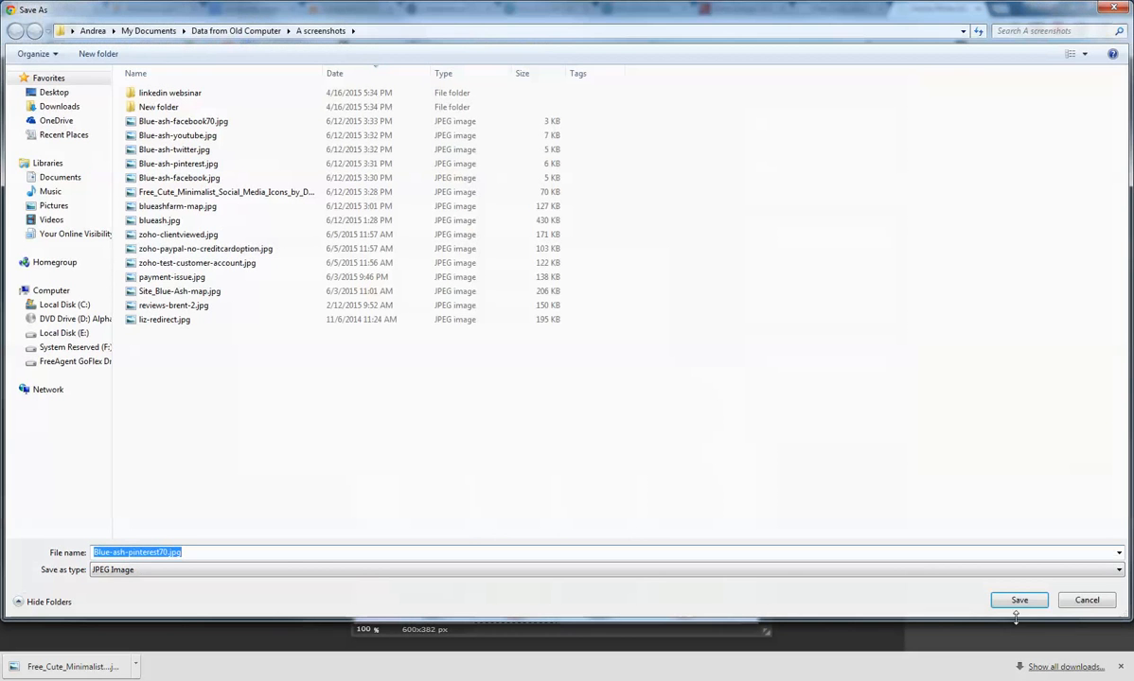
click(1007, 592)
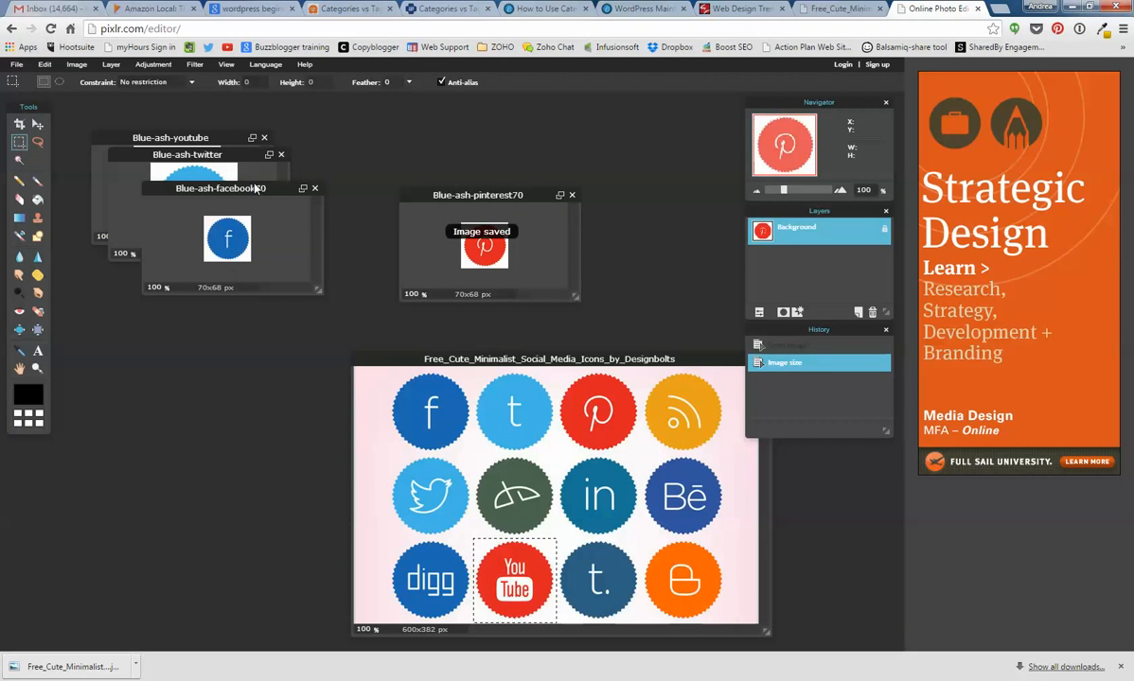
Resize the Blue-ash-twitter image to 70 by 68 pixels with its proportions constrained
click(243, 159)
click(77, 65)
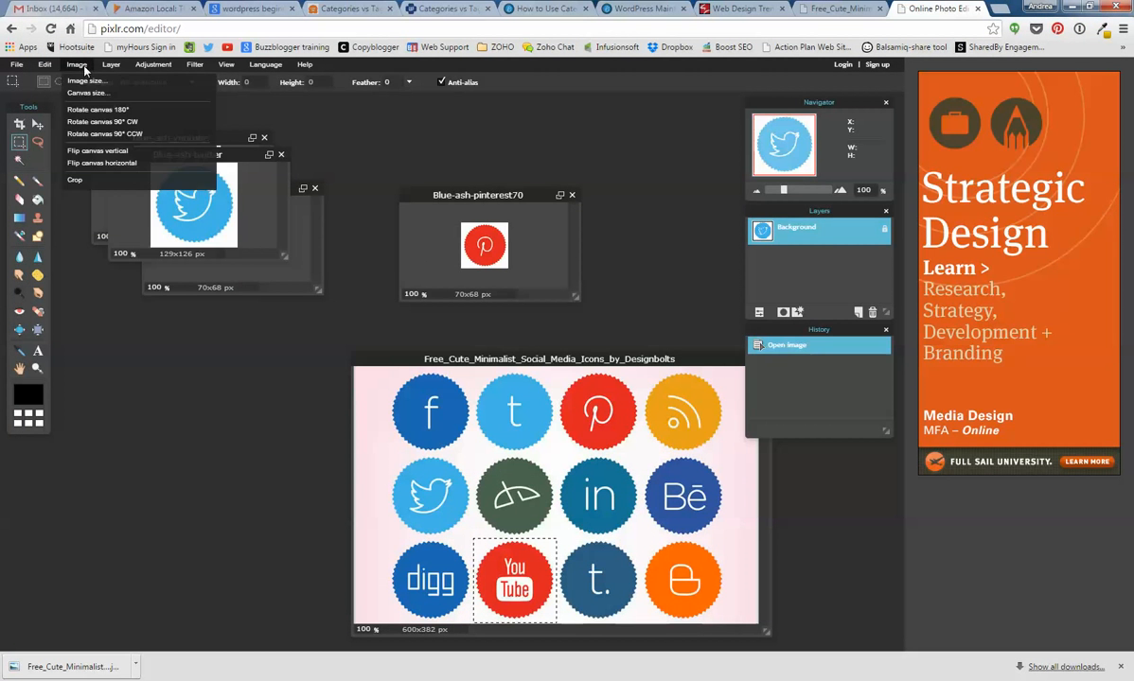
click(95, 83)
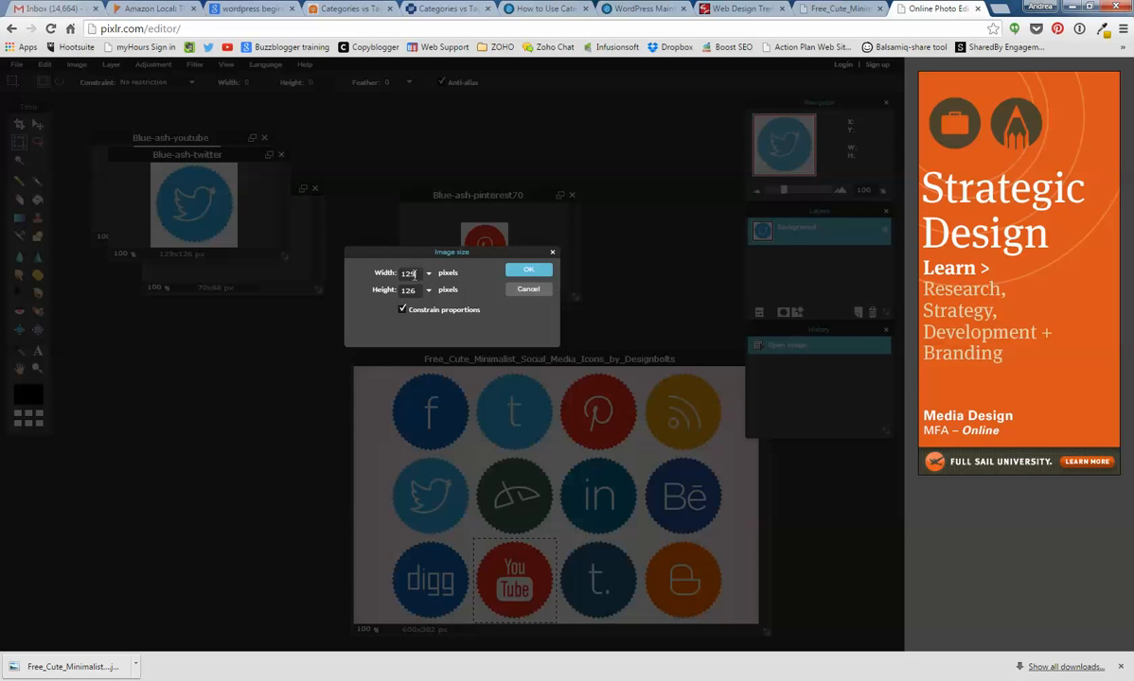
click(526, 273)
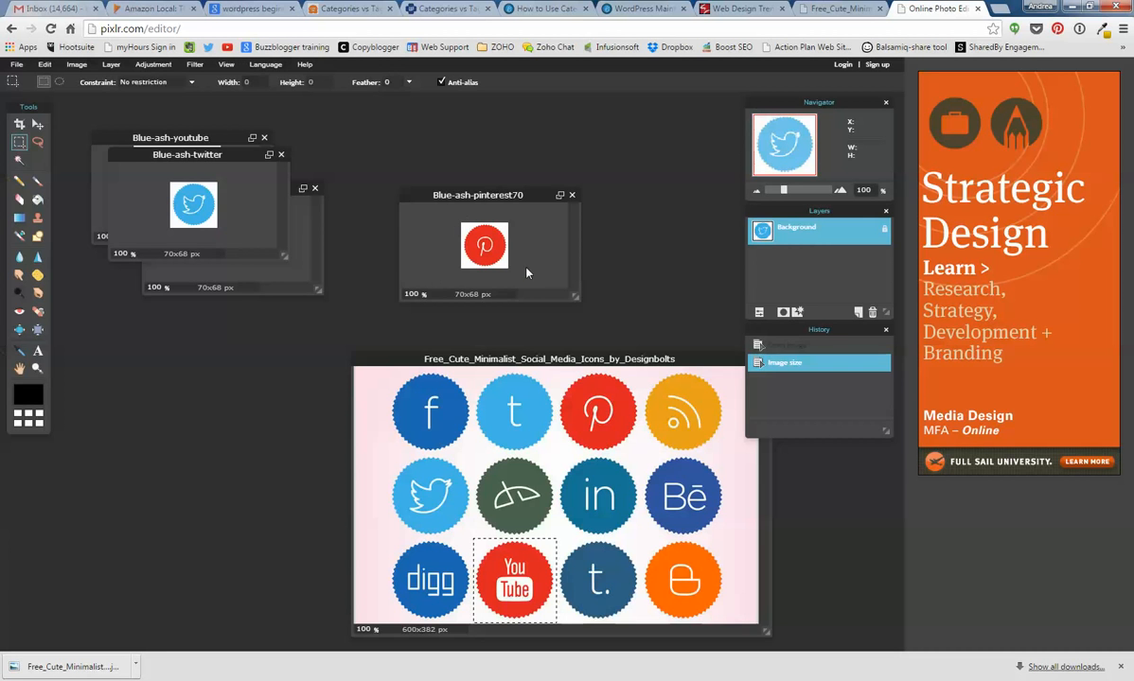
Save the resized Twitter icon to the computer as Blue-ash-twitter70.jpg in the A screenshots folder
click(16, 64)
click(38, 135)
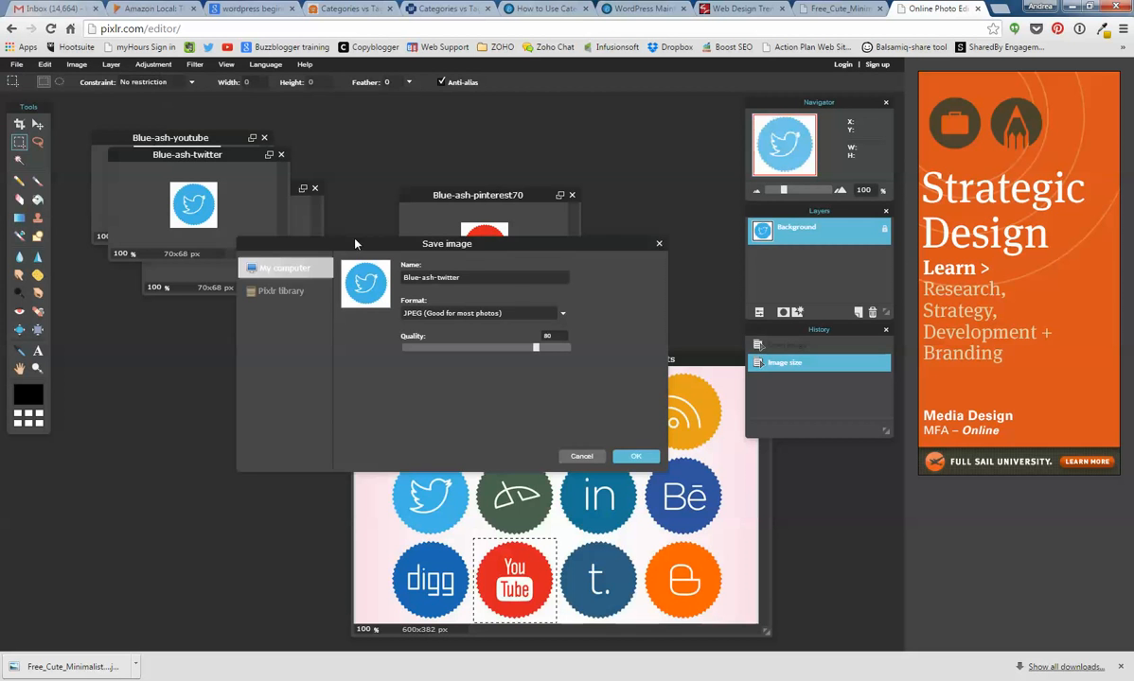
click(480, 277)
text(70)
key(Return)
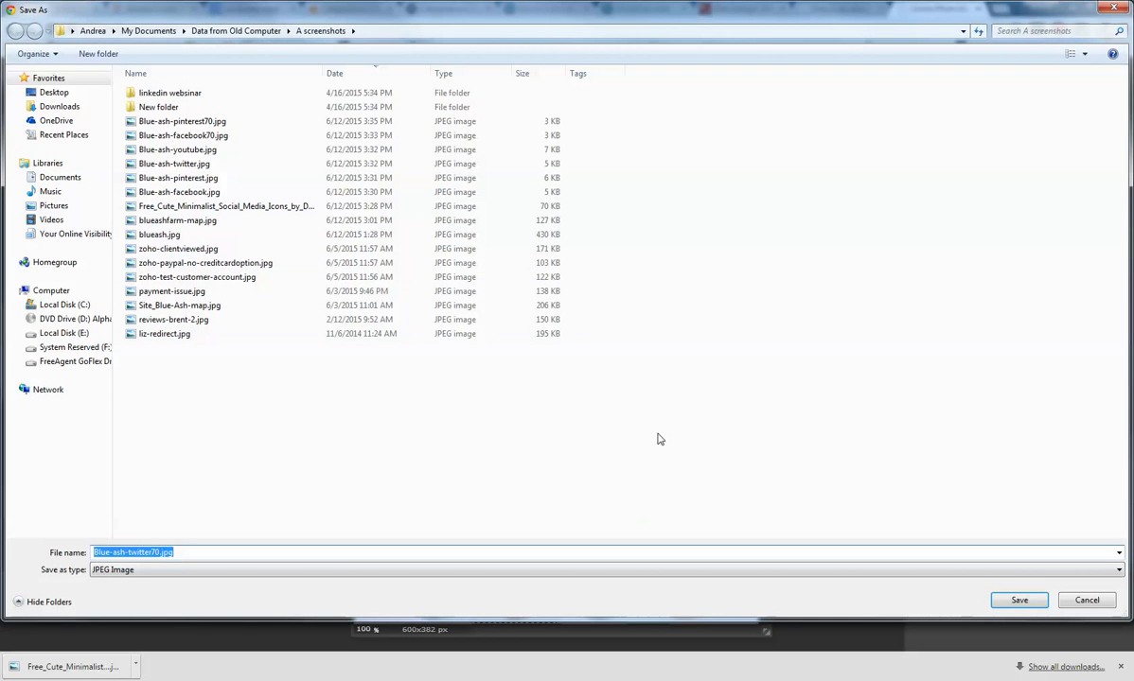
click(1022, 601)
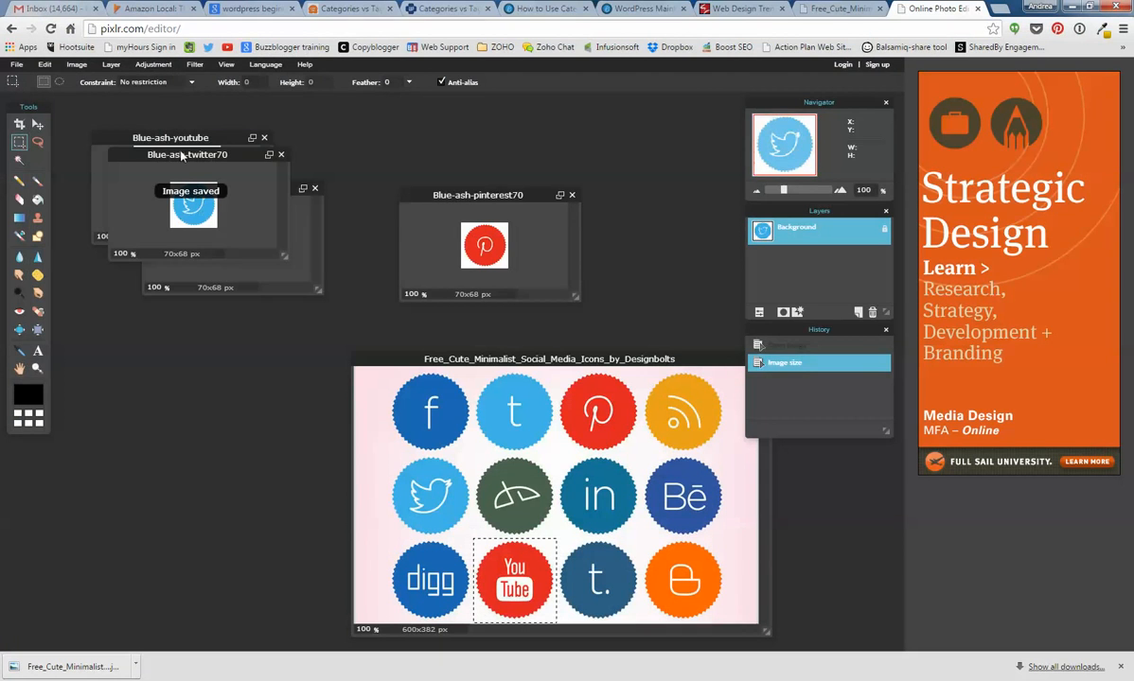
Move the Blue-ash-twitter70 image below the Facebook one and resize the Blue-ash-youtube image to 70 by 68 pixels with proportions constrained
drag(182, 156, 180, 316)
click(209, 161)
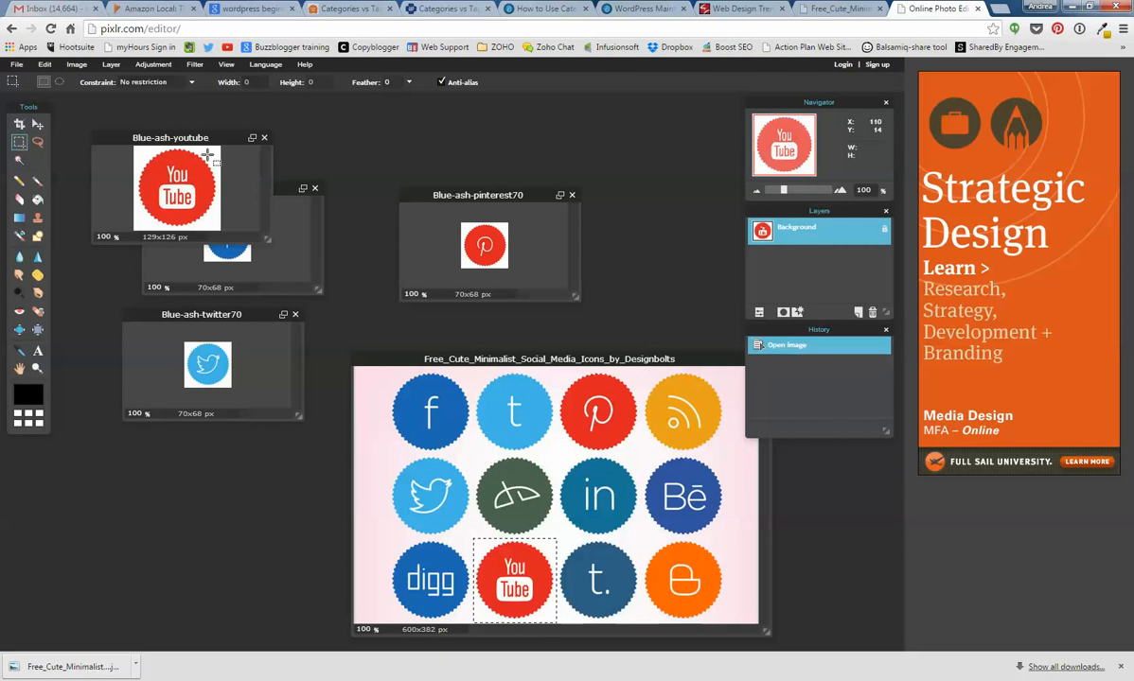
click(76, 64)
click(83, 82)
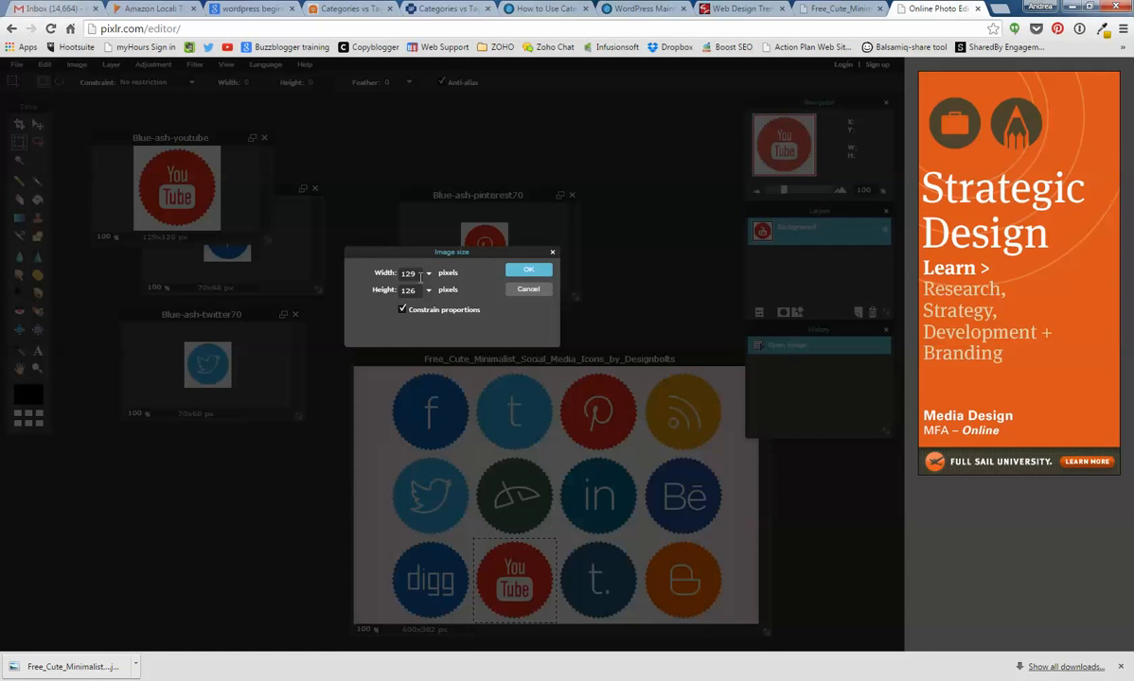
click(527, 271)
Save the resized YouTube icon to the computer in JPEG format under the name Blue-ash-youtube70
click(16, 65)
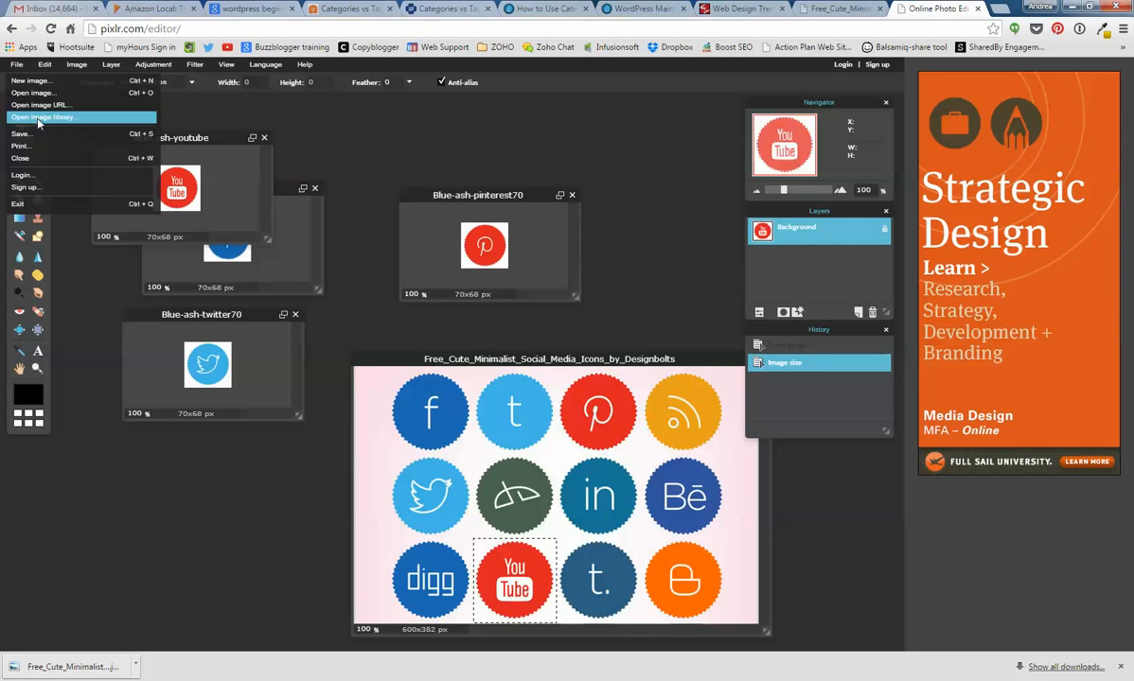
click(21, 134)
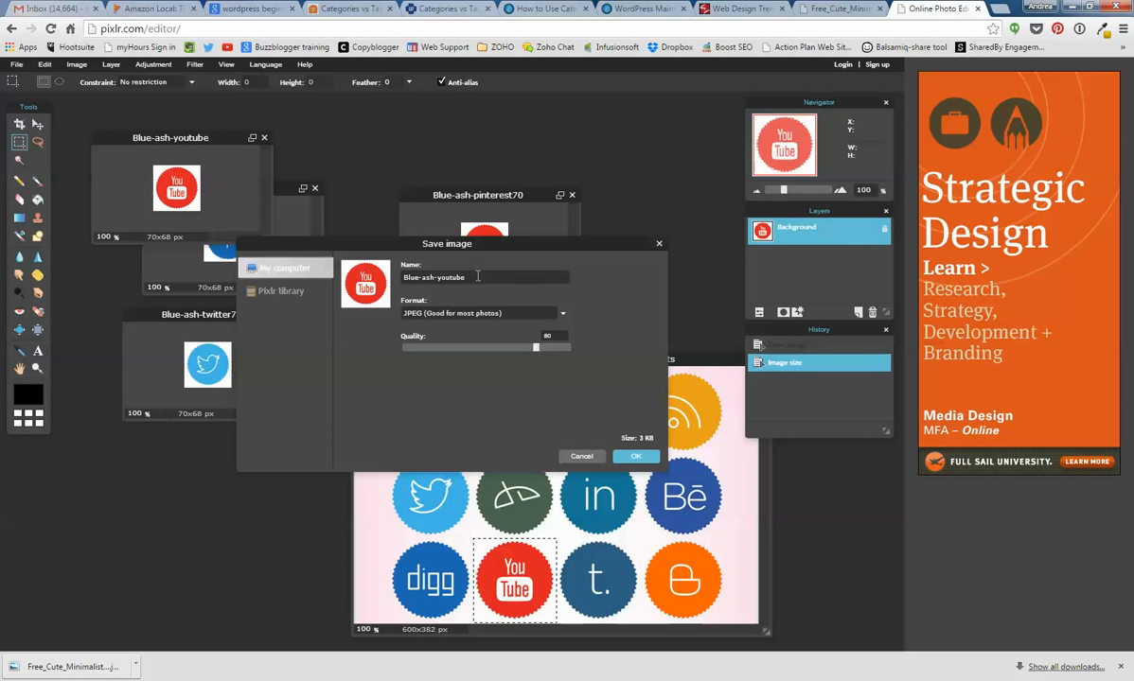
click(631, 461)
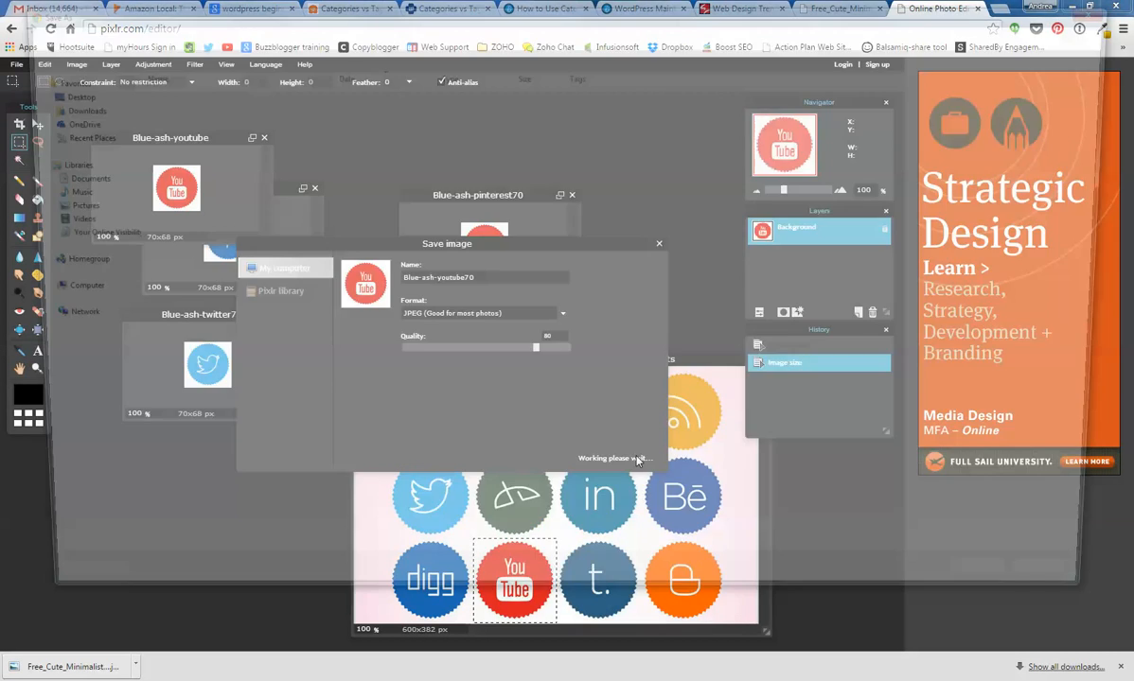
click(1015, 599)
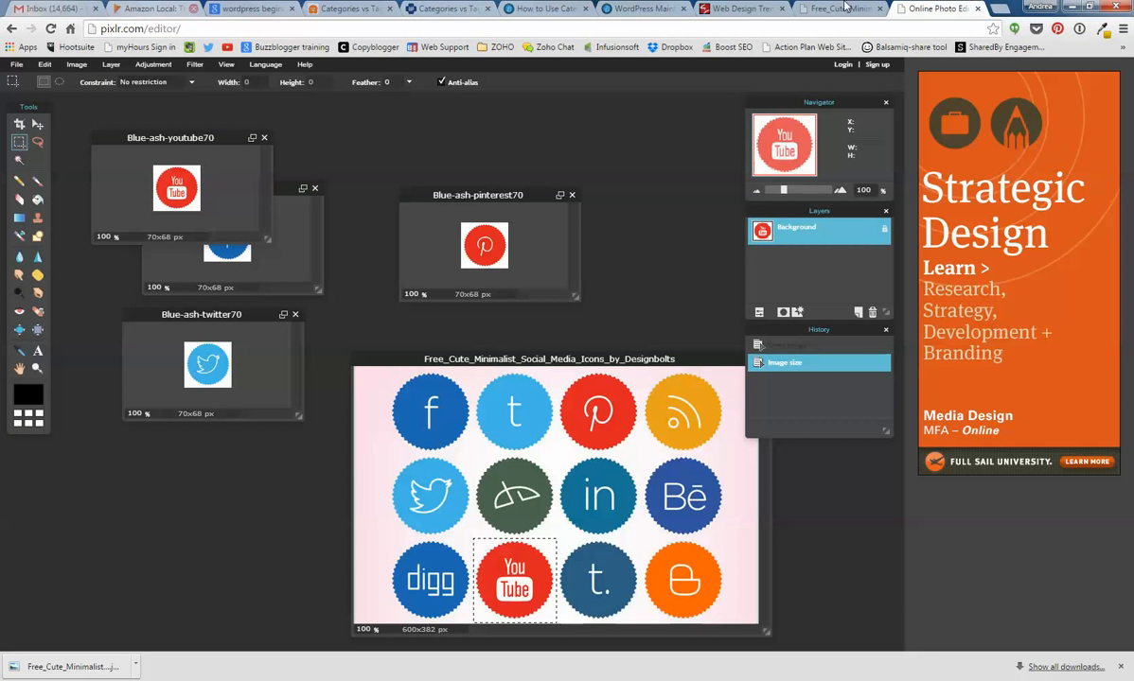
Switch to the browser window with the Blue Ash Farm site and view the About Us page's sidebar social icons
drag(1133, 8, 842, 1)
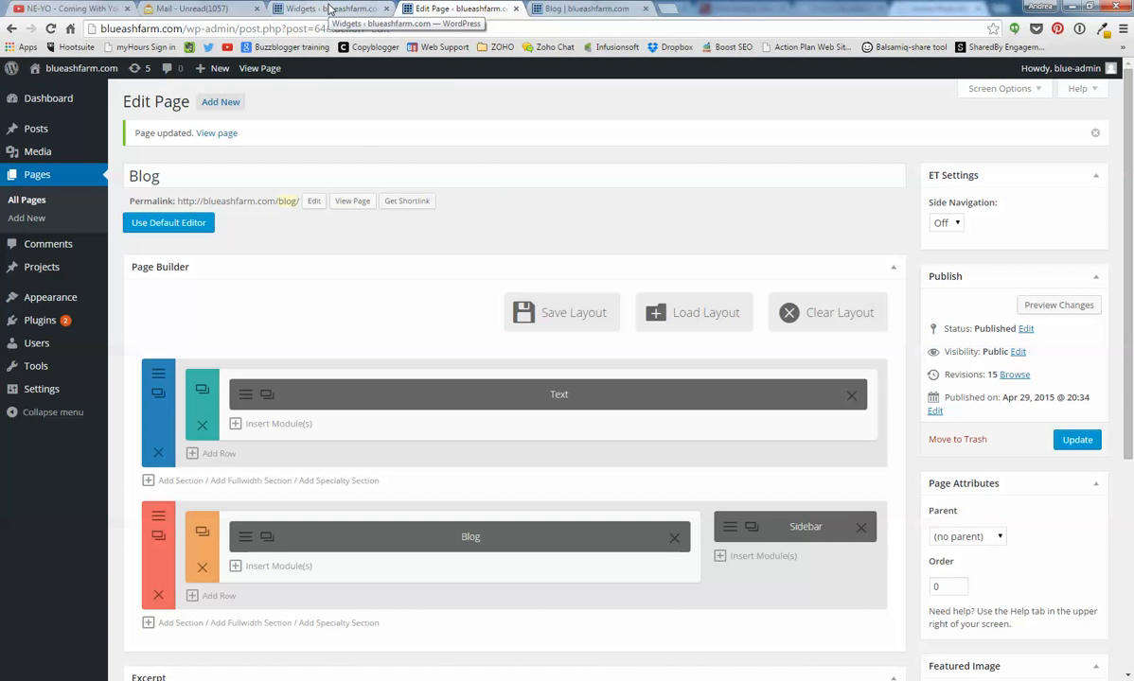
click(582, 9)
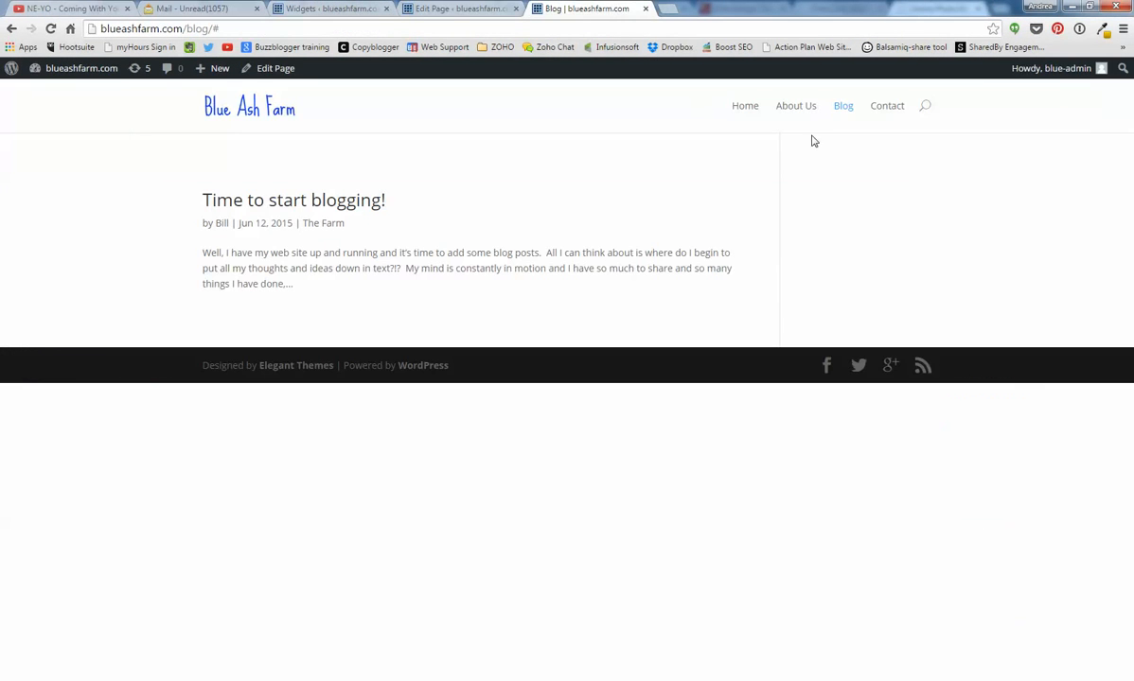
click(796, 107)
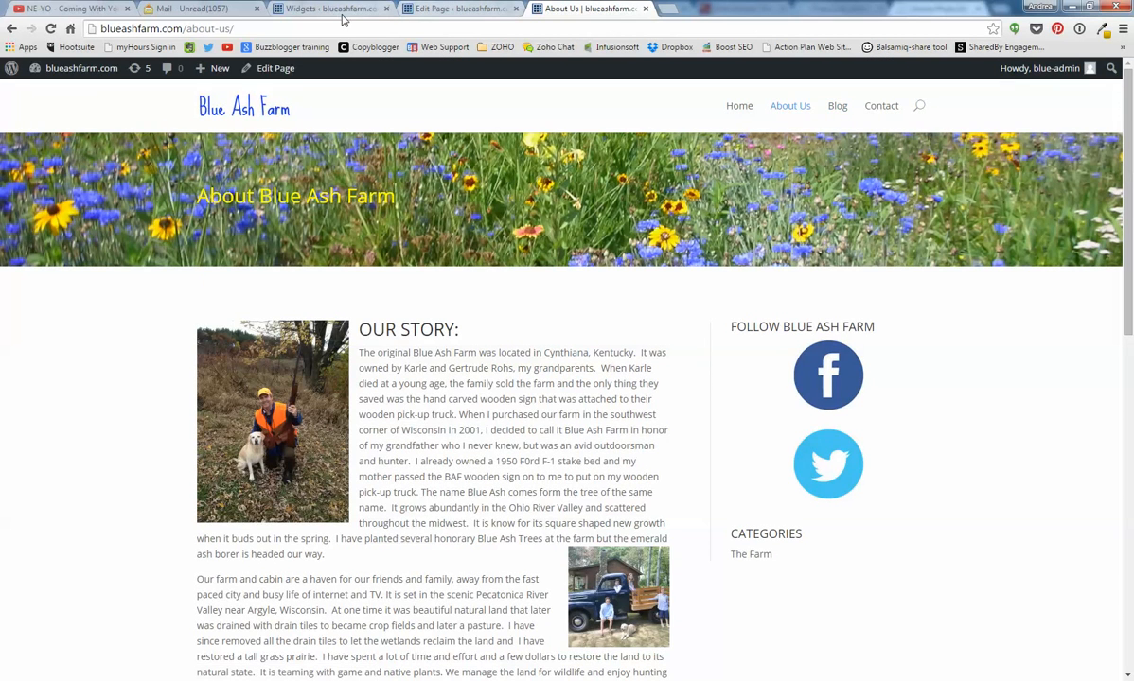
Create a new post in the Blue Ash Farm WordPress admin and title it "Widget draft social"
click(330, 9)
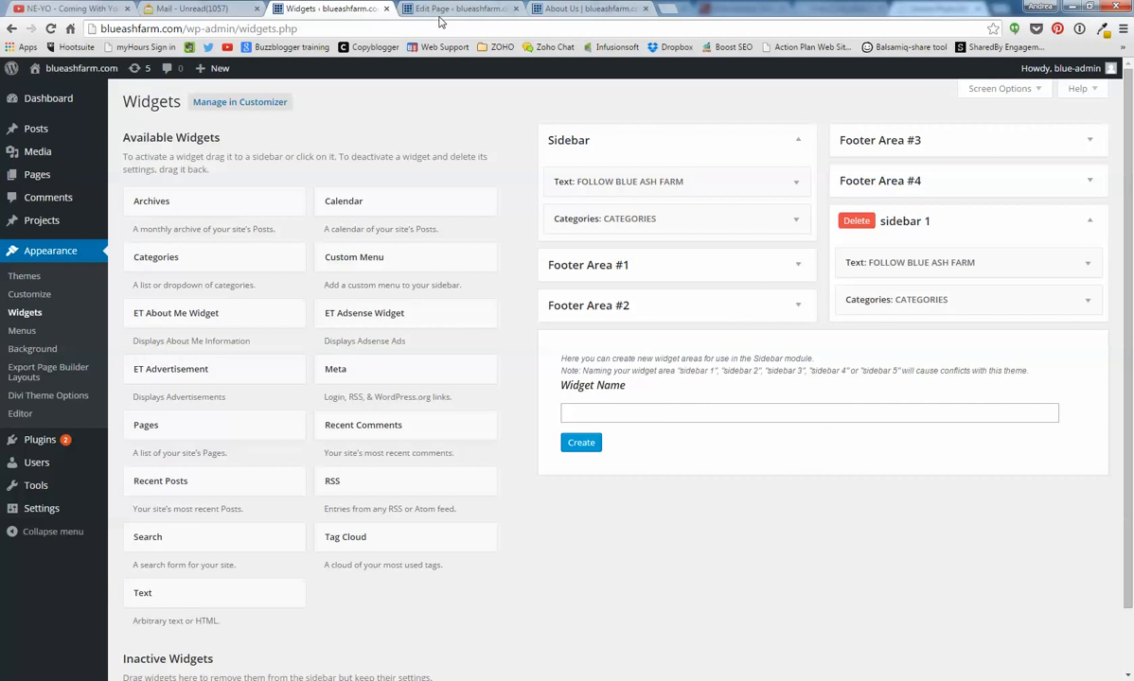
mouse_move(76, 112)
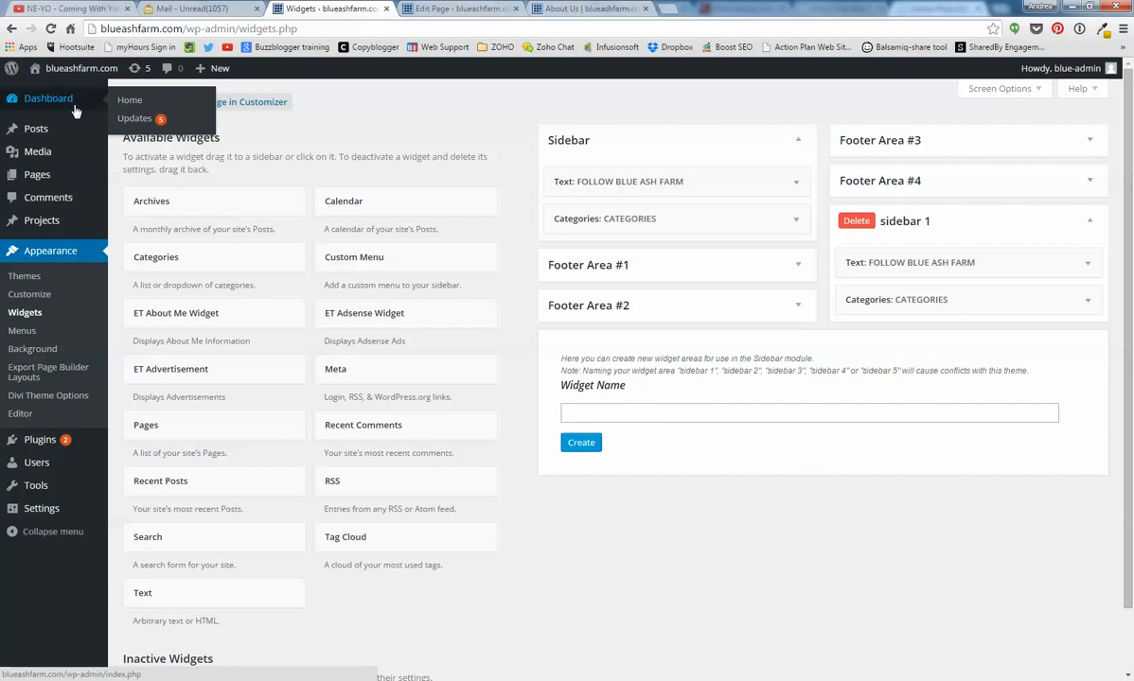
mouse_move(38, 129)
click(133, 149)
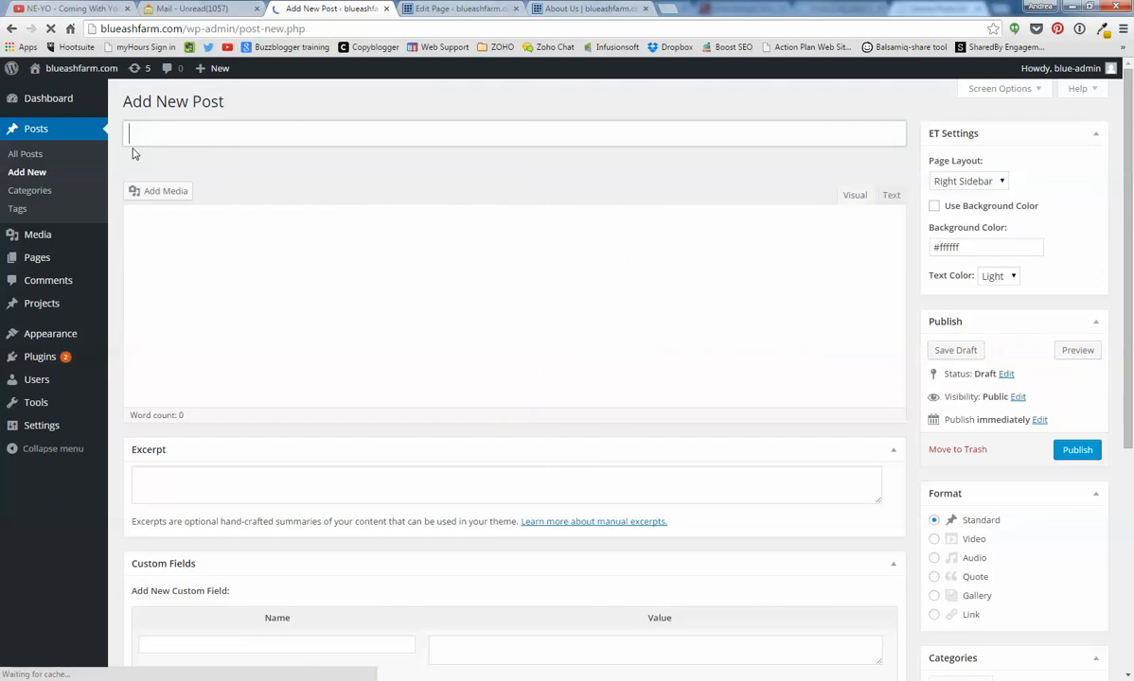
click(188, 132)
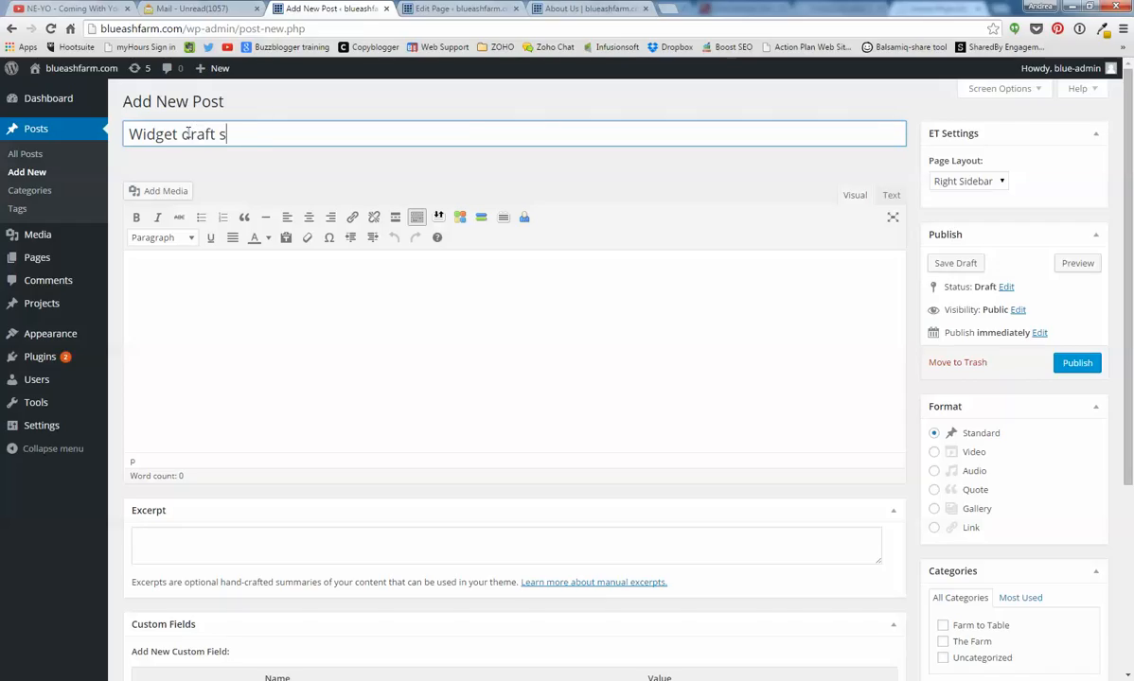
click(410, 286)
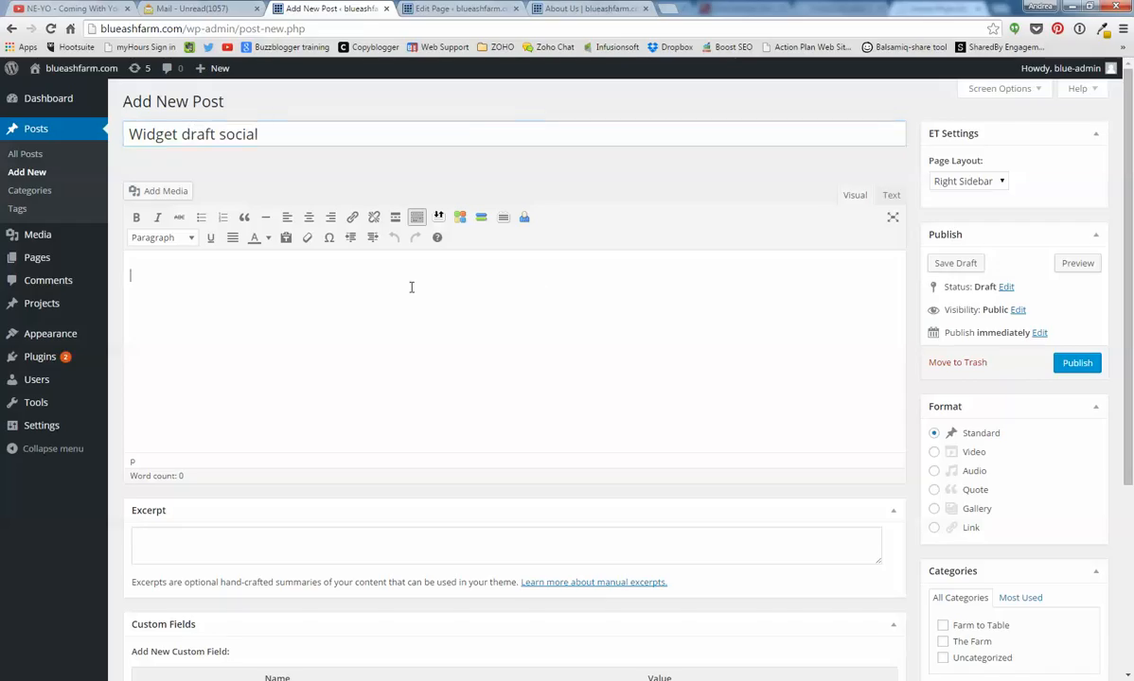
Upload Blue-ash-facebook70.jpg from the A screenshots folder and insert it into the post at full size with left alignment
click(163, 197)
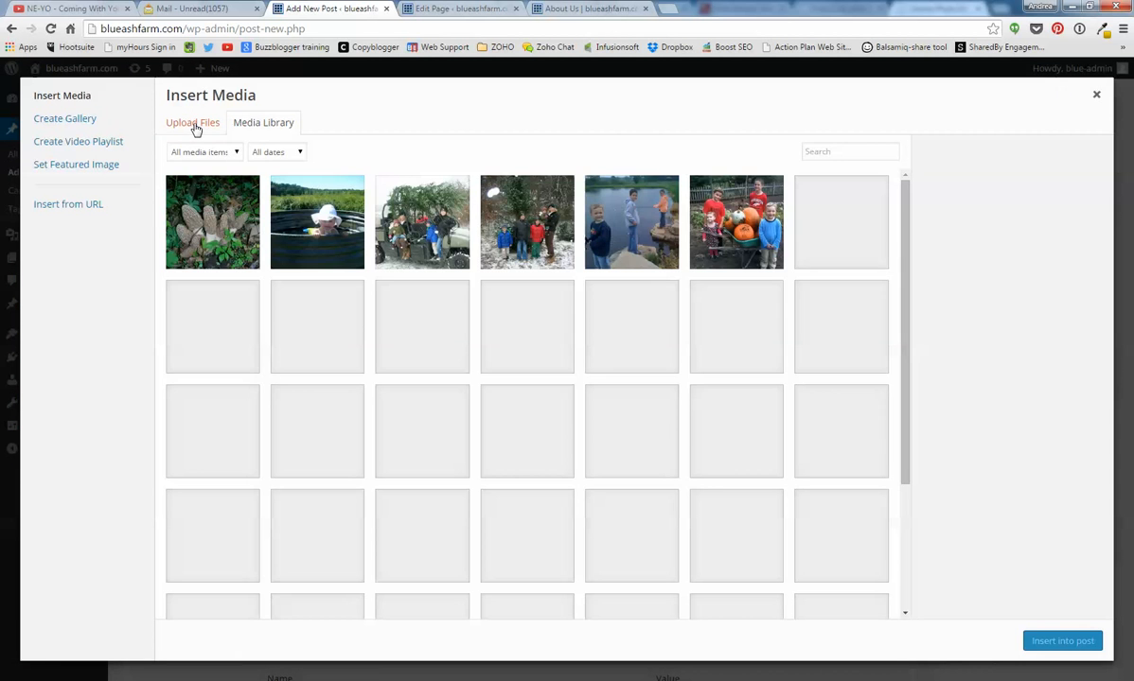
click(196, 127)
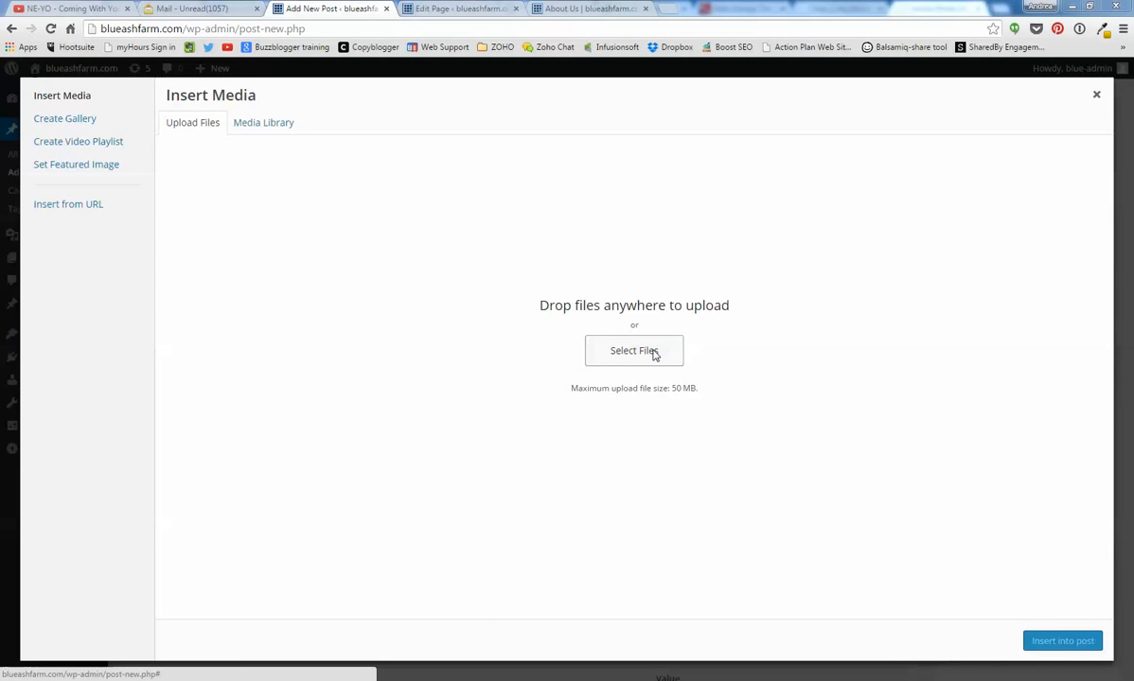
click(653, 352)
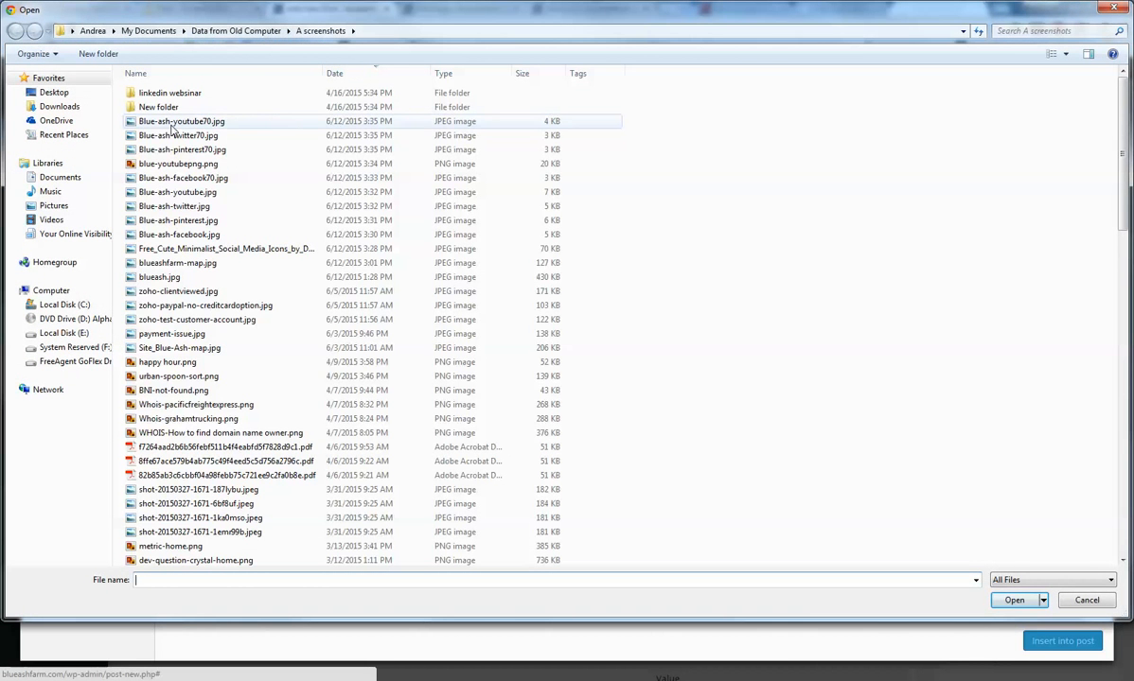
click(1065, 54)
click(999, 38)
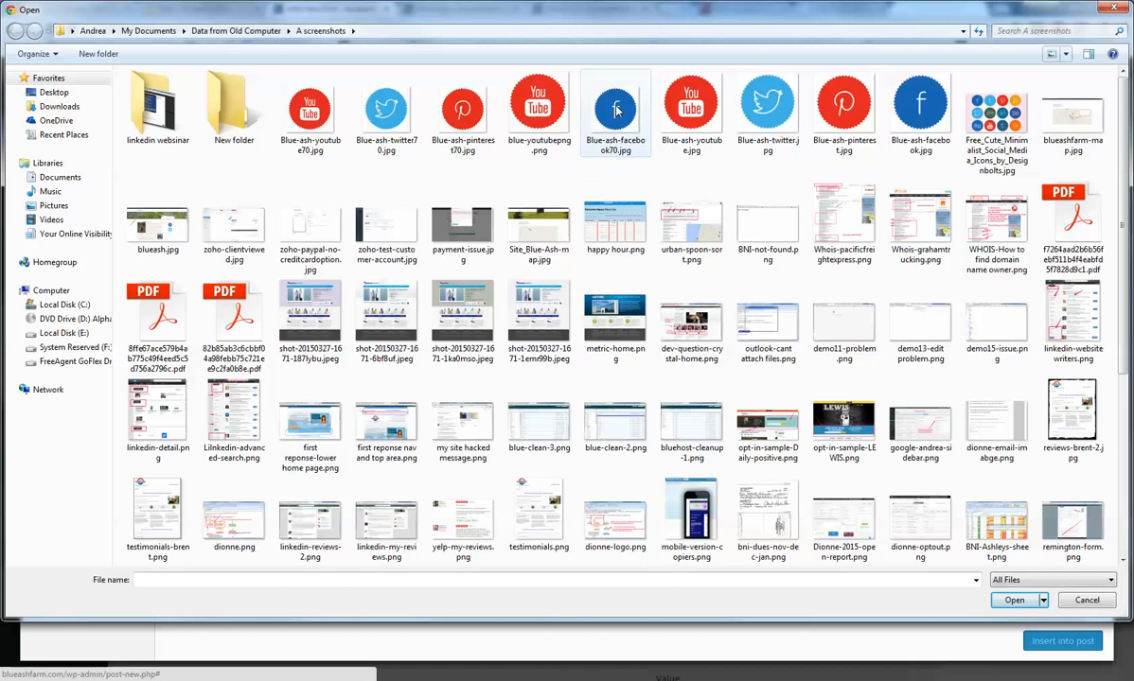
double_click(616, 111)
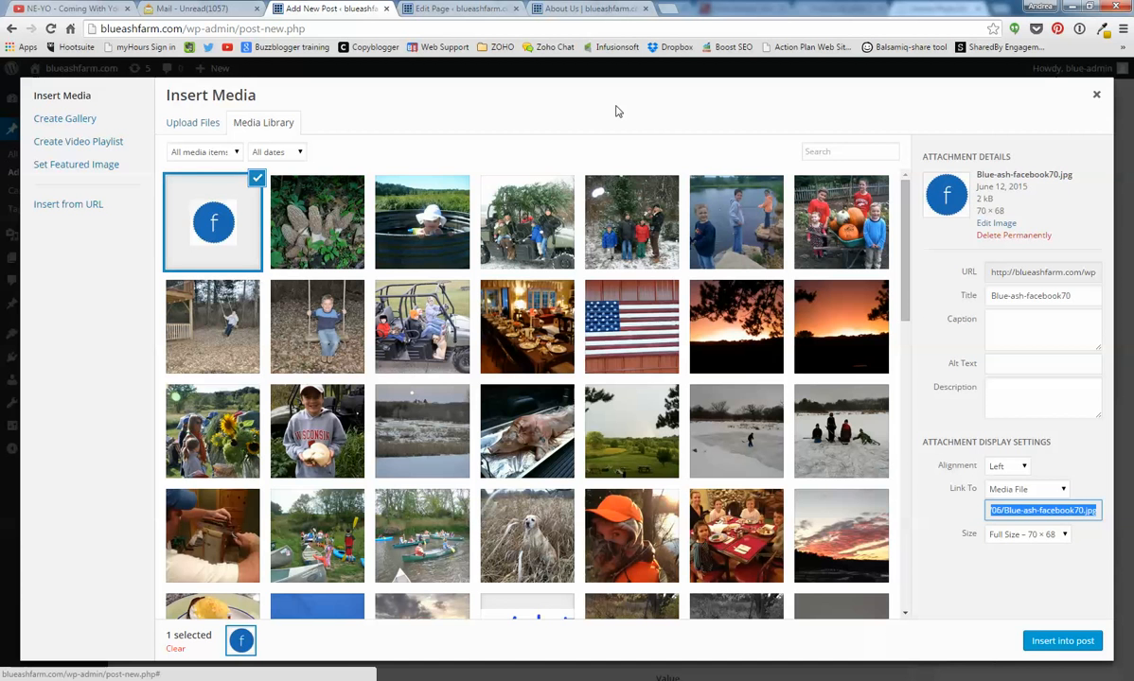
click(1050, 643)
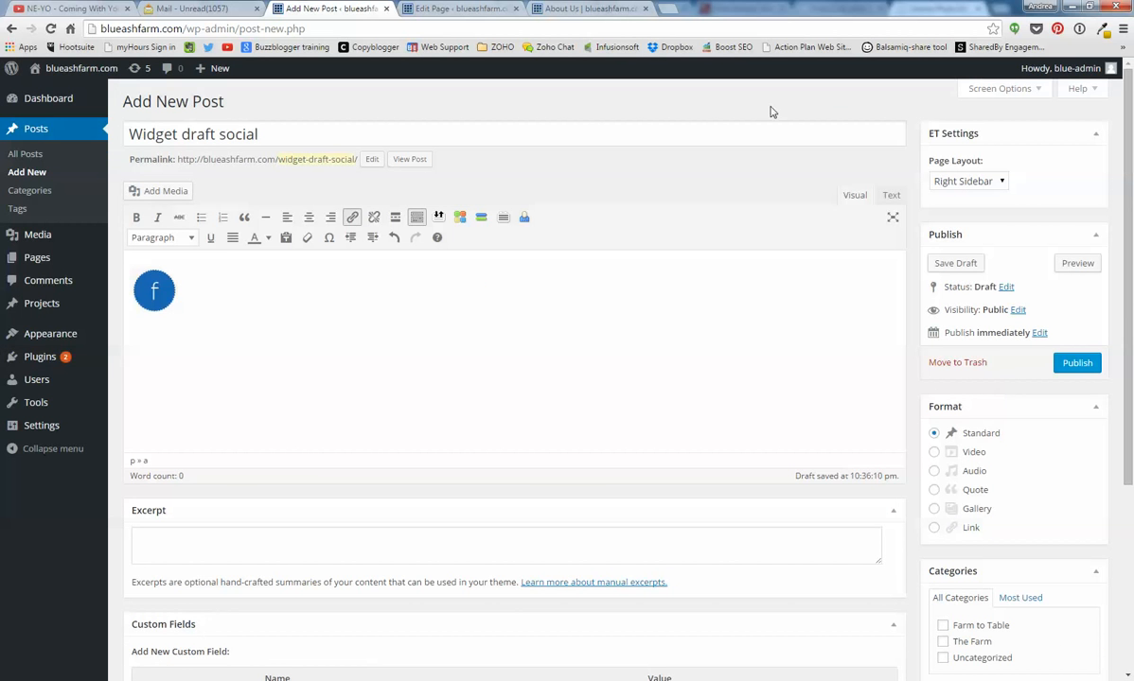
Open Blue Ash Farm's Facebook page from the About Us sidebar icon and copy its full web address
click(557, 11)
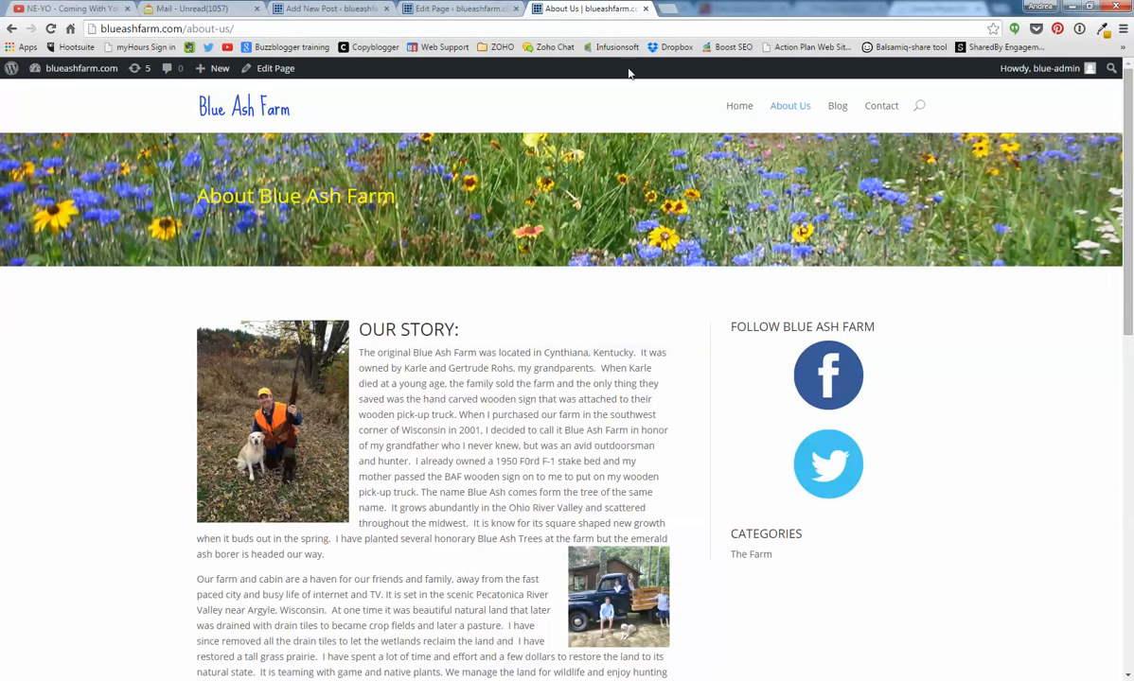
click(818, 370)
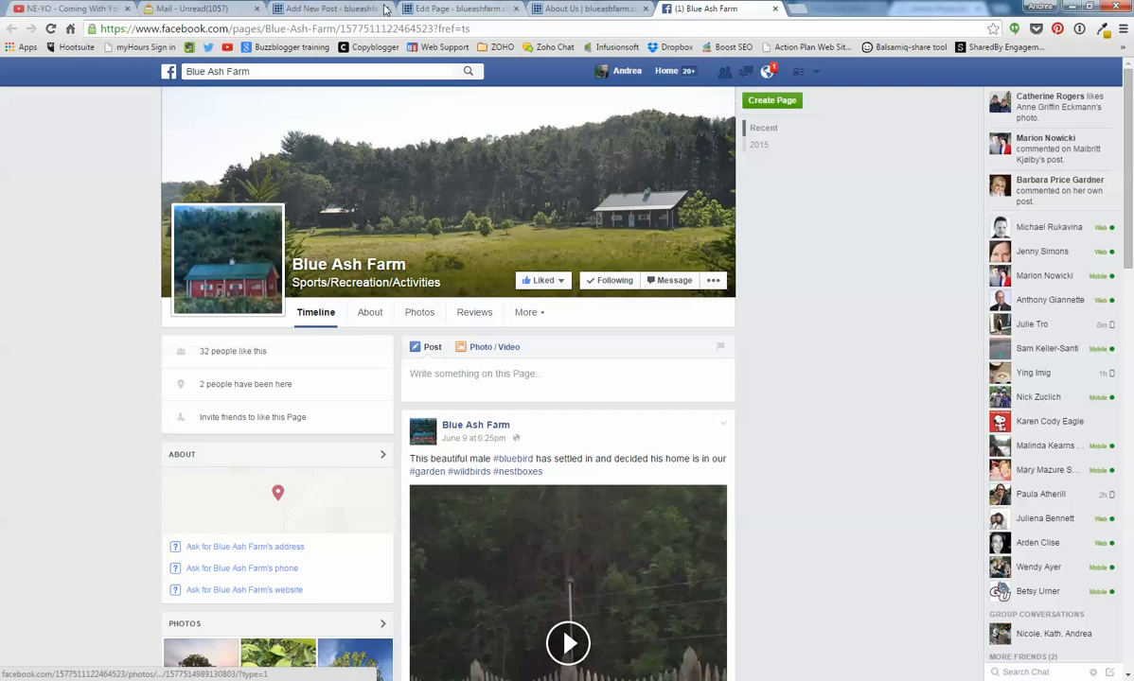
click(352, 30)
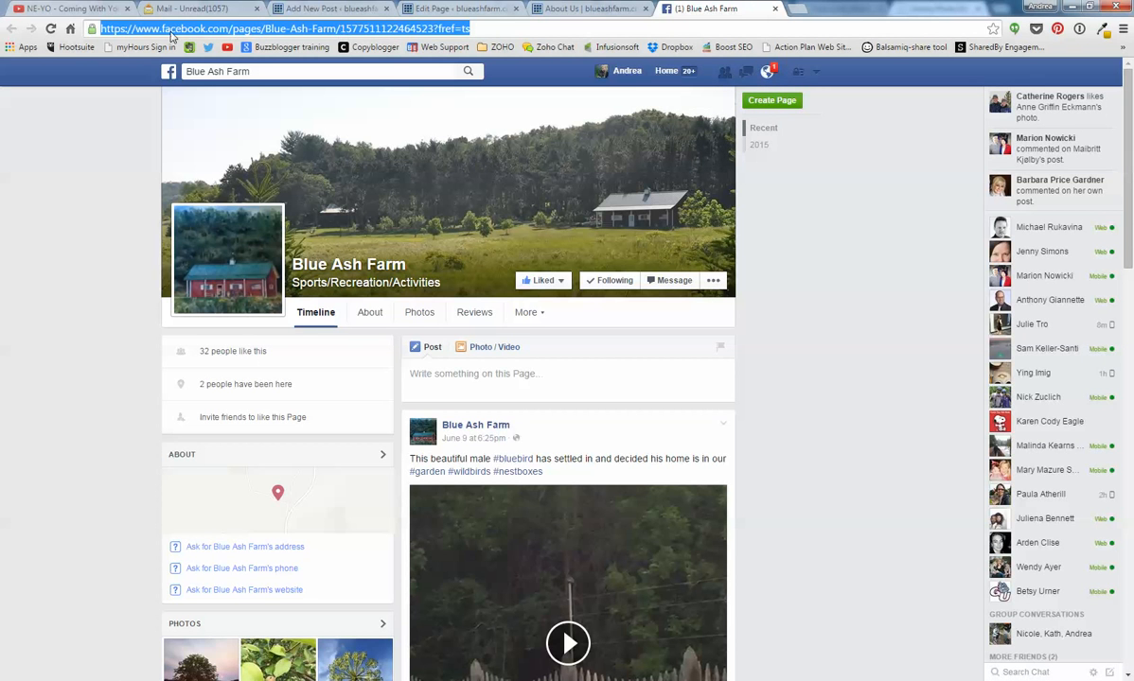
click(374, 30)
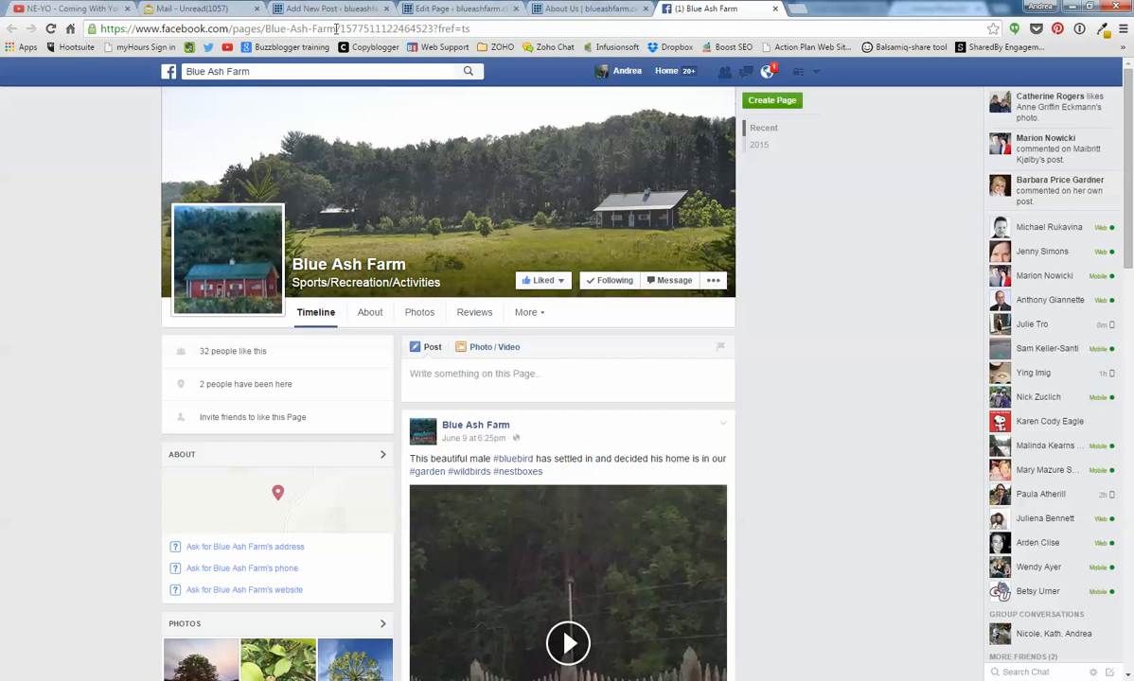
drag(336, 28, 274, 30)
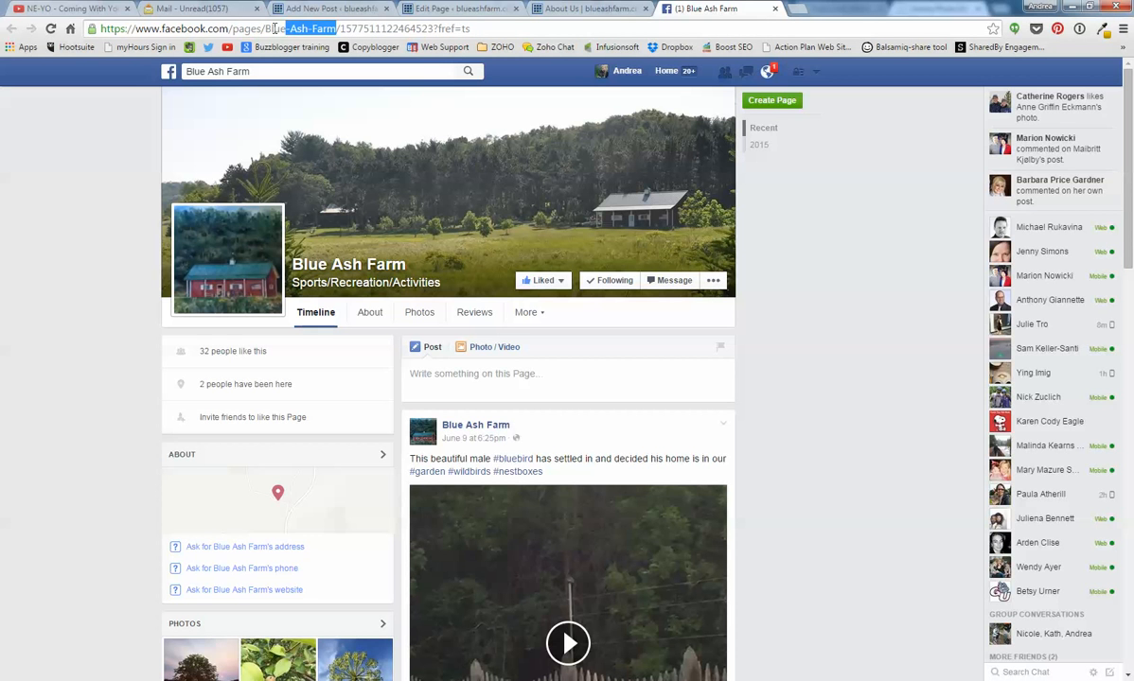
click(345, 29)
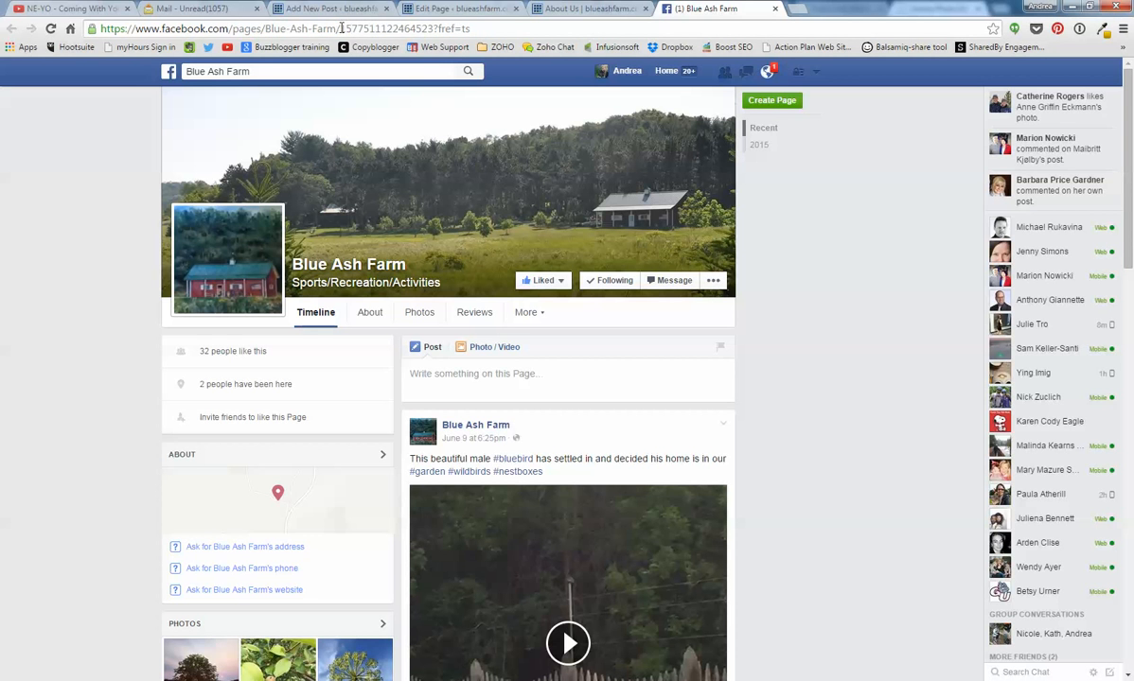
drag(338, 28, 568, 29)
drag(493, 29, 93, 28)
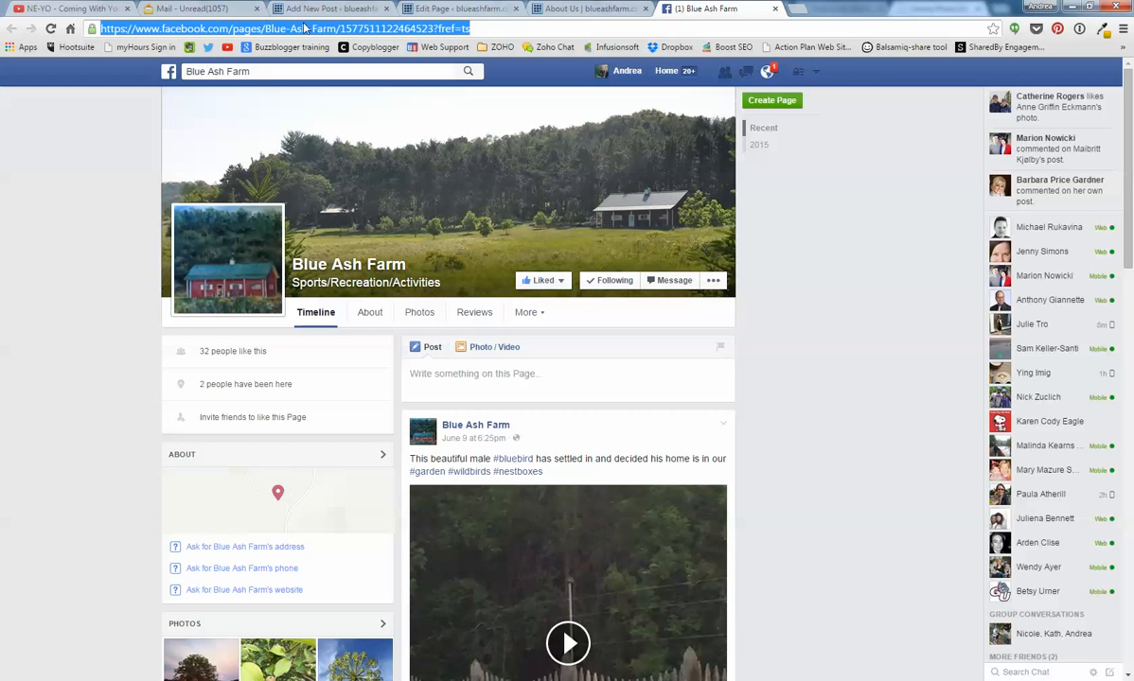
right_click(307, 29)
click(326, 75)
Link the Facebook icon in the draft post to the copied Facebook page address, opening in a new window/tab
click(312, 12)
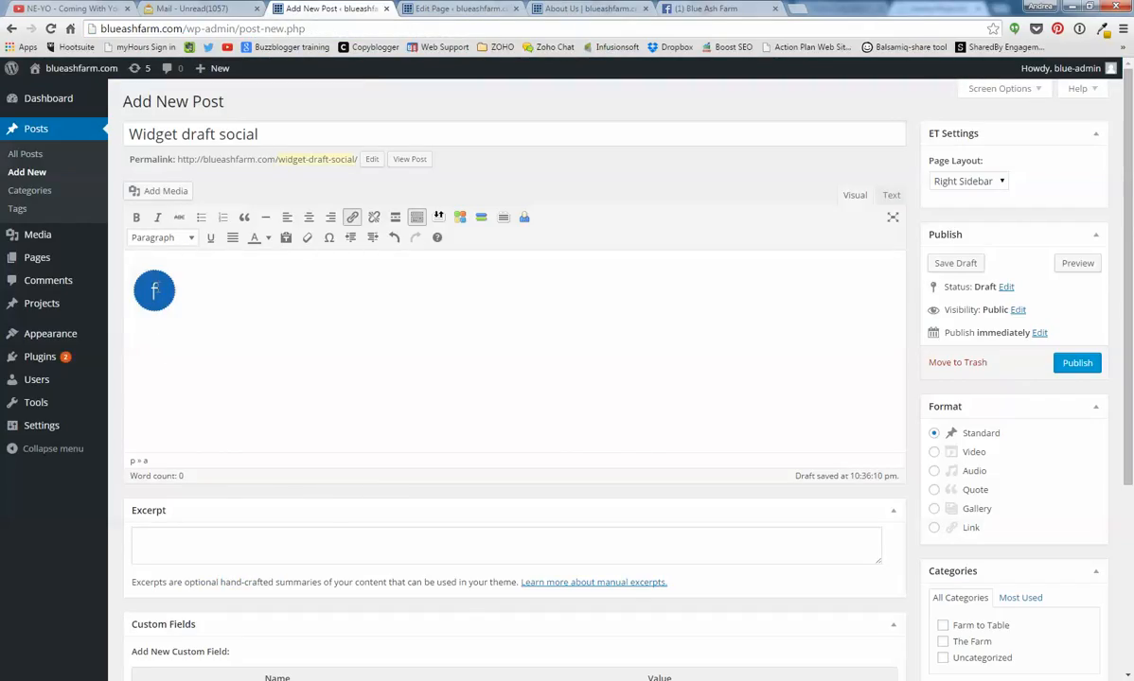
click(154, 291)
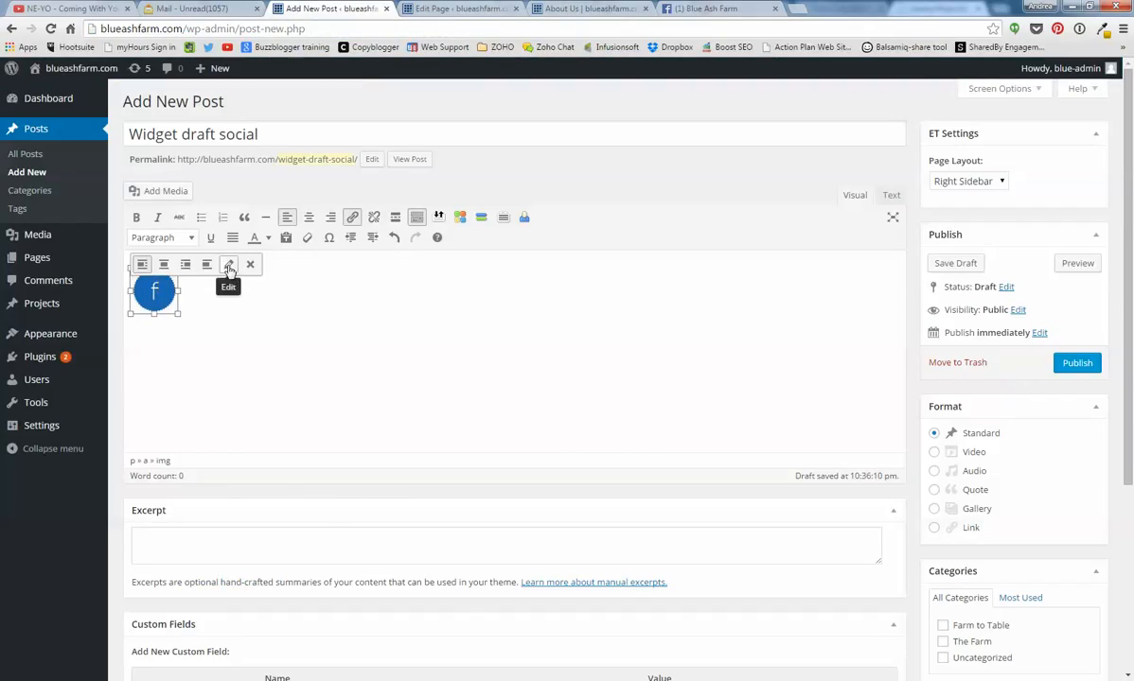
click(352, 218)
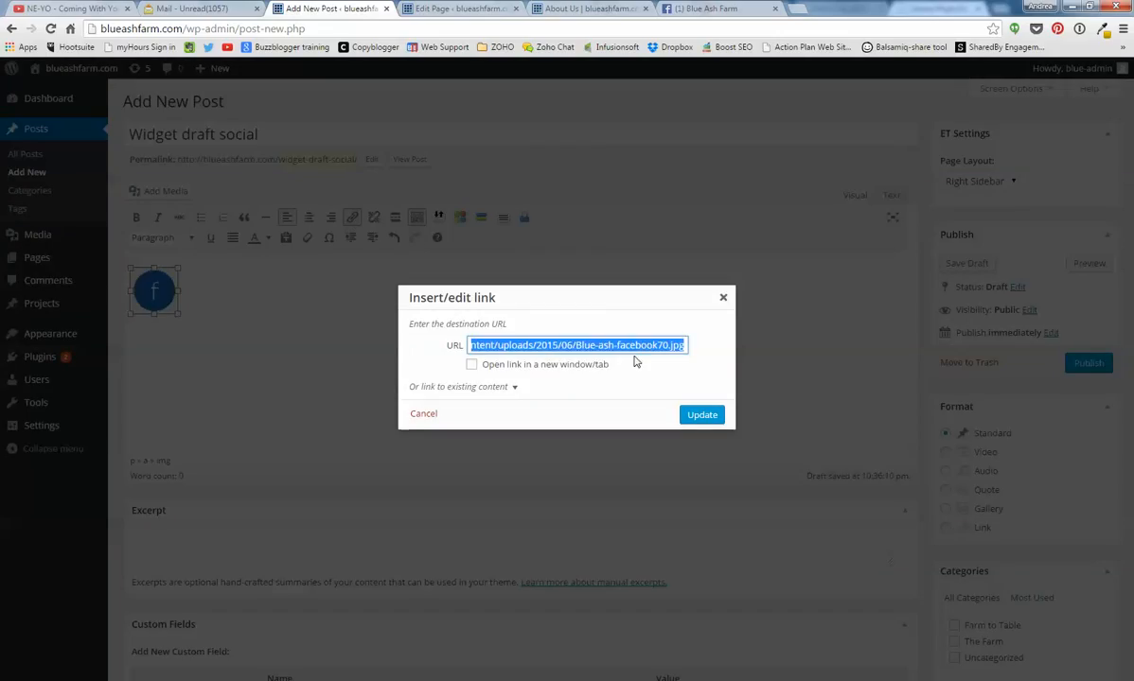
key(BackSpace)
key(ctrl+v)
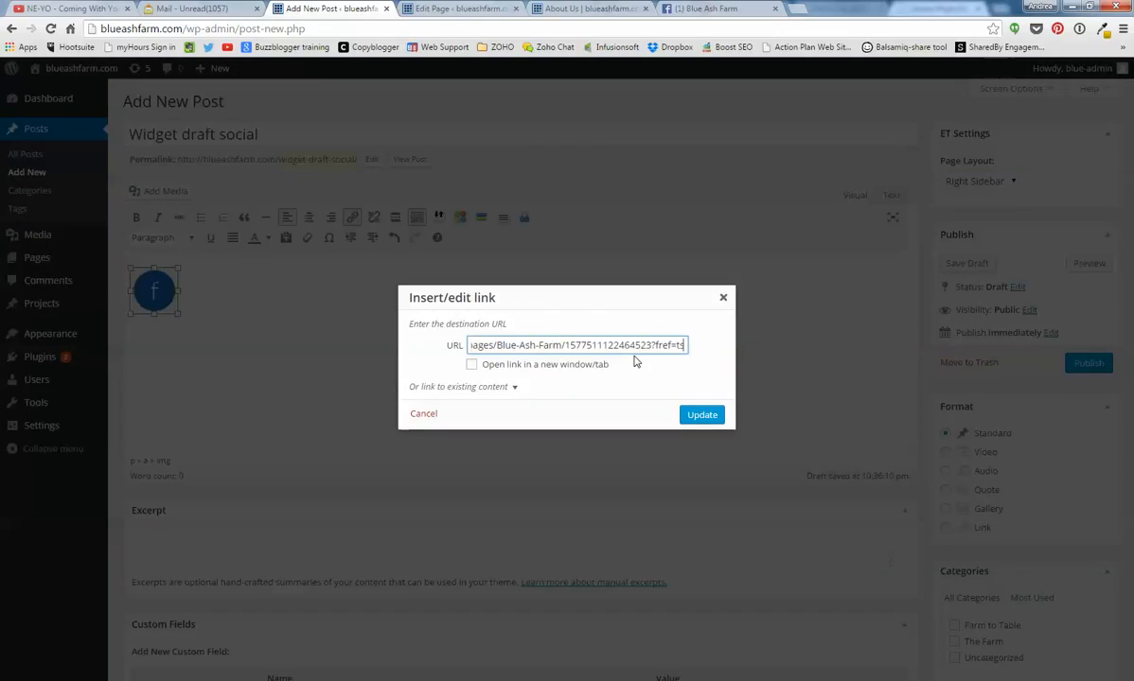
click(471, 366)
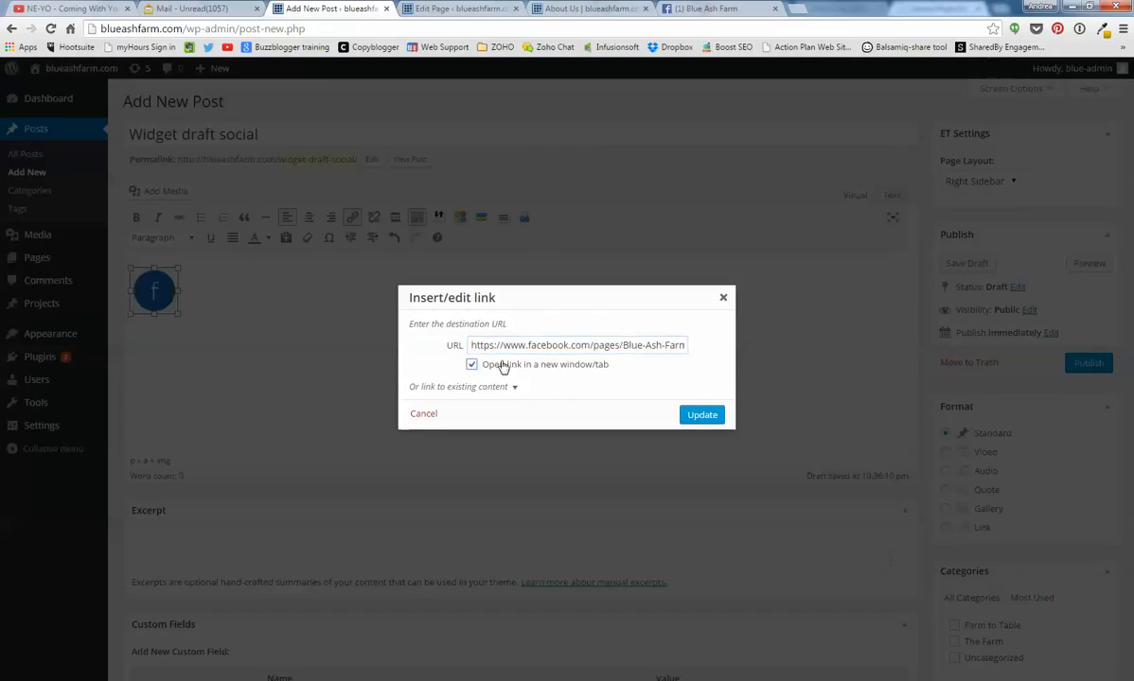
click(702, 416)
click(231, 294)
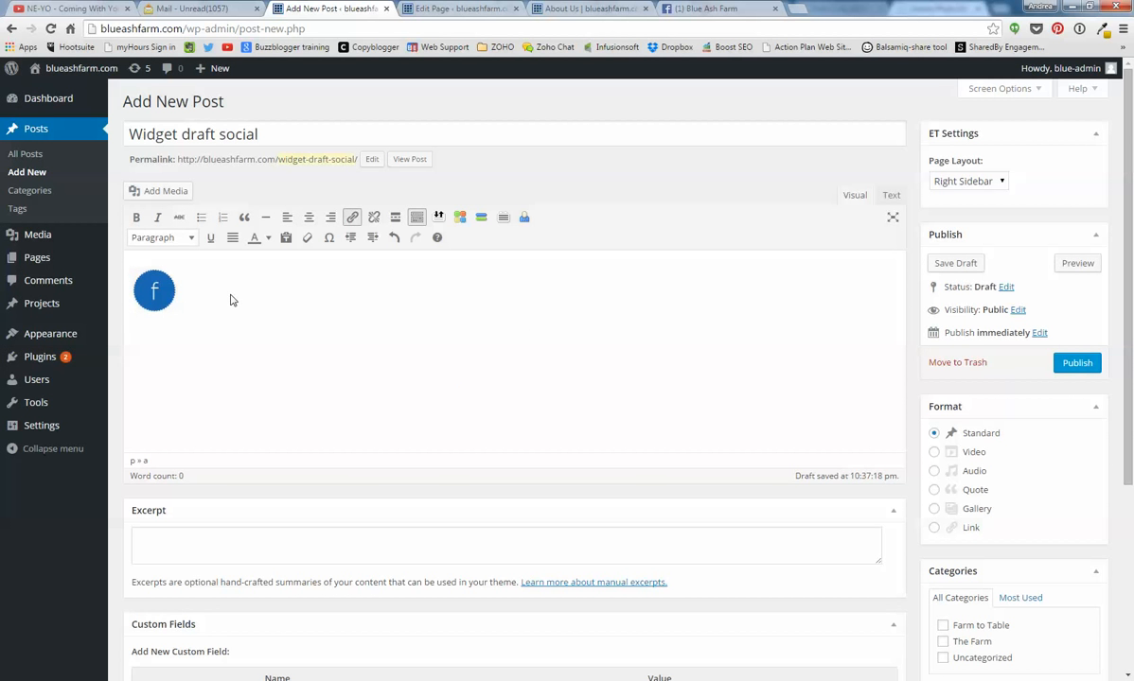
Upload Blue-ash-twitter70.jpg from the A screenshots folder to the post's media
click(167, 191)
click(201, 122)
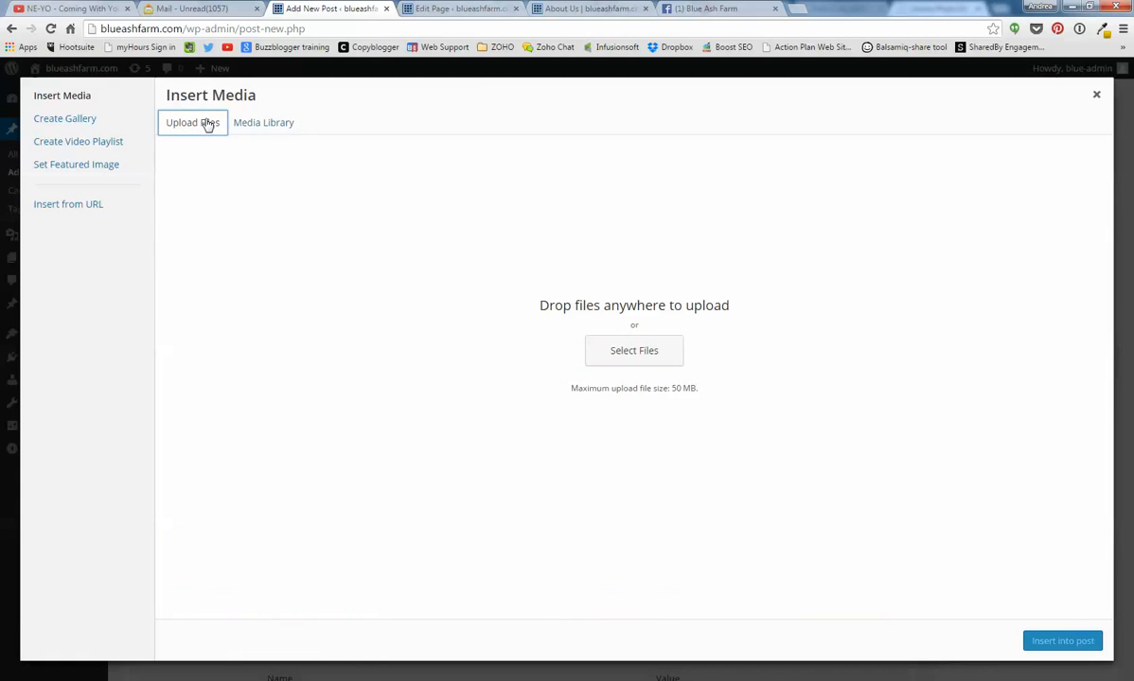
click(630, 351)
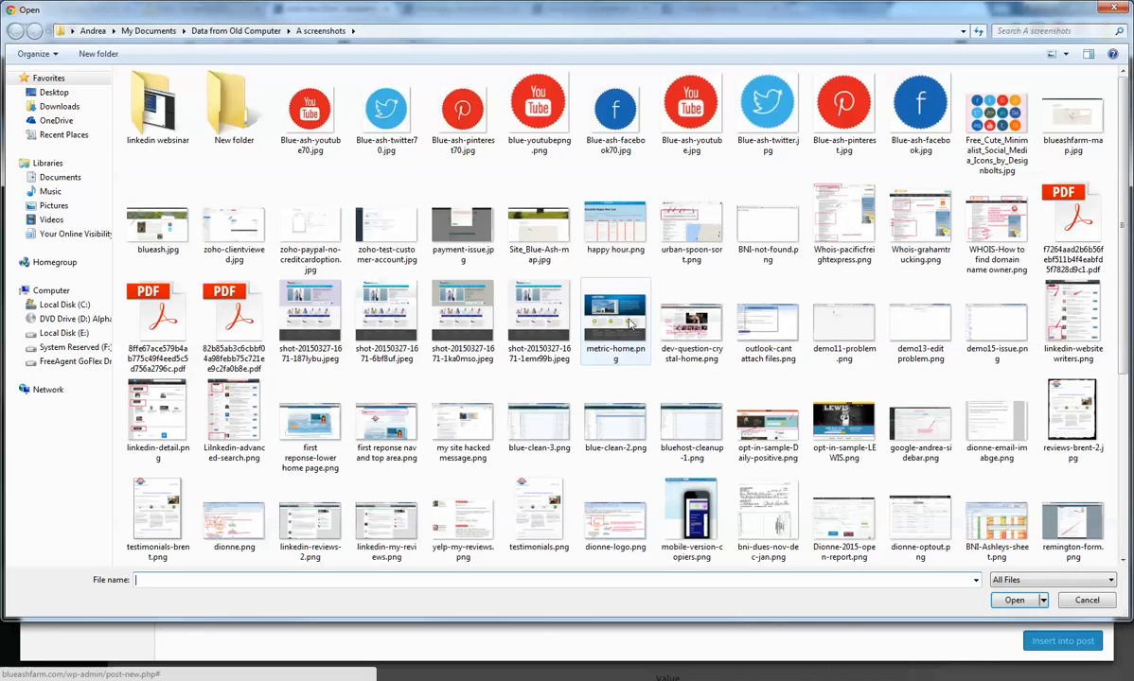
double_click(388, 130)
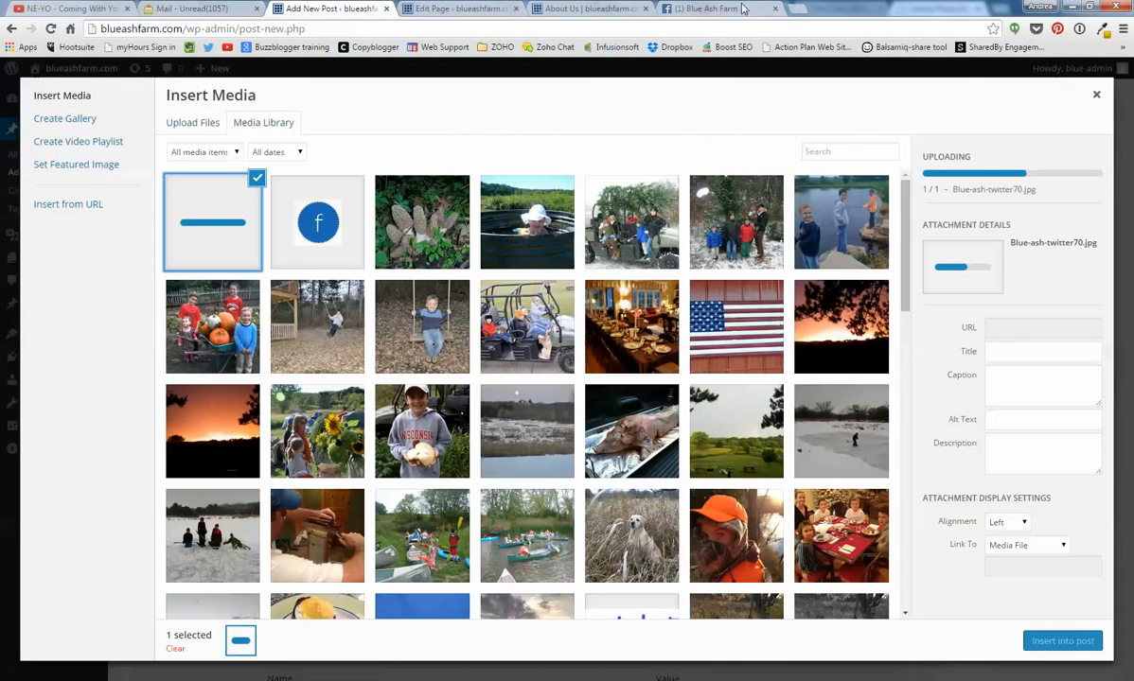
Open the farm's Twitter profile from the About Us sidebar icon and copy its web address
click(743, 8)
click(584, 9)
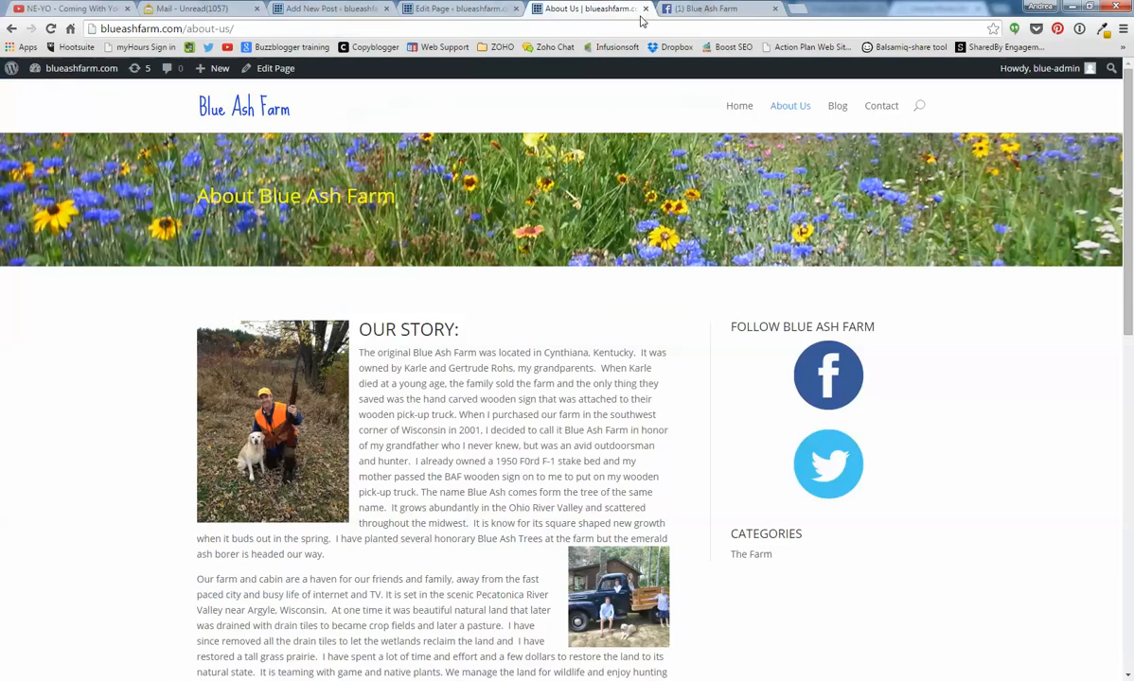
click(825, 463)
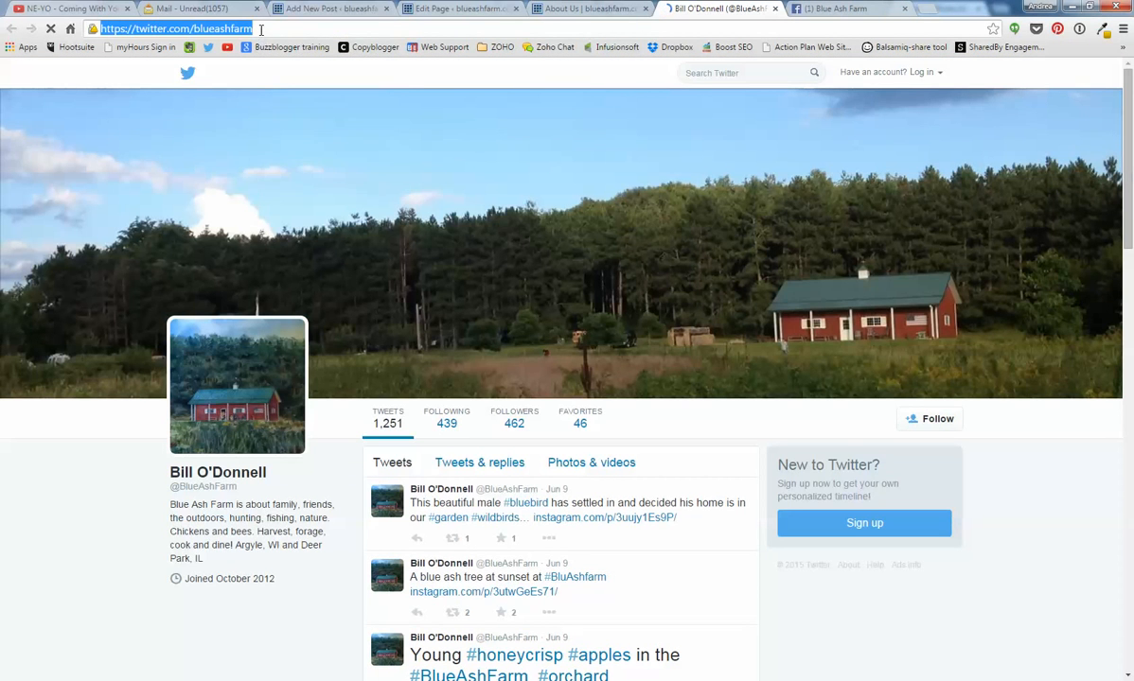
right_click(262, 30)
click(299, 81)
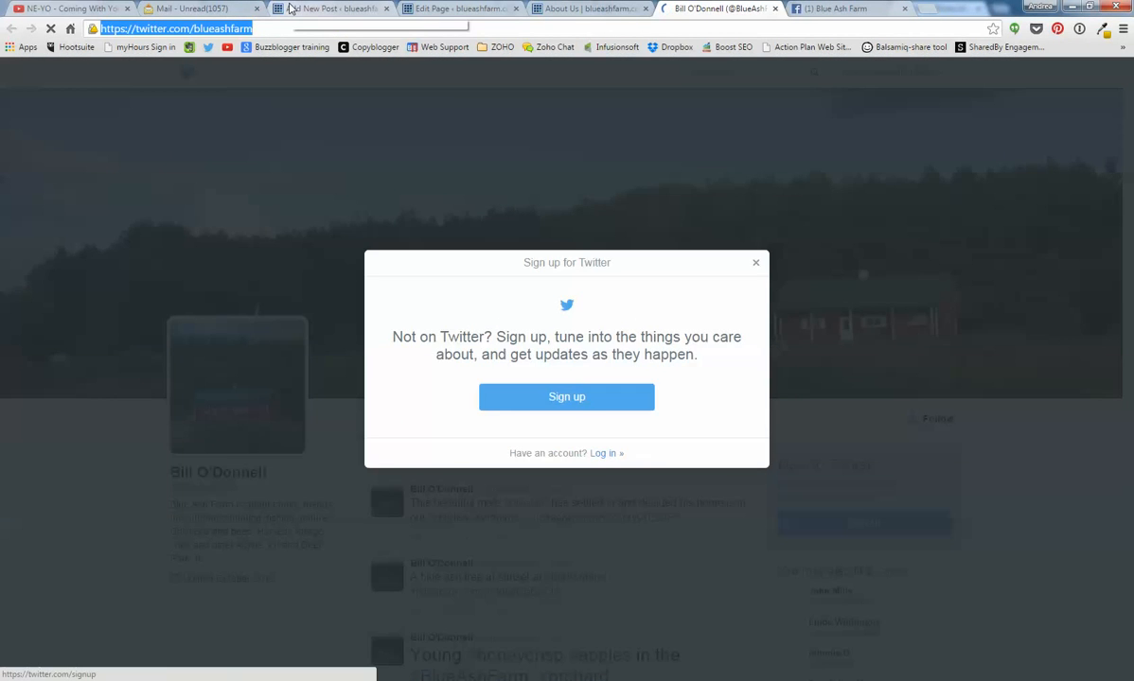
Insert the uploaded Blue-ash-twitter70 image into the draft post at full size with left alignment
click(292, 9)
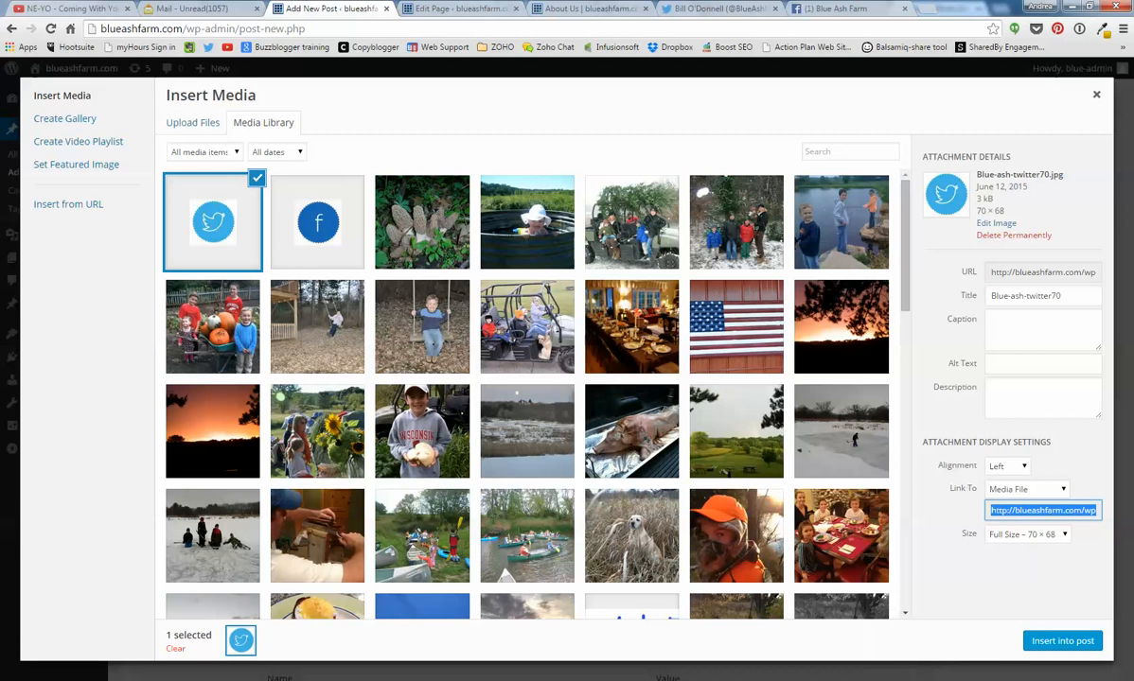
click(1060, 641)
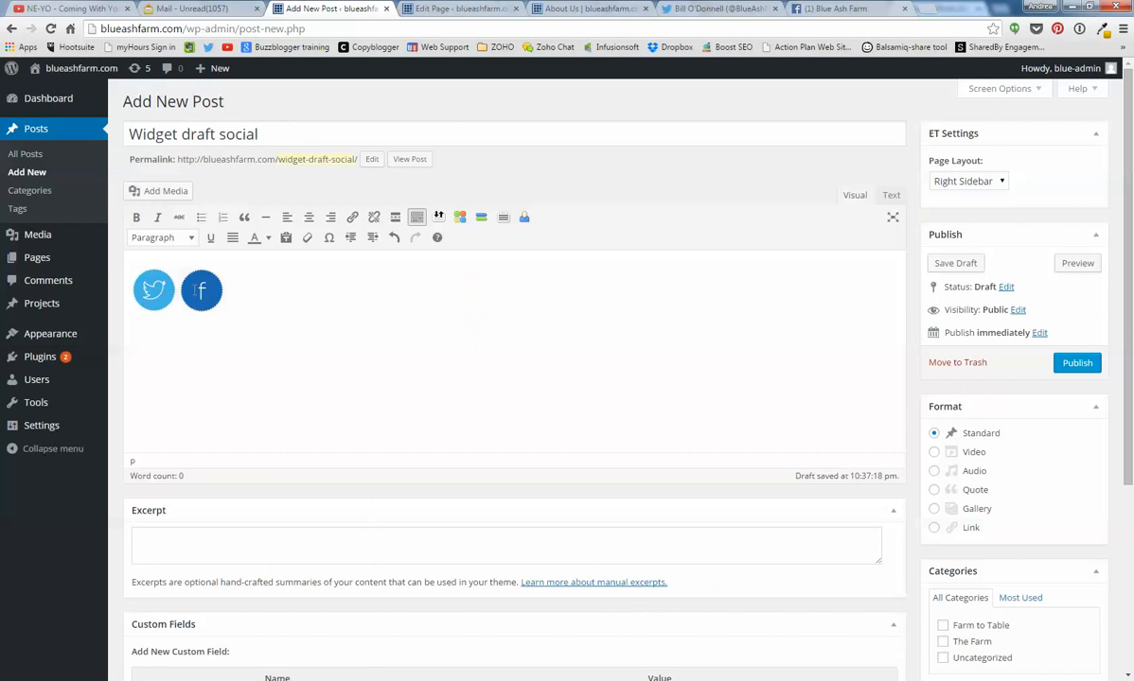
click(146, 292)
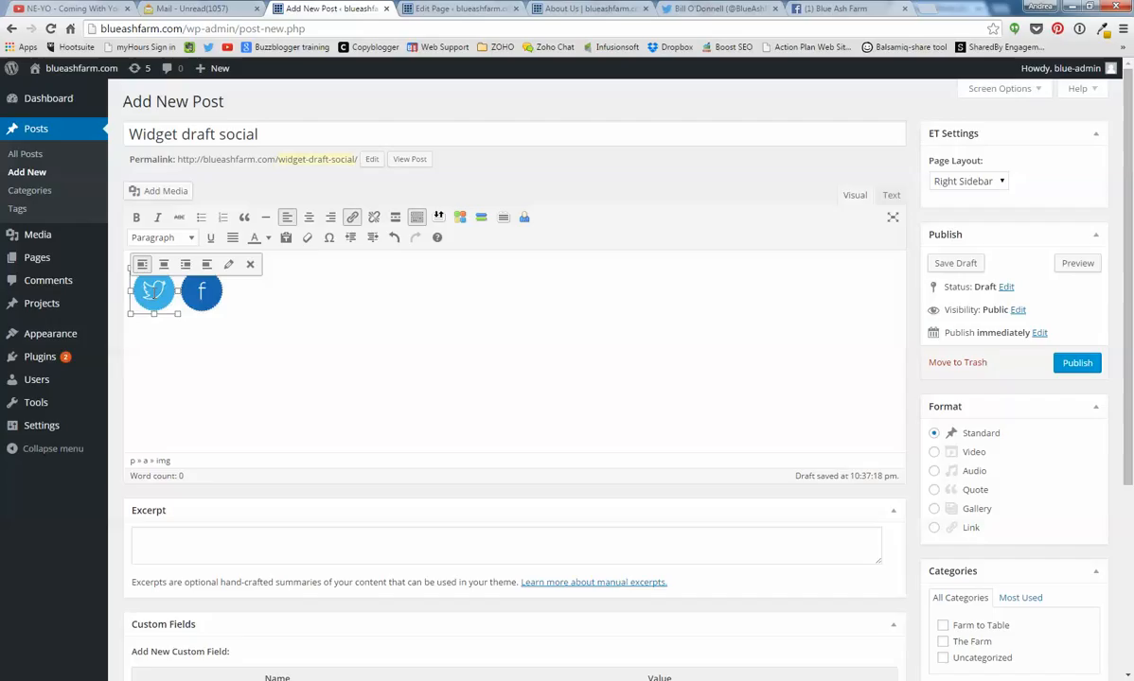
click(352, 219)
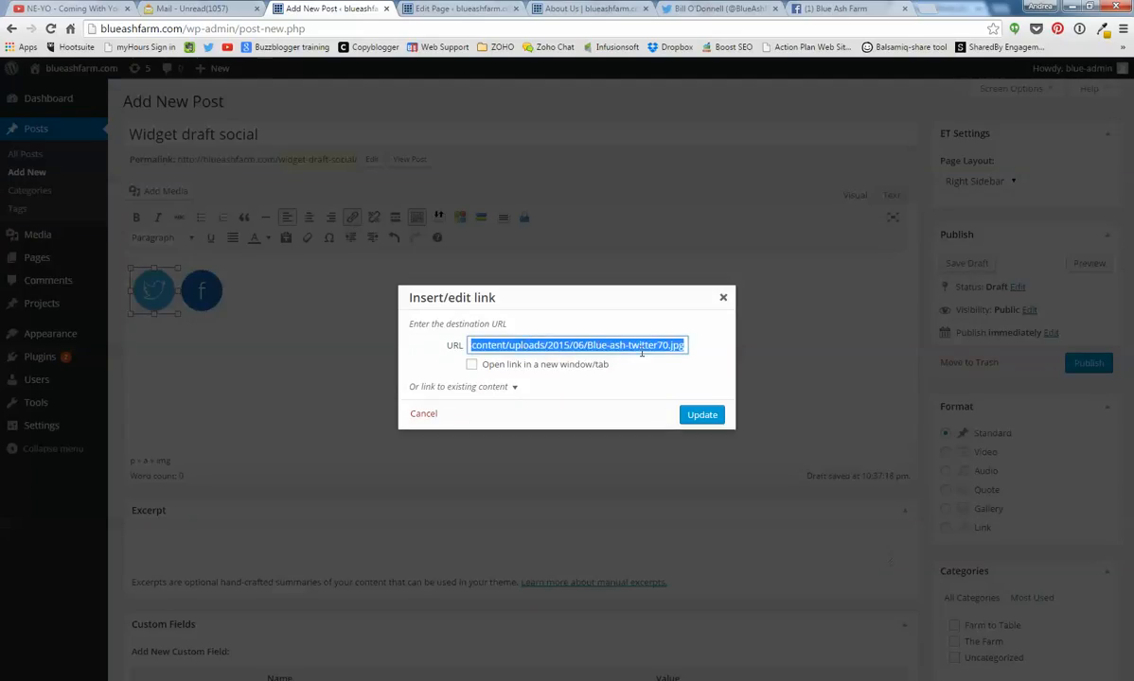
key(BackSpace)
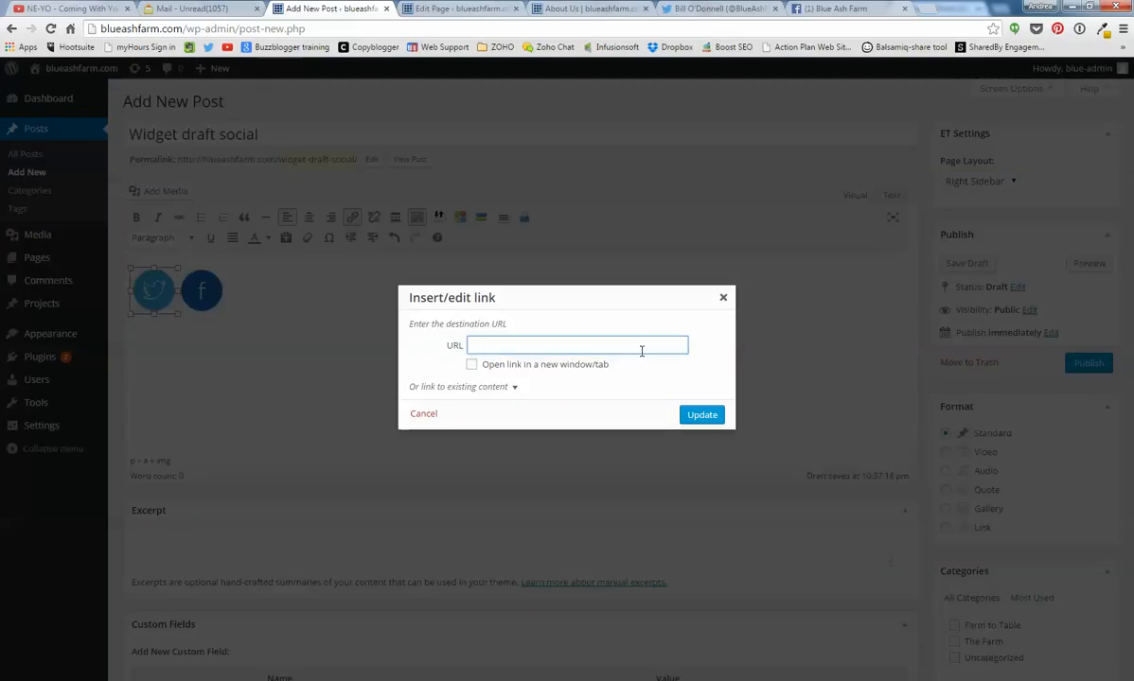
key(ctrl+v)
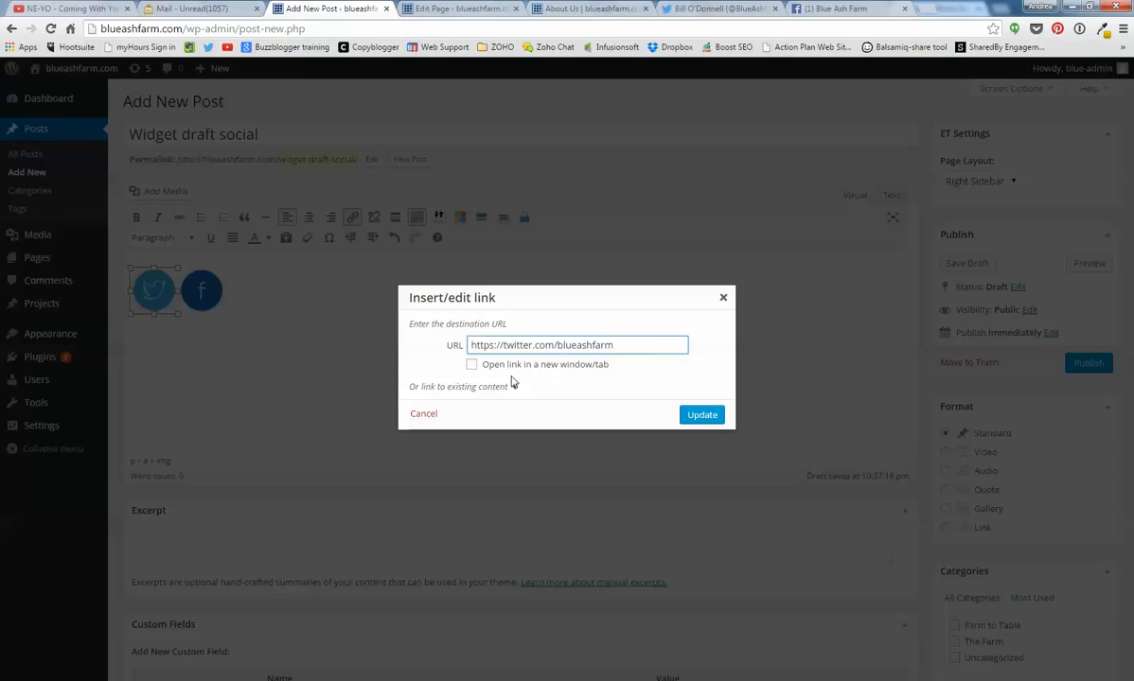
click(471, 365)
click(702, 414)
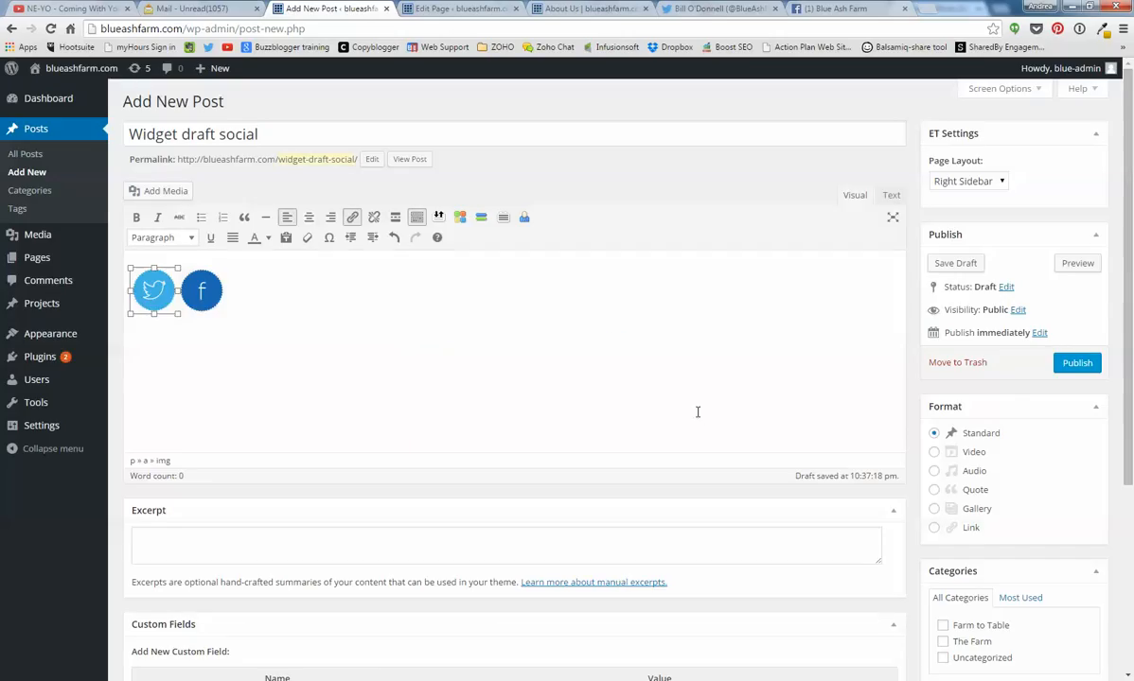
click(292, 313)
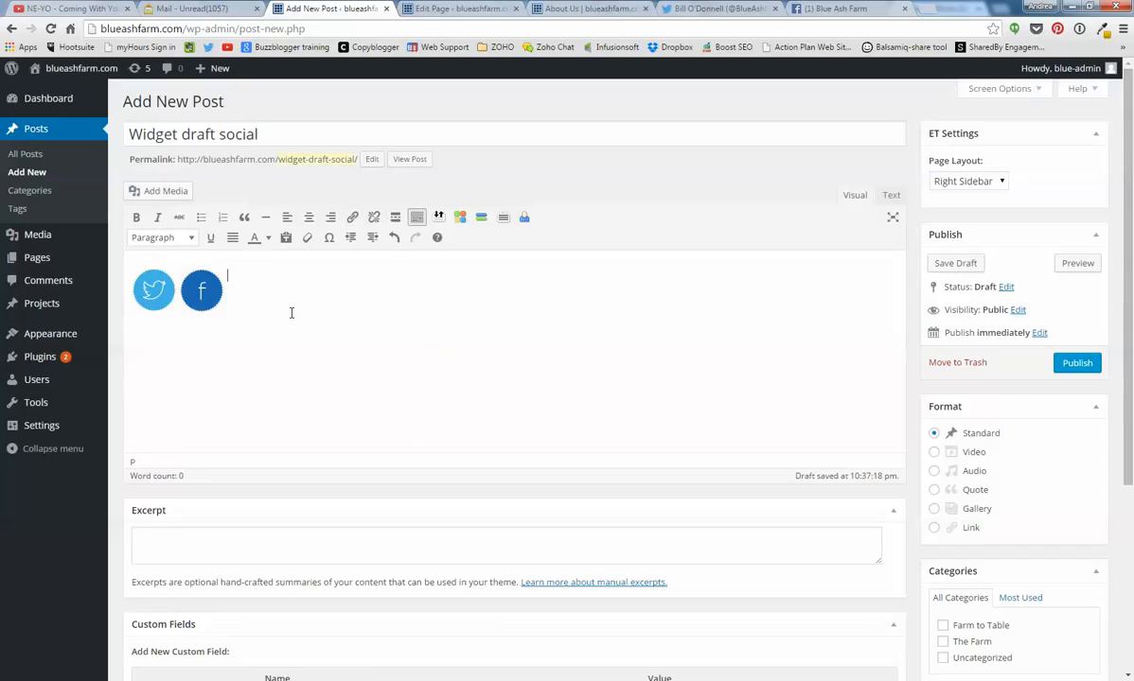
Upload Blue-ash-youtube70.jpg from the A screenshots folder and insert it into the draft post at full size with left alignment
click(163, 190)
click(199, 126)
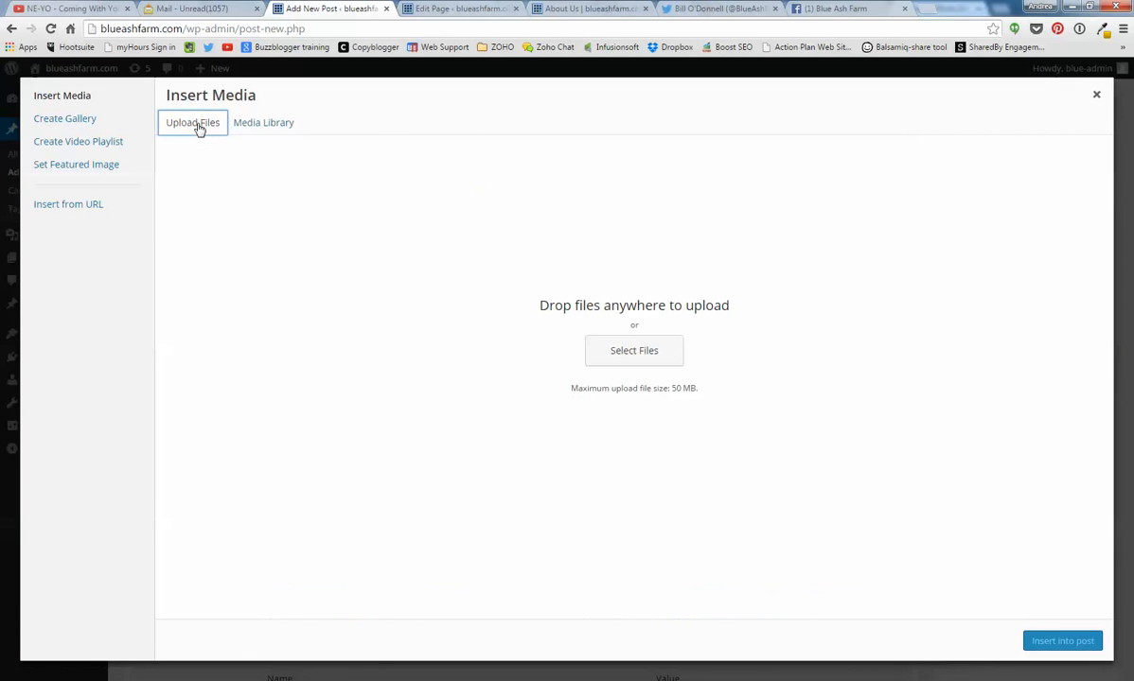
click(625, 356)
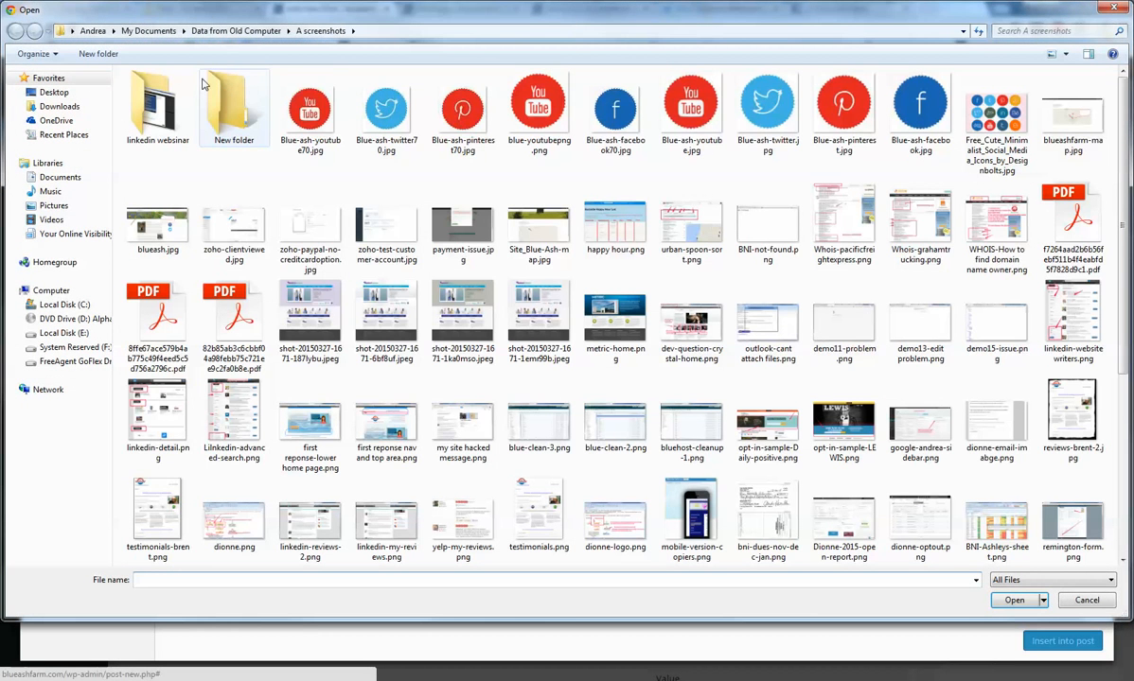
key(Escape)
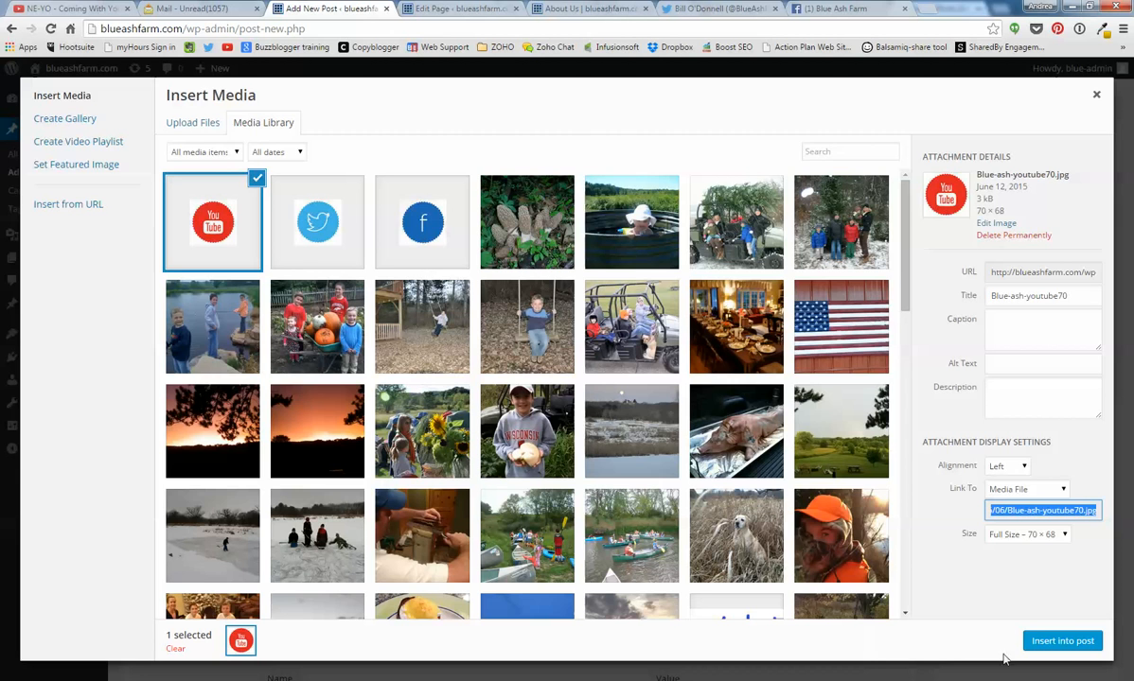
click(1062, 642)
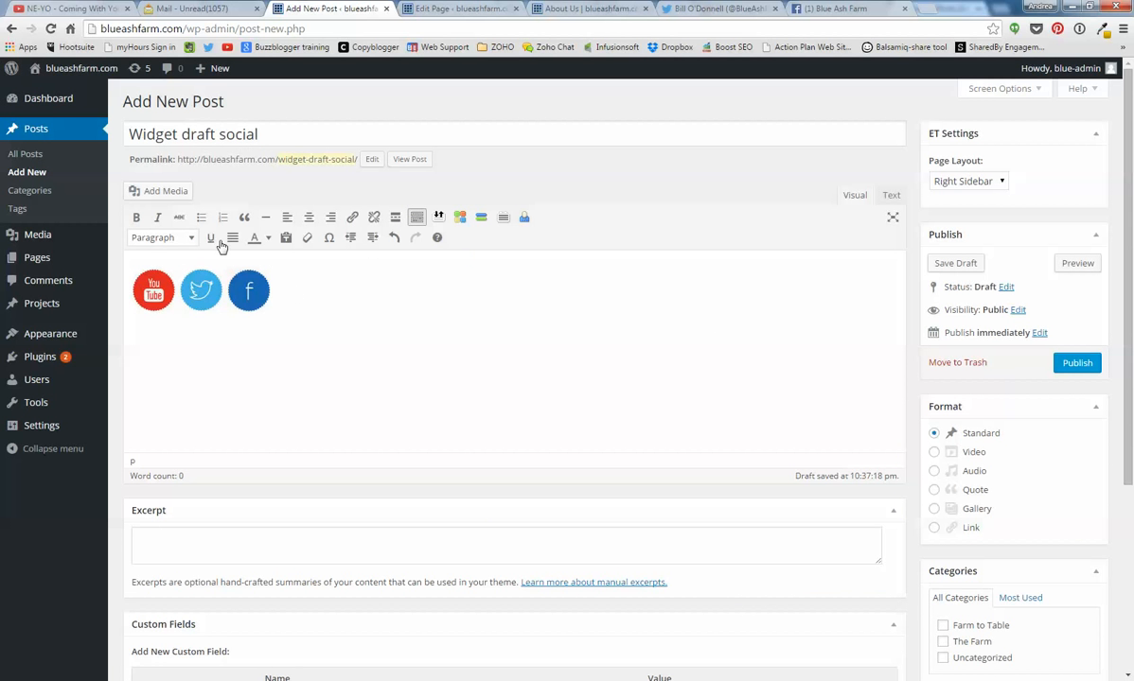
Upload Blue-ash-pinterest70.jpg from the A screenshots folder and insert it into the draft post with left alignment
click(151, 191)
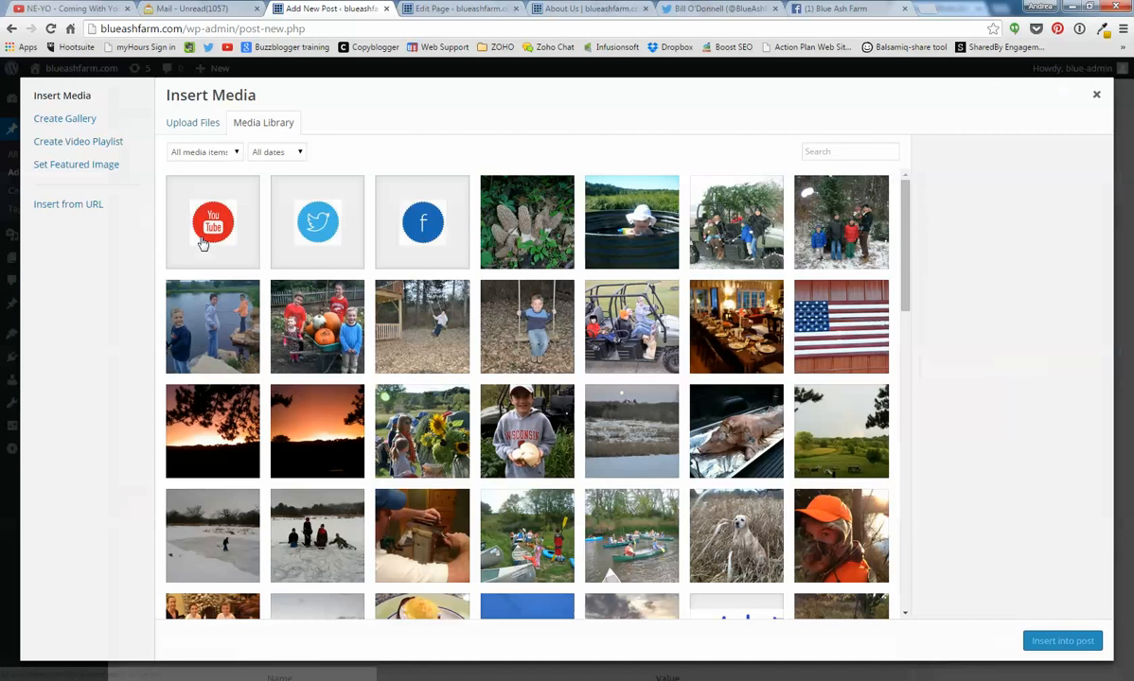
click(197, 123)
click(624, 367)
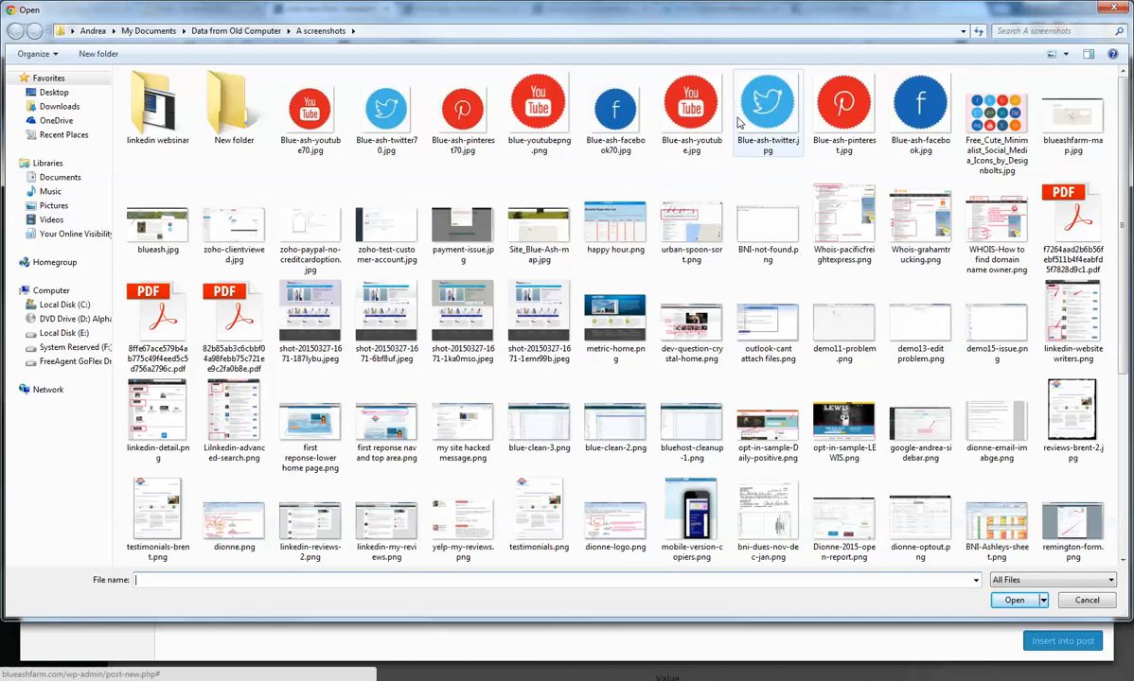
double_click(463, 106)
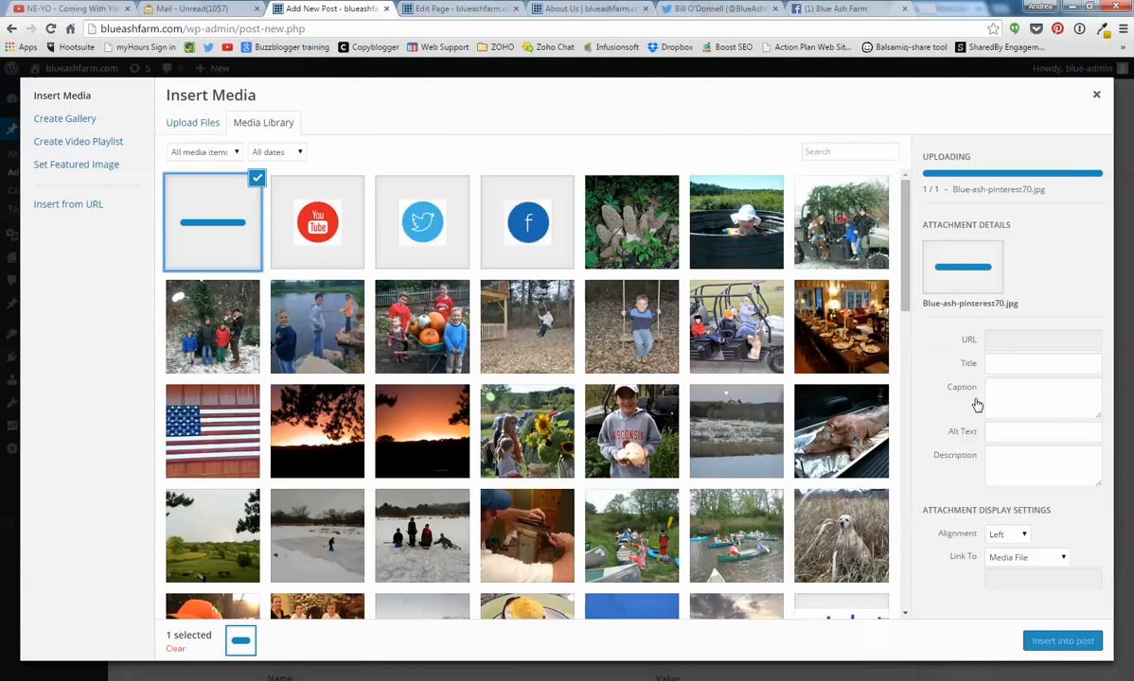
click(1062, 642)
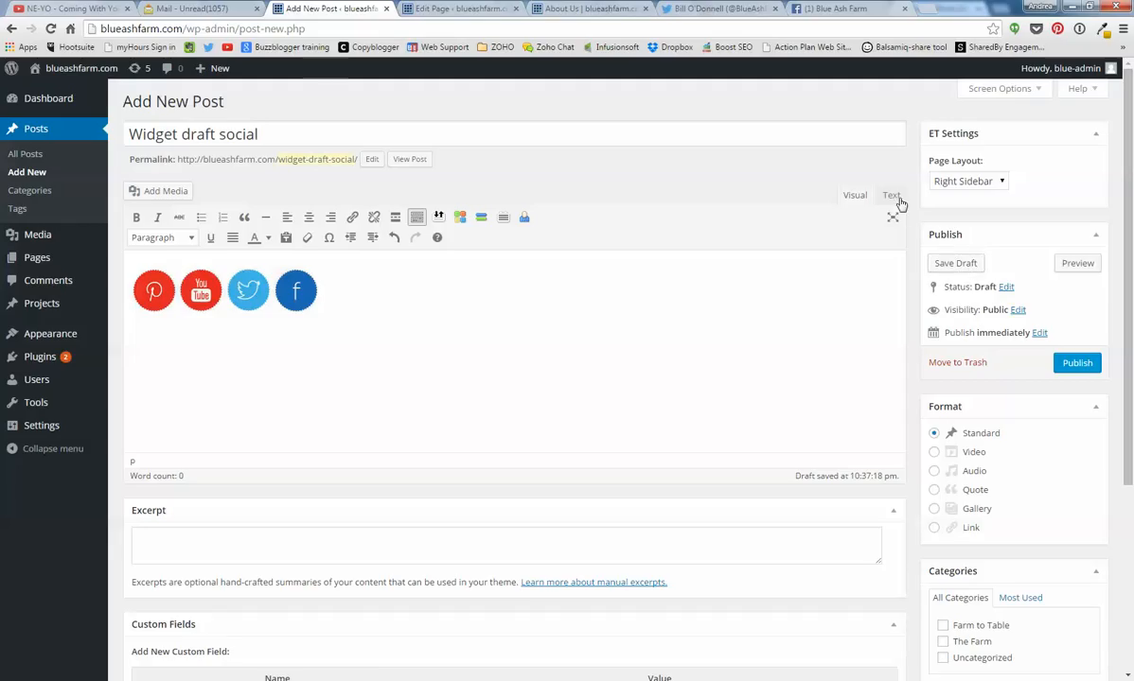
Save the draft post and copy the complete HTML code of its four social icons
click(954, 265)
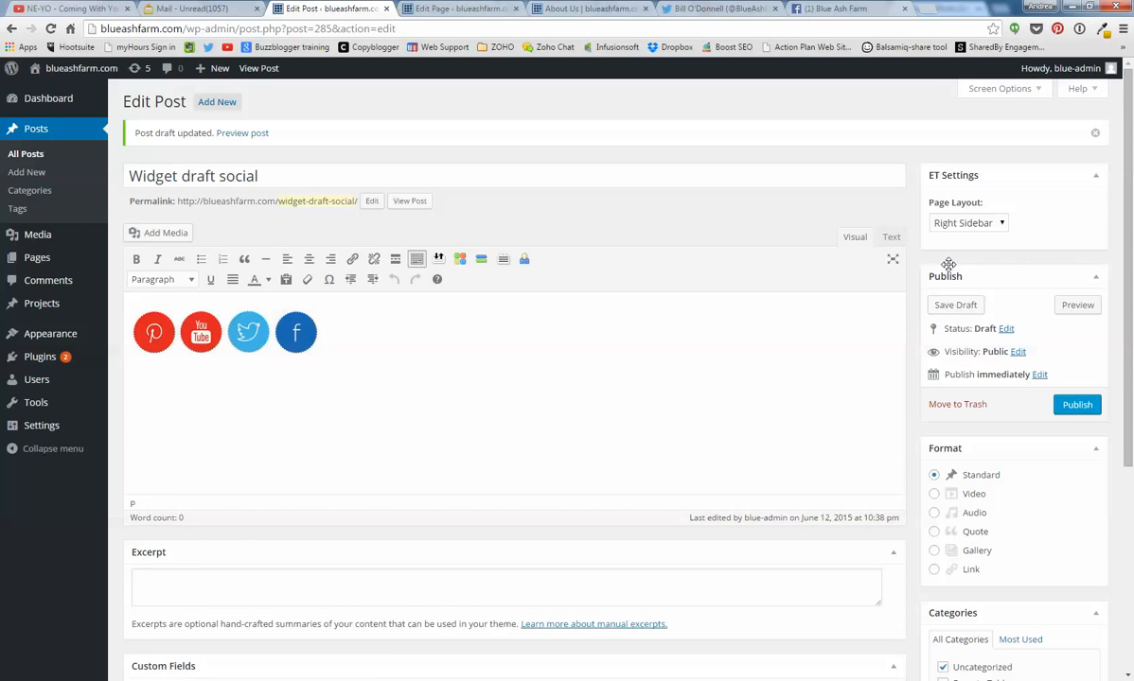
click(891, 238)
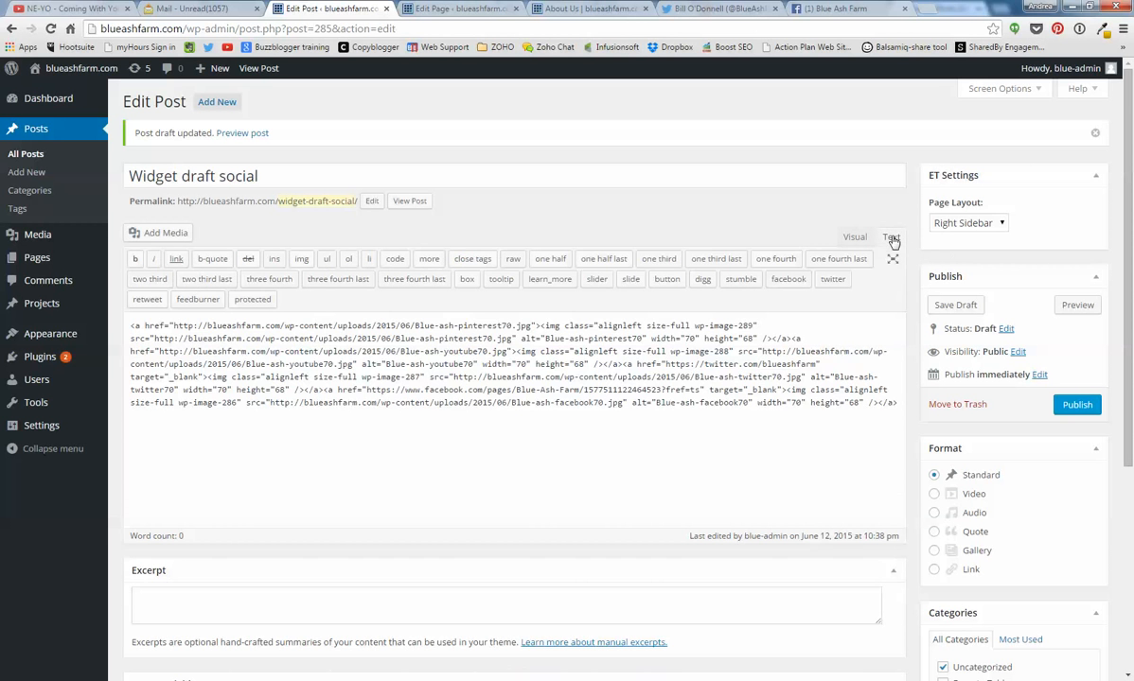
drag(130, 325, 895, 403)
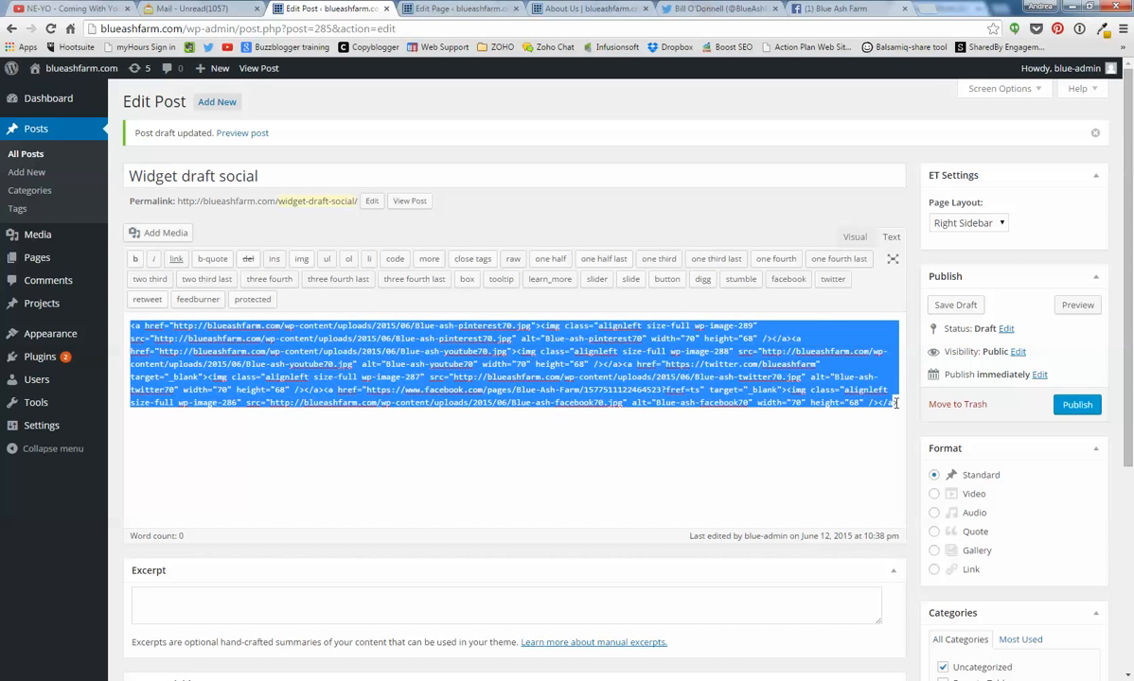
right_click(735, 364)
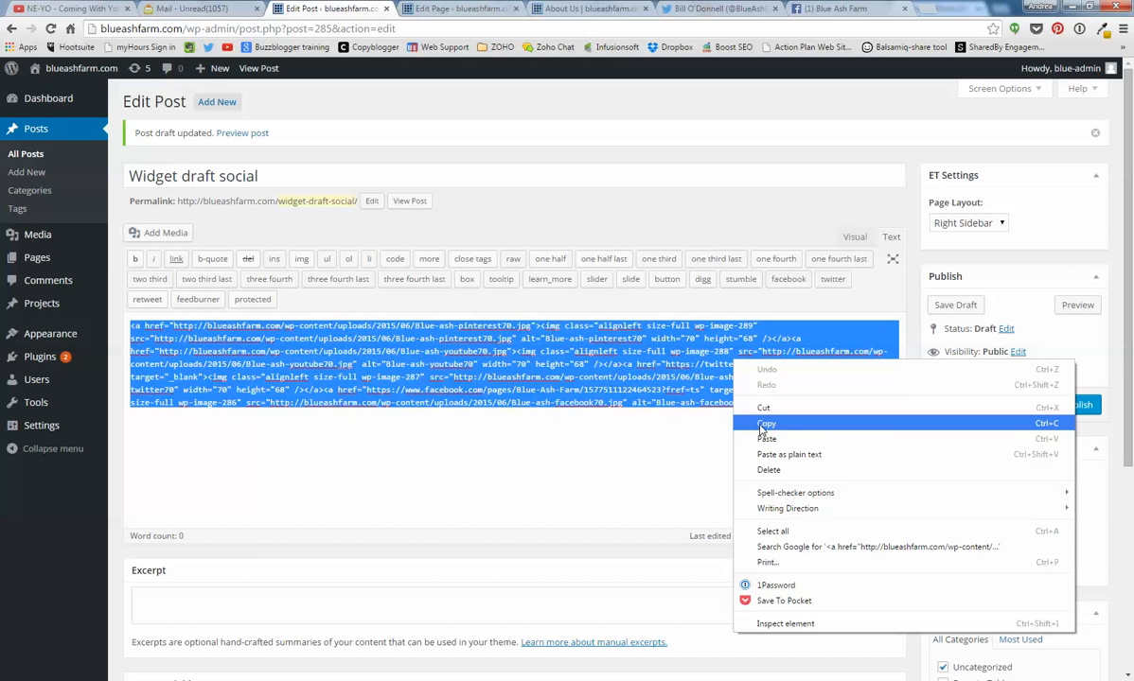
click(764, 424)
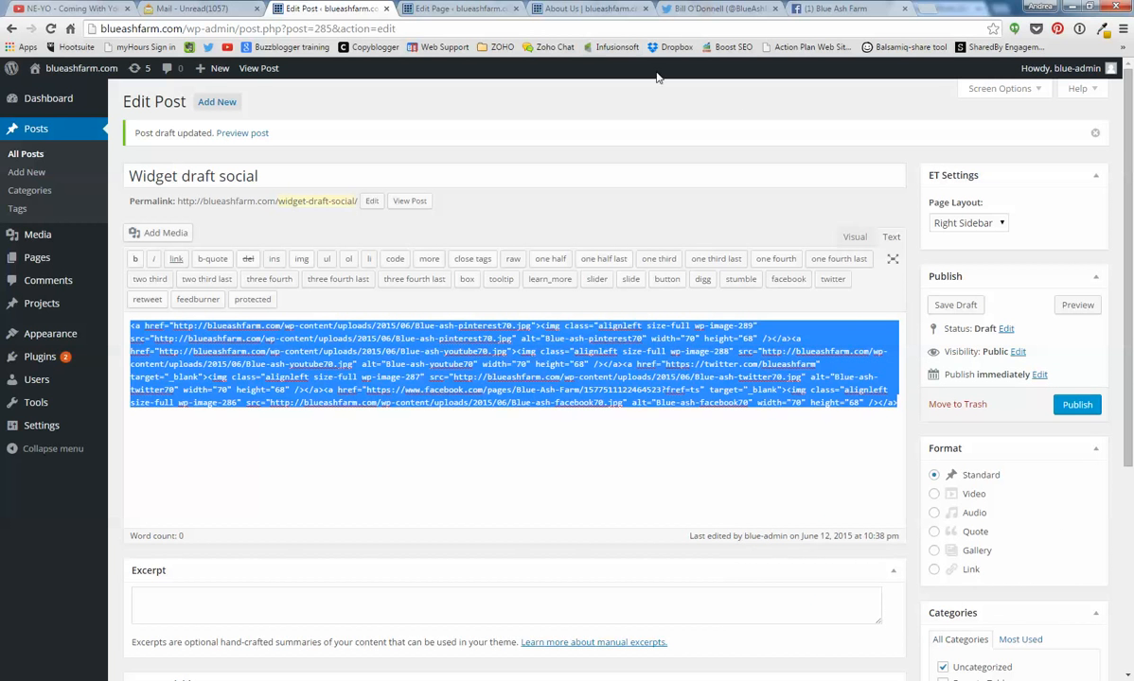
Add a Text widget below Categories in the site's Sidebar widget area and paste the copied icon HTML into it
click(456, 9)
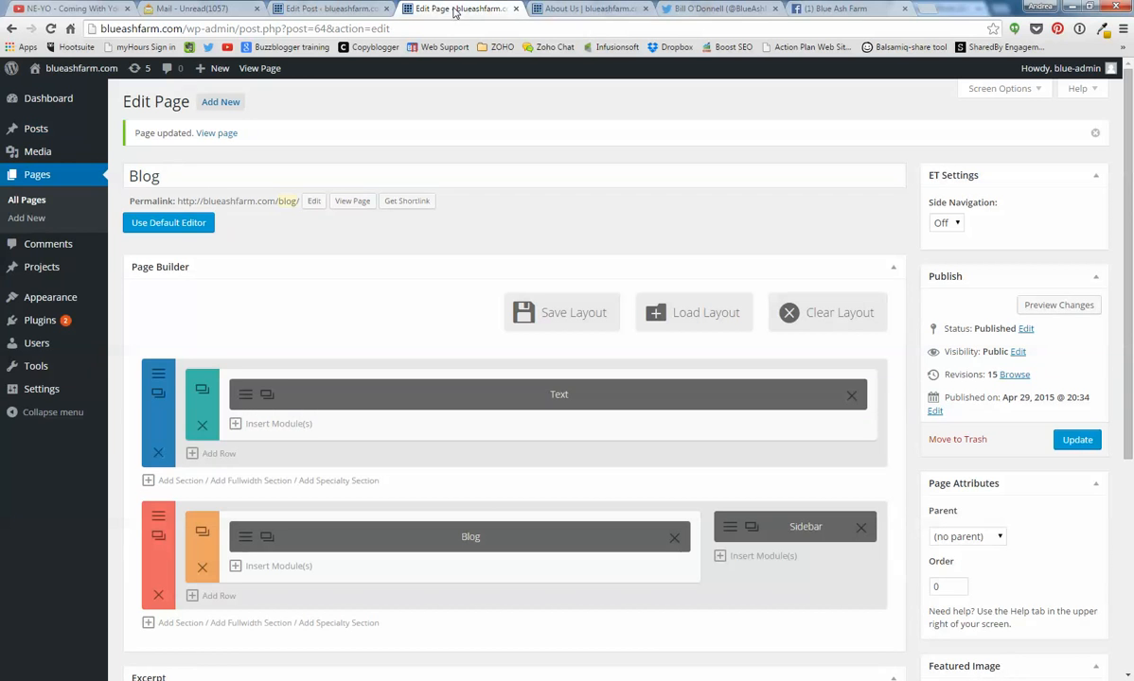
mouse_move(41, 301)
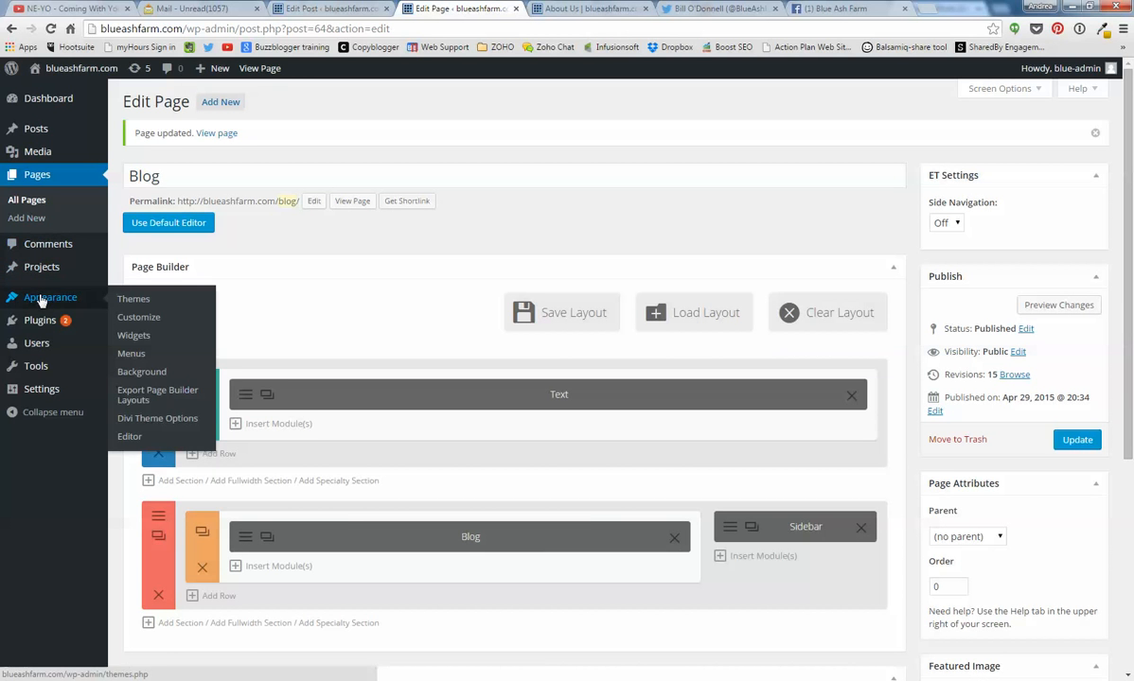
click(128, 338)
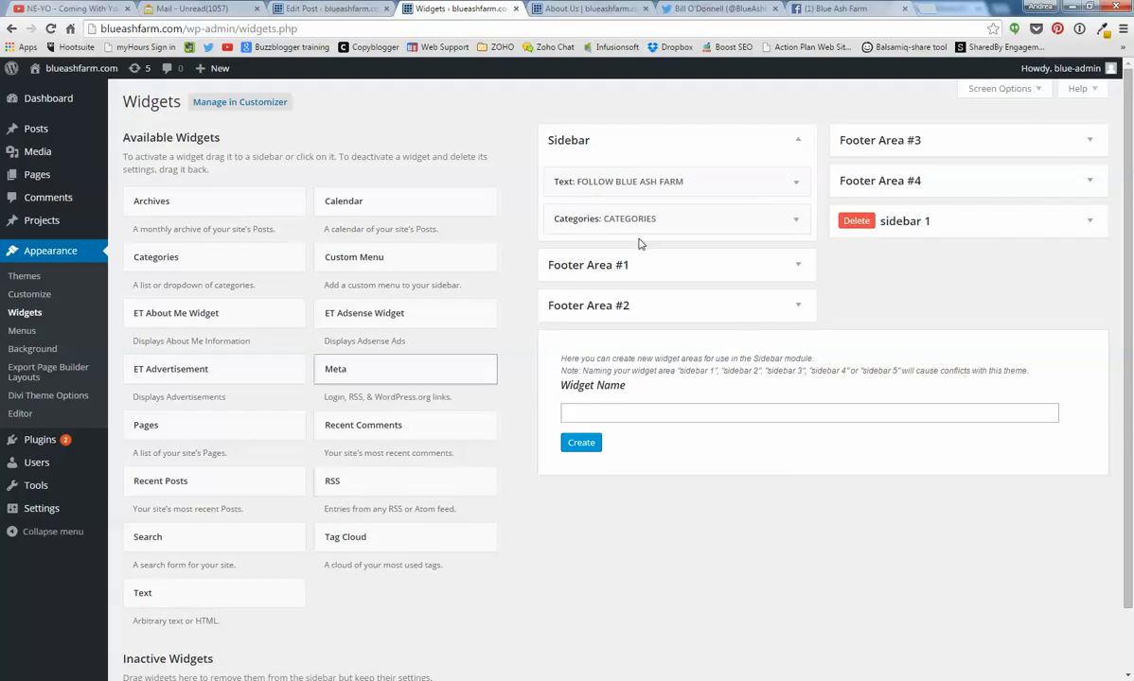
drag(161, 596, 595, 247)
click(565, 337)
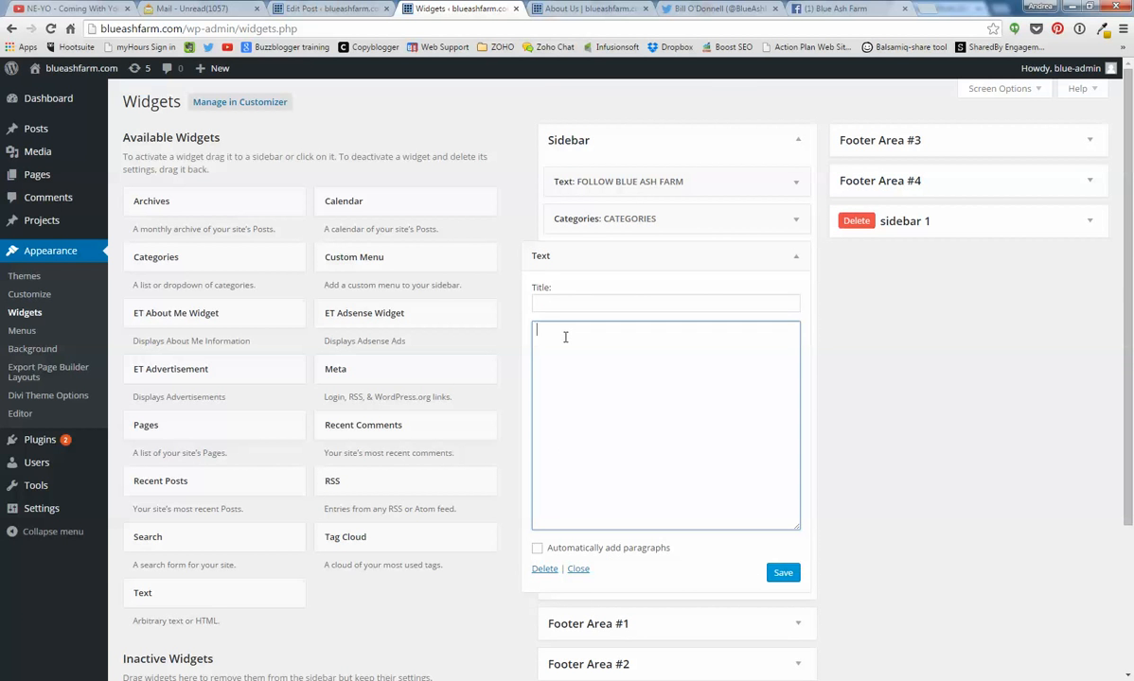
key(ctrl+v)
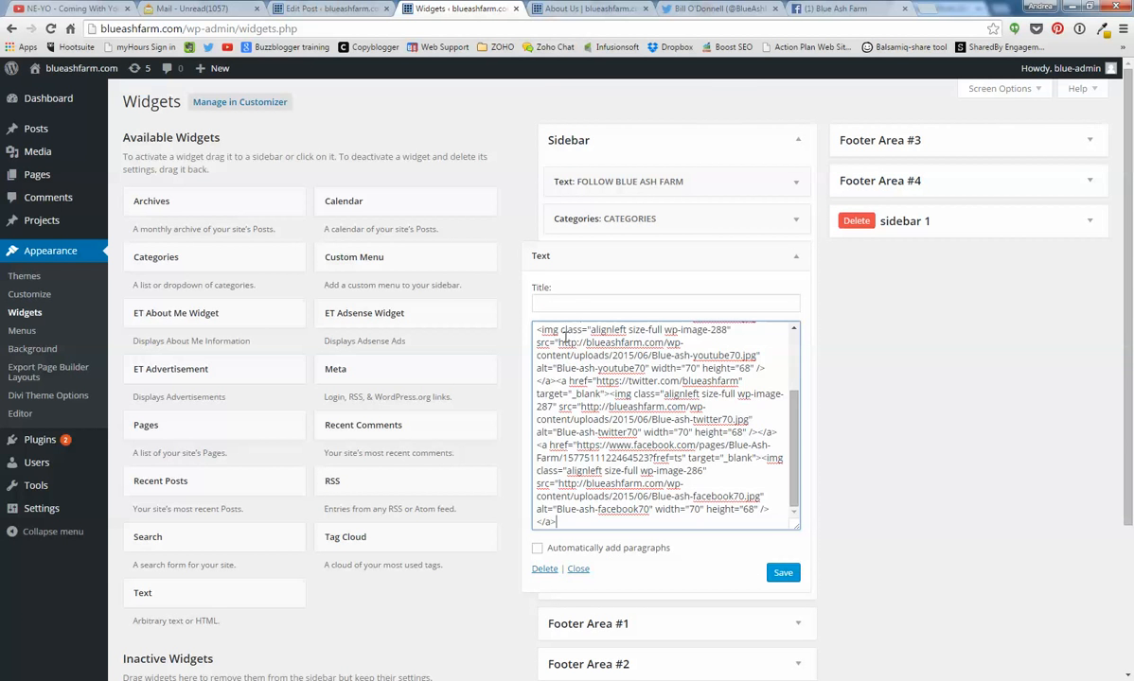
Title the Sidebar area's new Text widget NEW SOCIAL, save it and close it
click(565, 304)
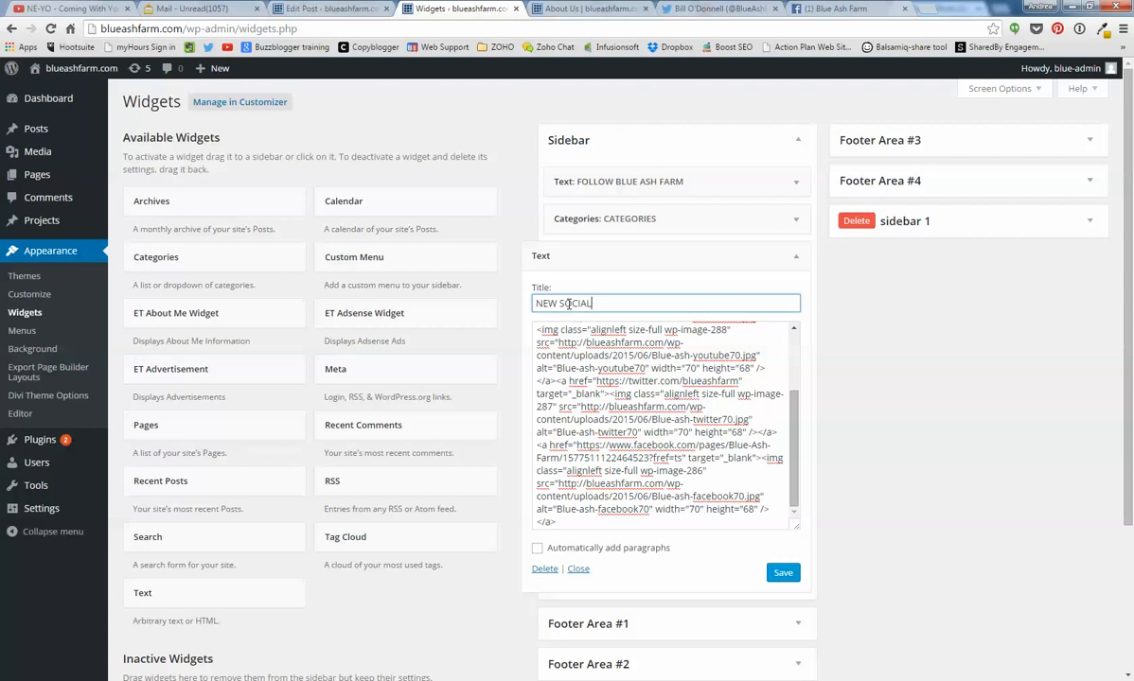
click(781, 573)
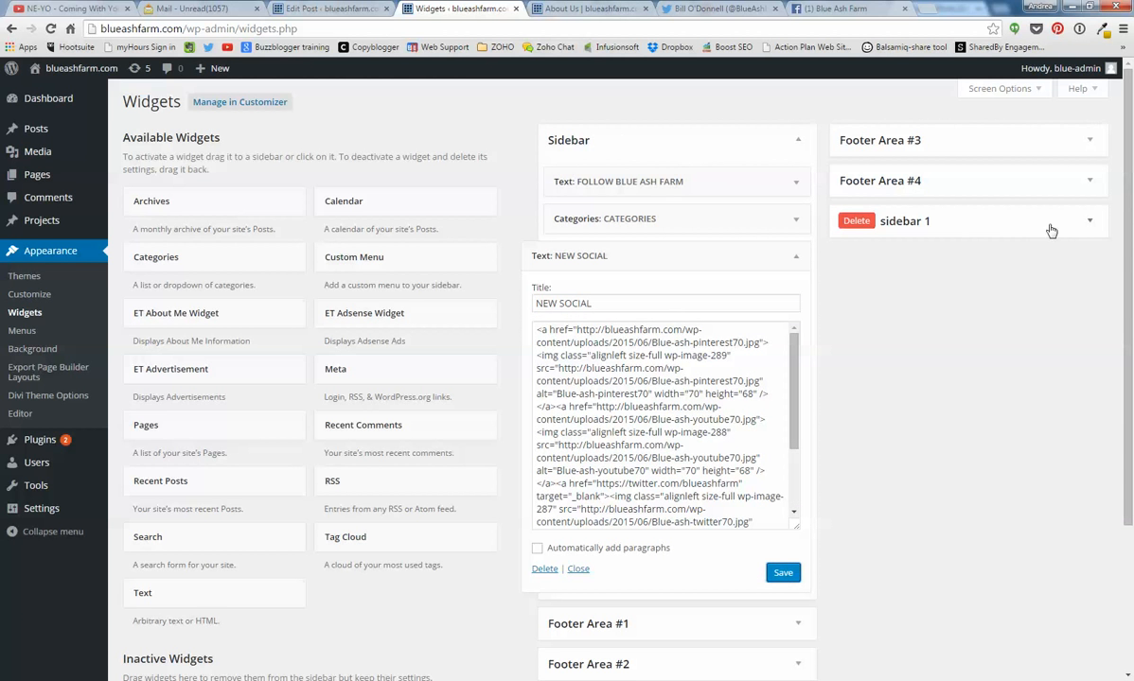
click(578, 568)
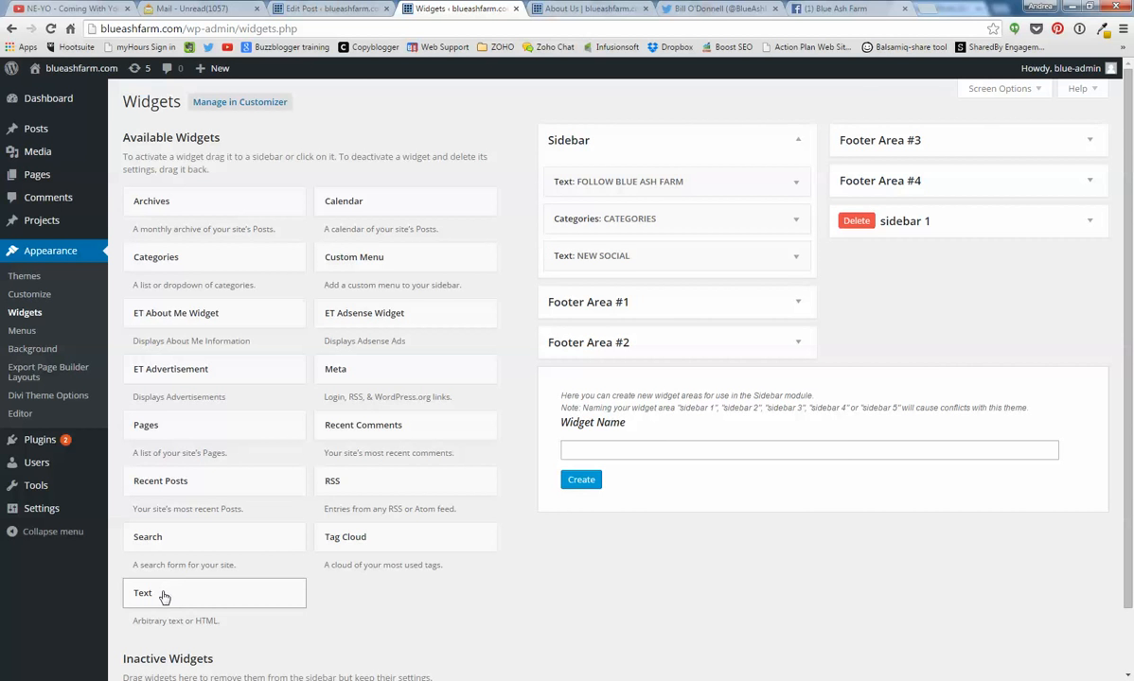
Add another Text widget above the existing widgets in the sidebar 1 widget area
drag(163, 597, 892, 236)
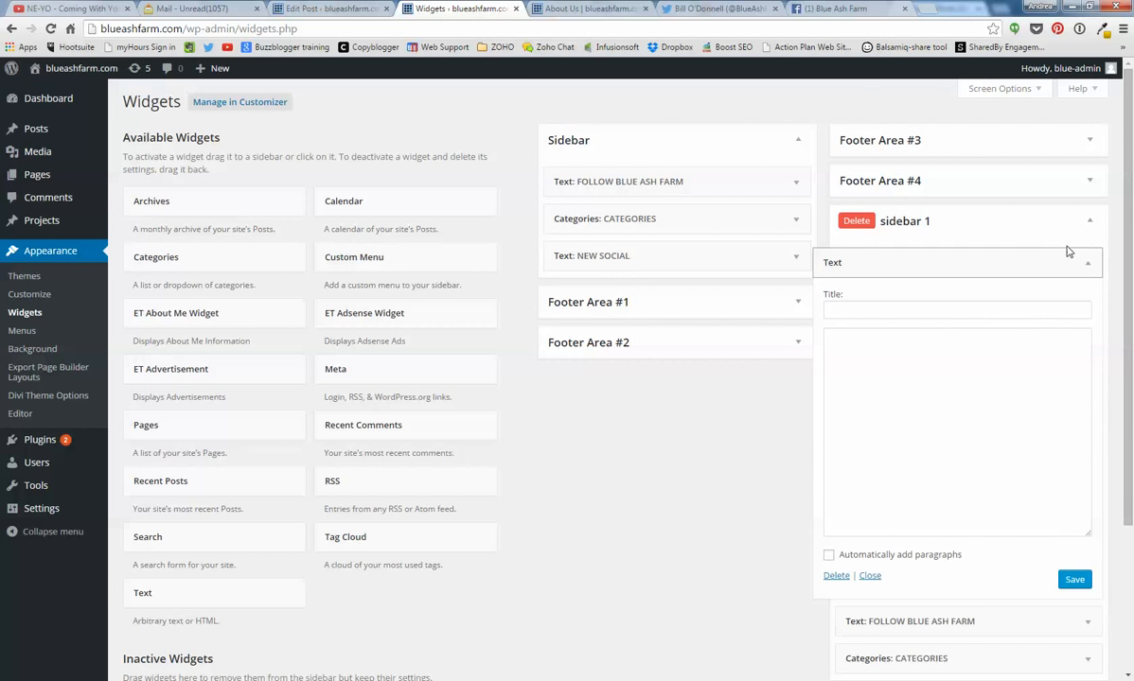
click(1090, 227)
click(1089, 227)
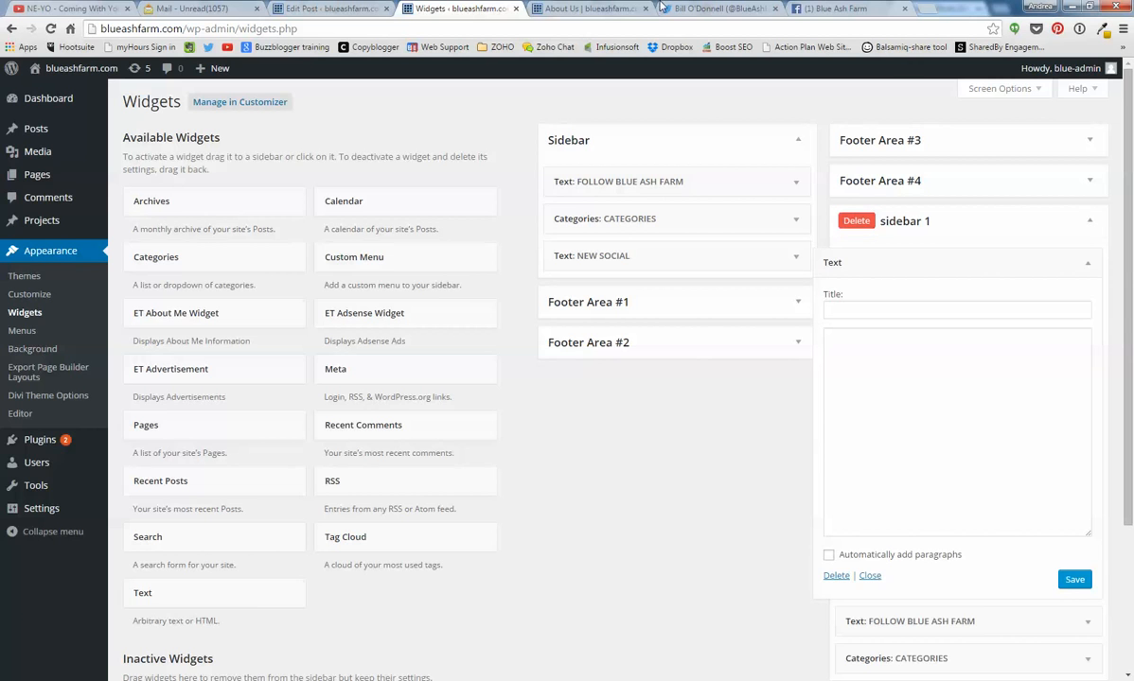
Reload the About Us page and check which widgets its sidebar shows
click(601, 10)
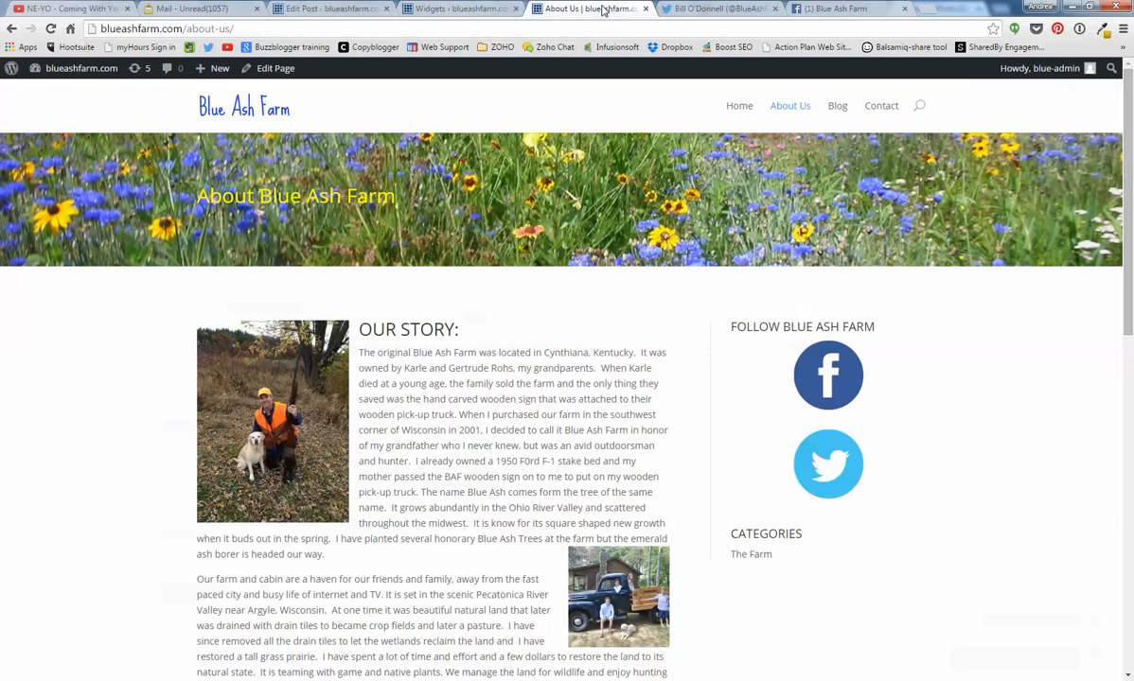
click(50, 28)
scroll(1009, 539, down, 3)
scroll(998, 522, up, 3)
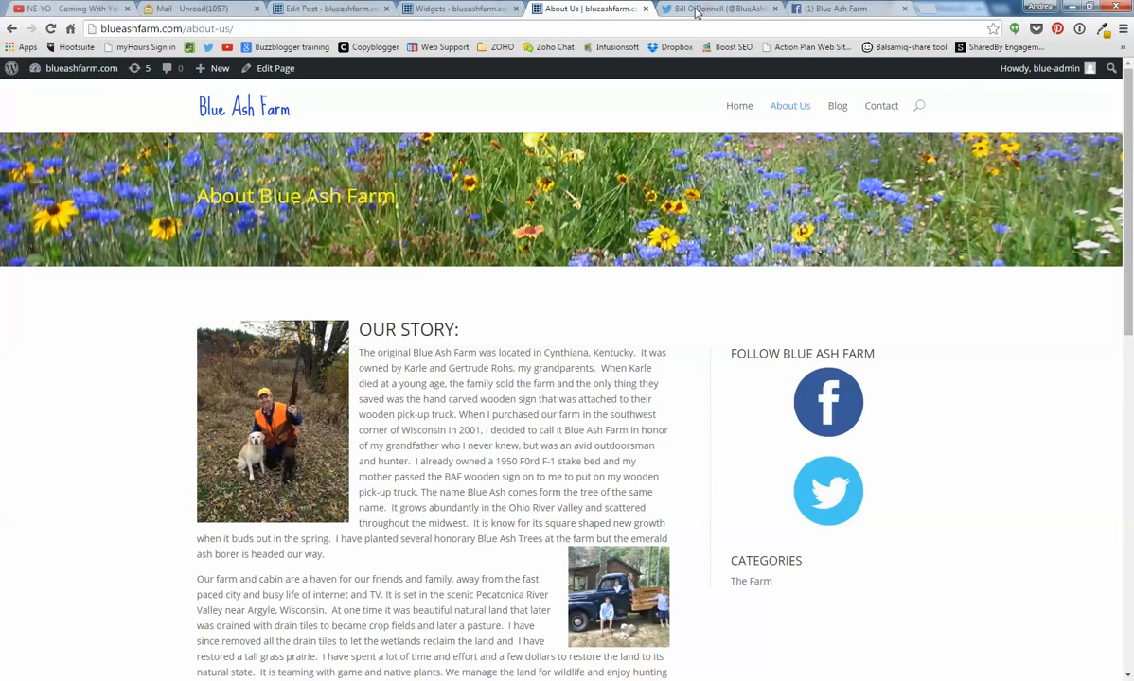
Paste the icon HTML into the new Text widget in sidebar 1, title it NEW SOCIAL and save it
click(499, 10)
click(868, 310)
click(865, 353)
key(ctrl+v)
click(868, 310)
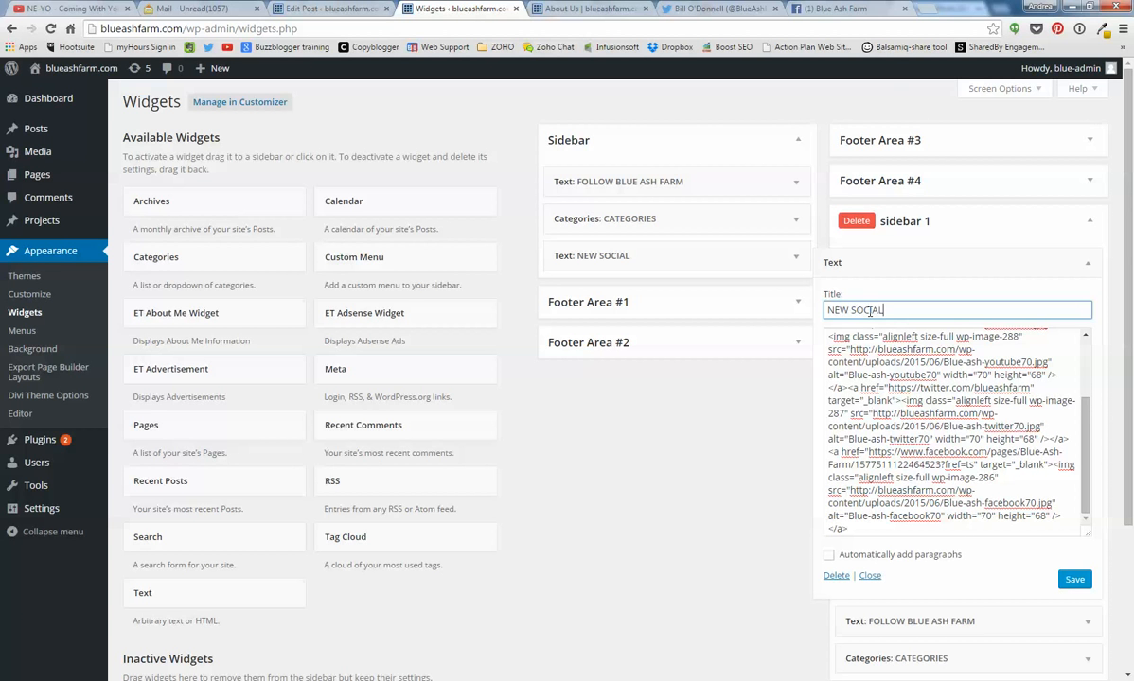
click(1074, 580)
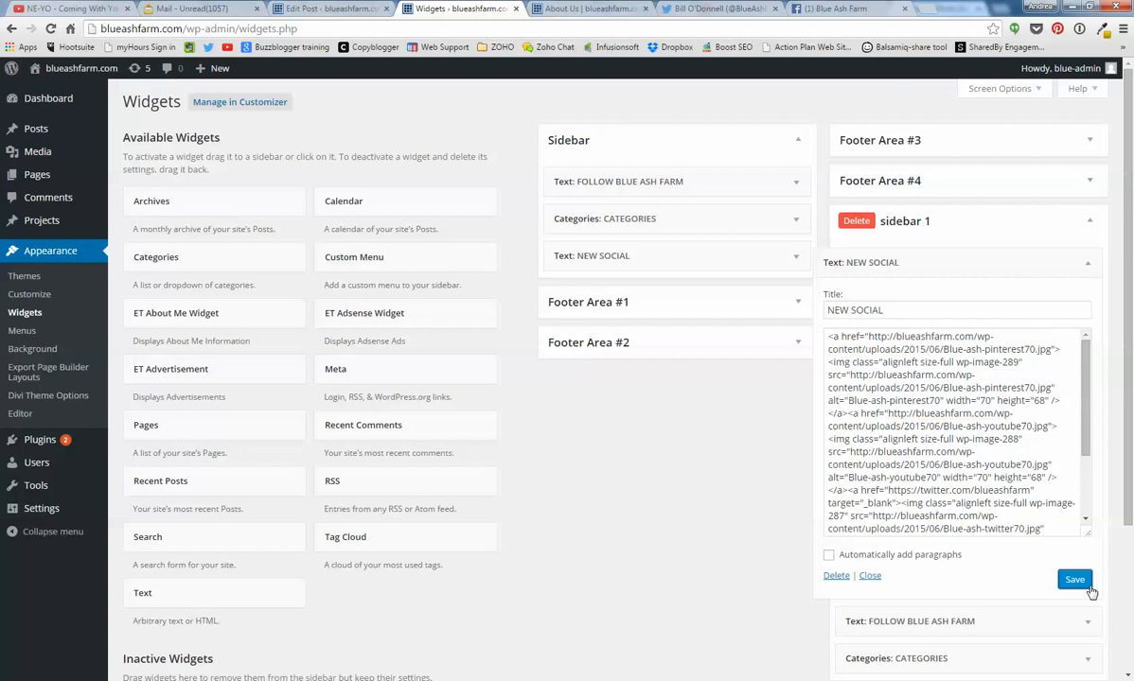
Reload the About Us page to examine how the NEW SOCIAL icons are laid out in the sidebar
click(580, 10)
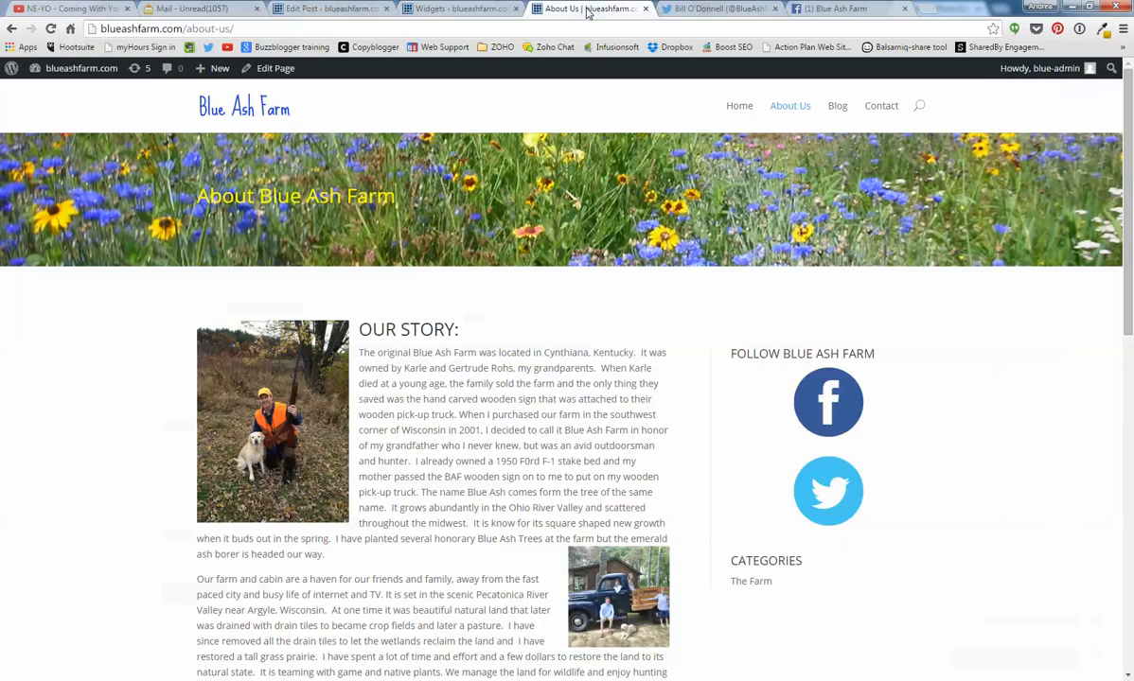
click(50, 28)
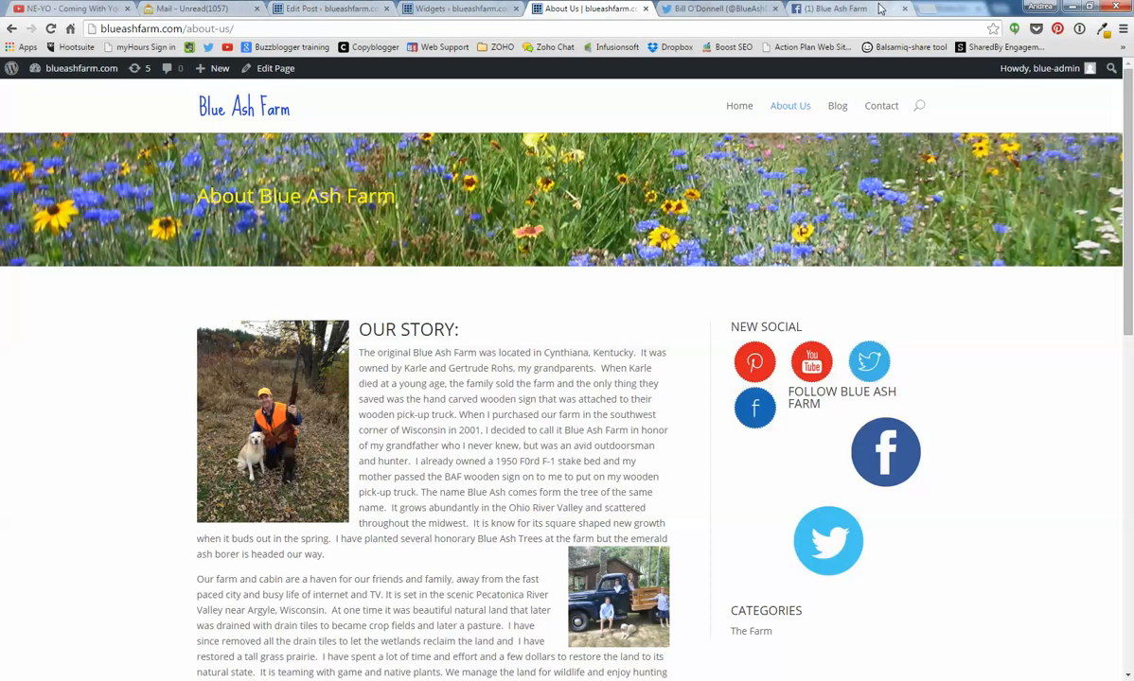
Return to the Widget draft social post and show its content in the visual editor
click(435, 7)
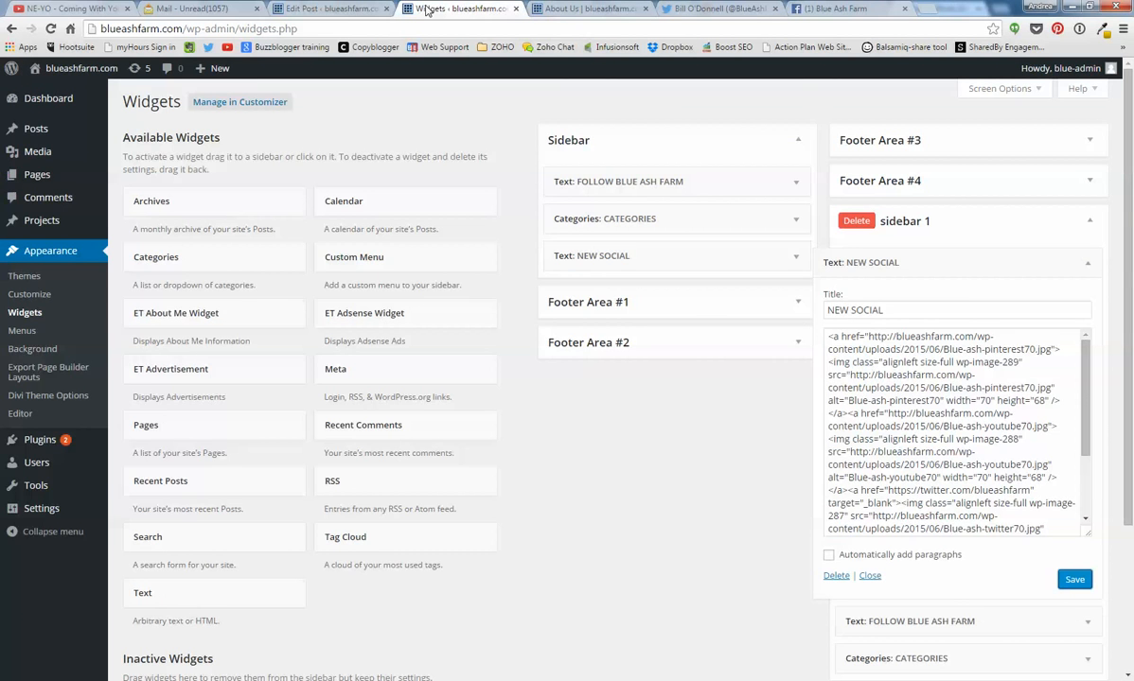
click(326, 7)
click(480, 389)
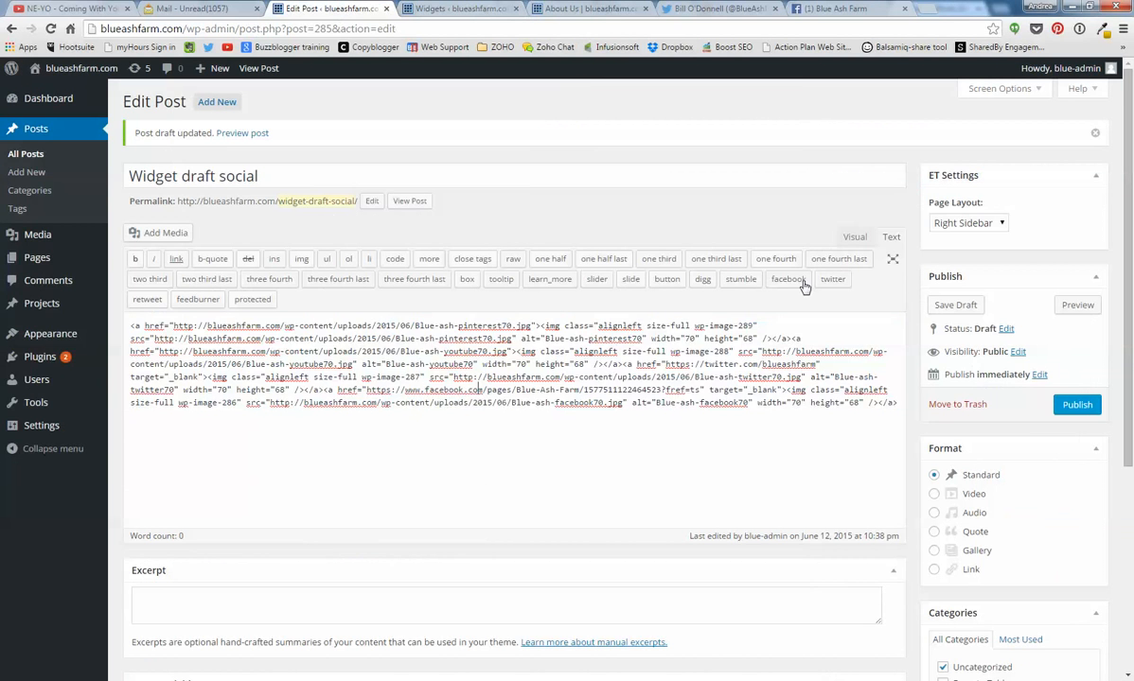
click(853, 237)
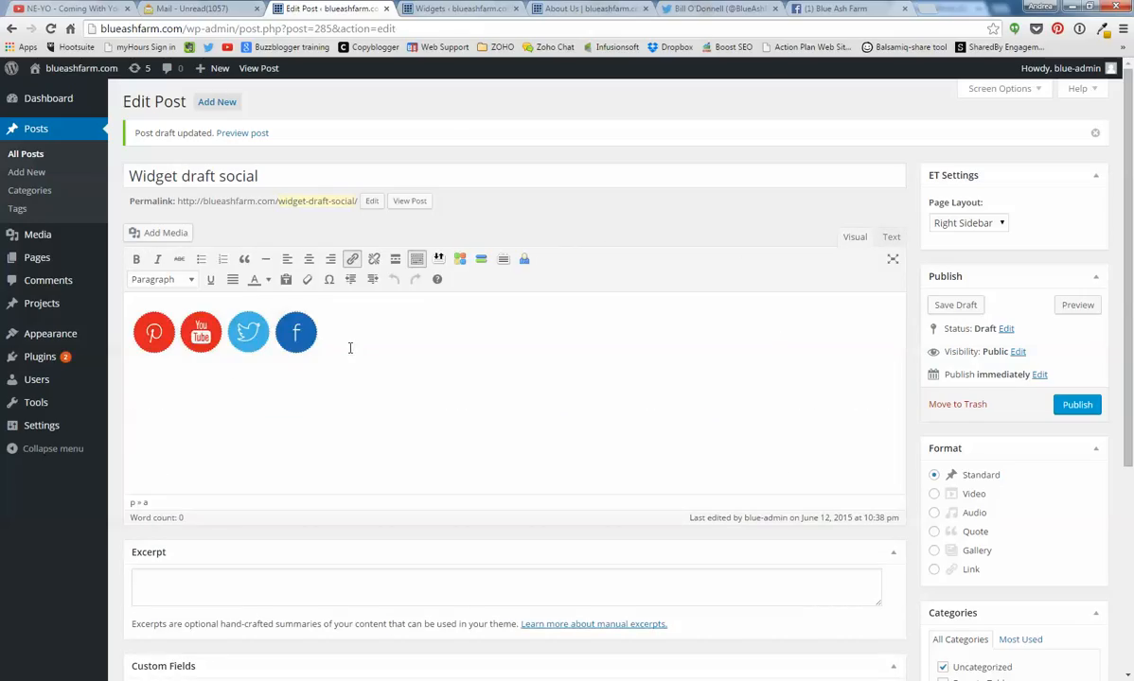